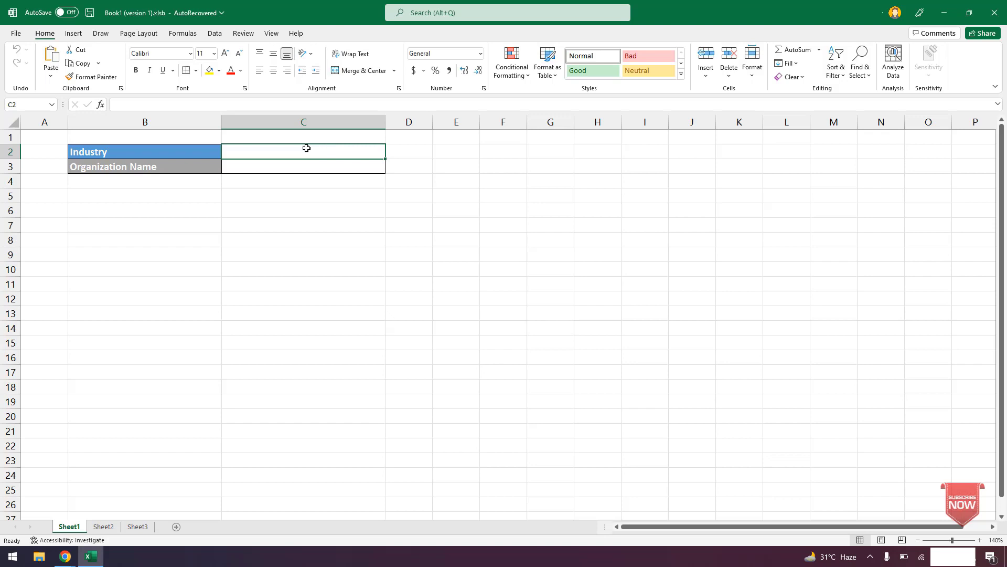
- Add list data validation to the Industry cell C2 with the source entries Bank, Insurance, NGO, MFS
click(215, 33)
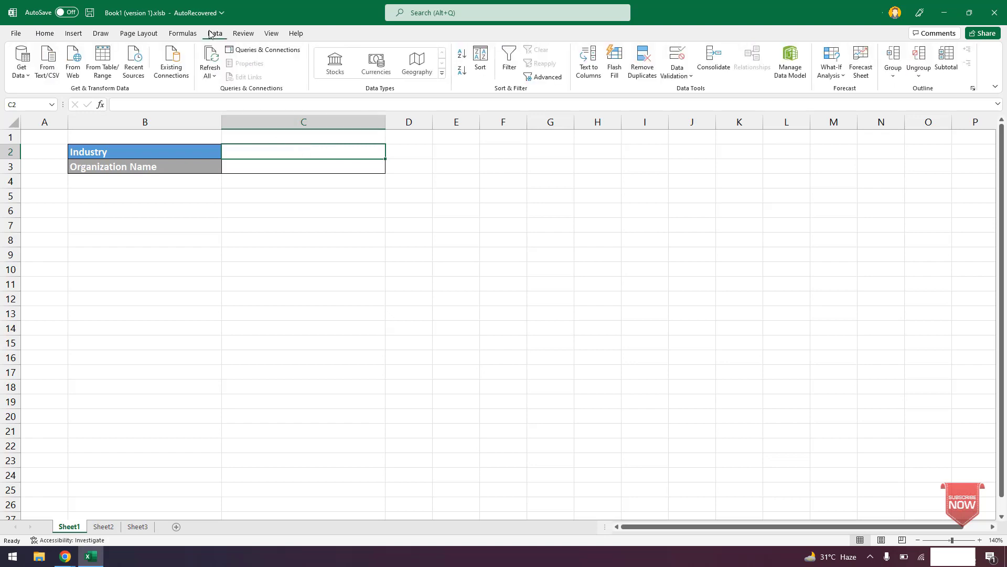
click(682, 56)
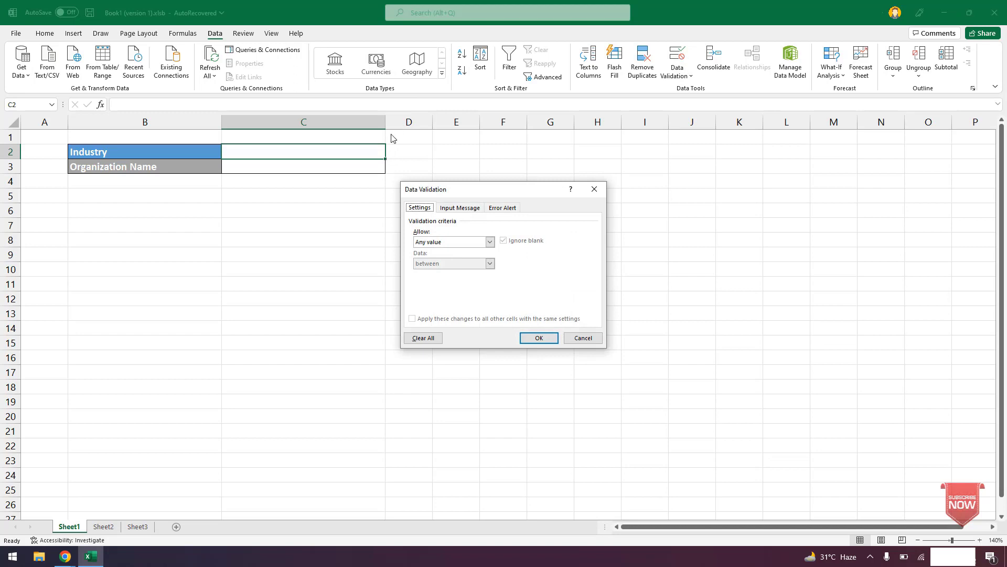
click(449, 209)
click(511, 211)
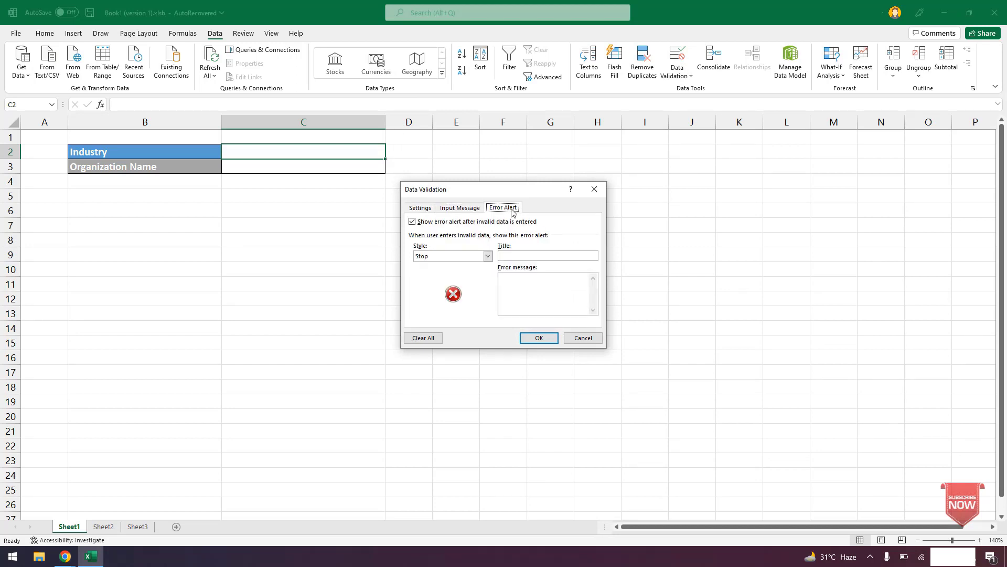
click(419, 209)
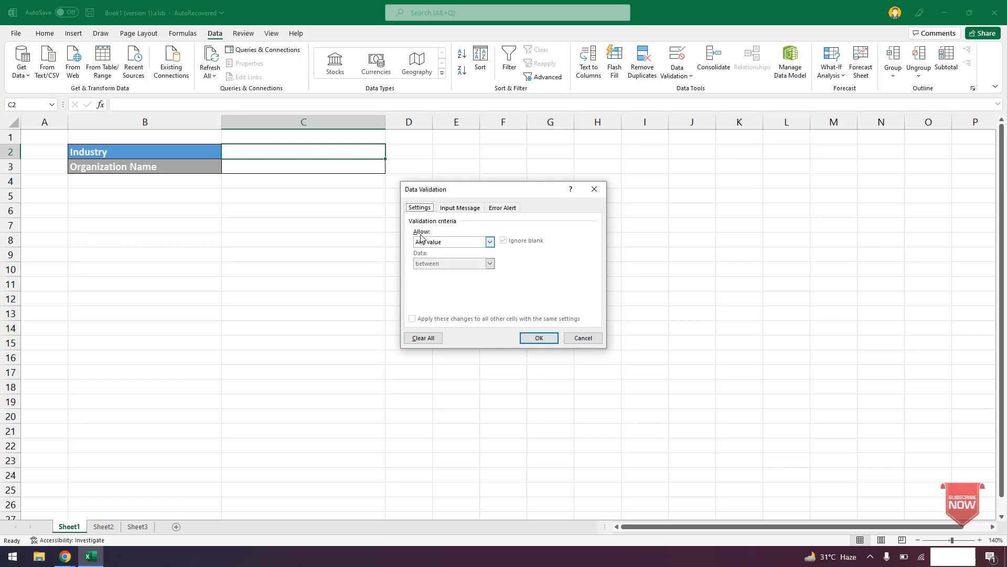
click(439, 244)
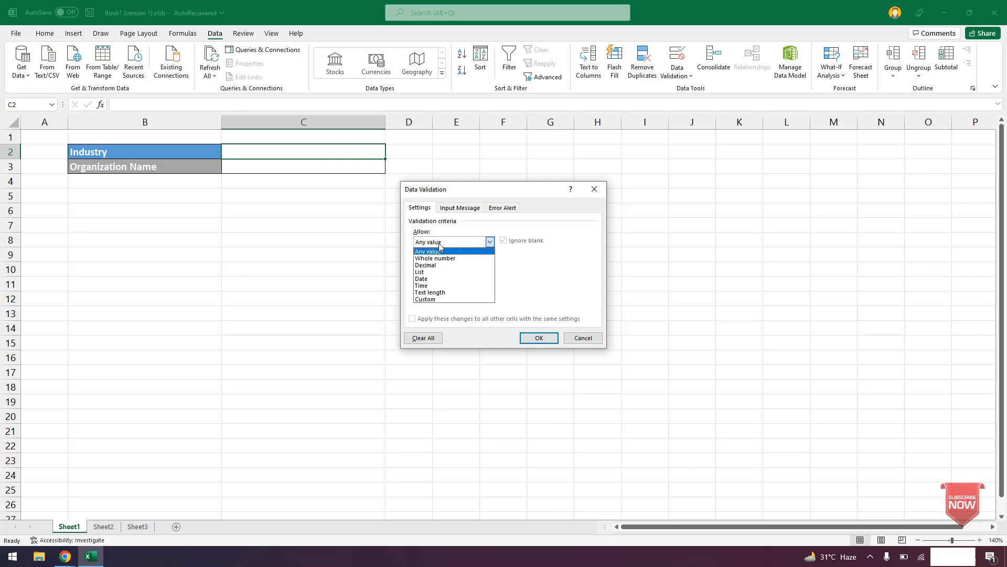
click(435, 272)
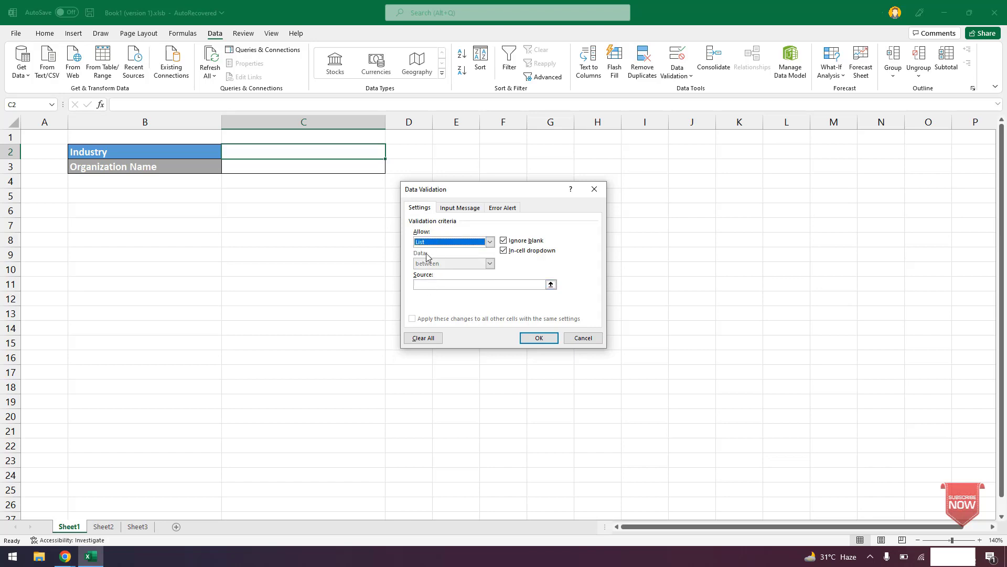
click(436, 283)
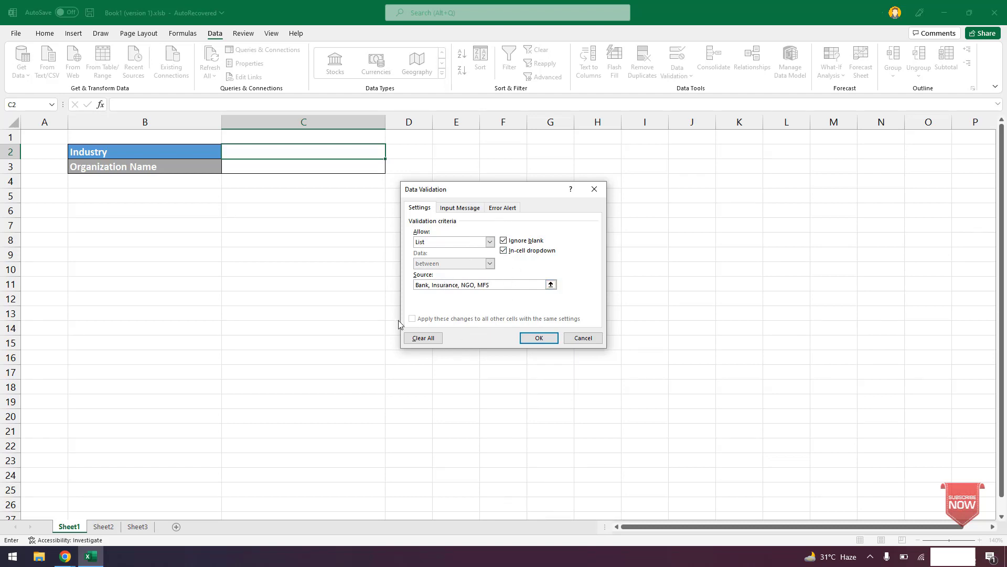
click(548, 340)
- Try out the Industry dropdown in C2 by choosing Insurance, NGO and Bank in turn
click(391, 153)
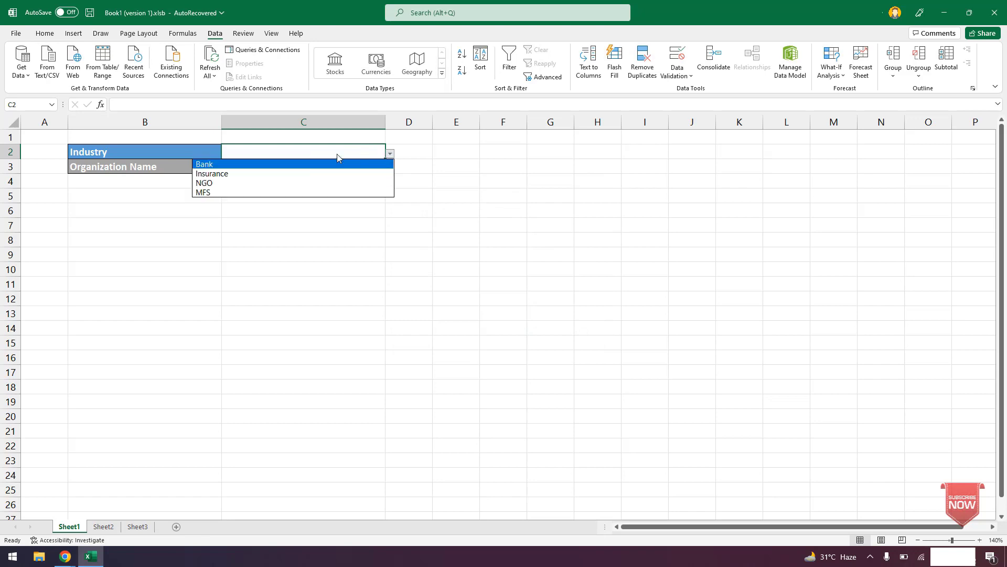
click(302, 174)
click(390, 153)
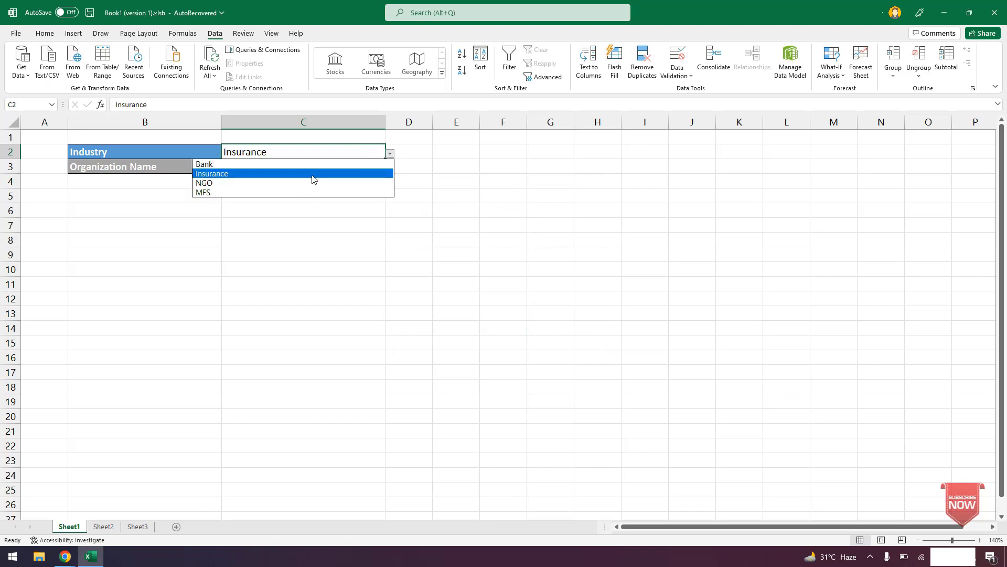
click(309, 183)
click(390, 153)
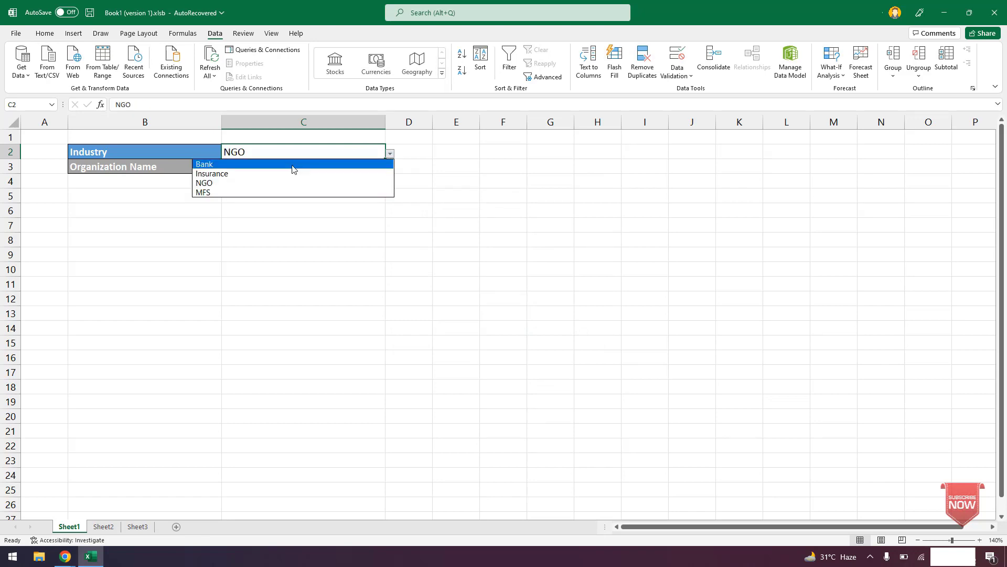
click(292, 166)
click(392, 176)
click(368, 152)
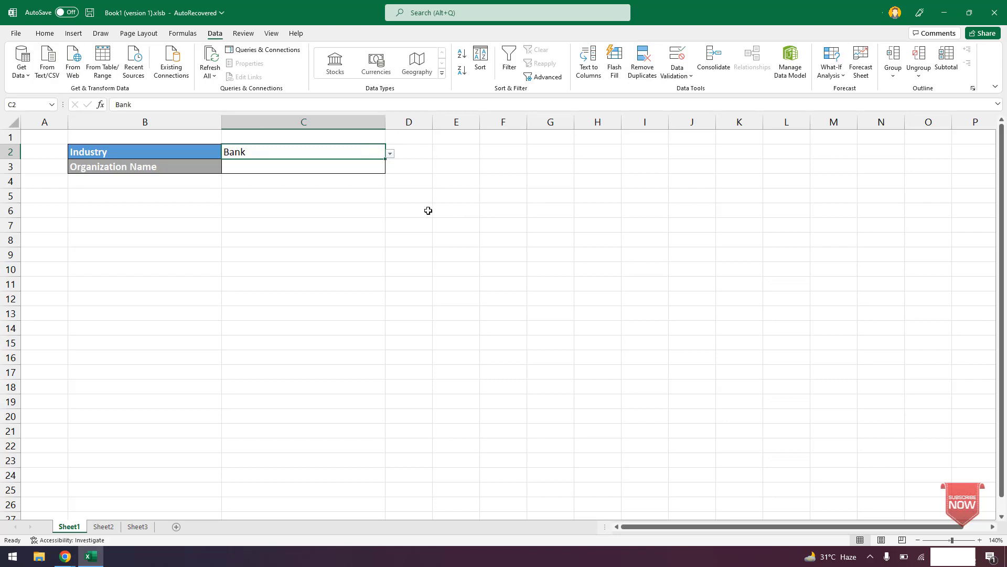
- Add Other to the validation list source of cell C2 and choose Other as the industry
click(678, 57)
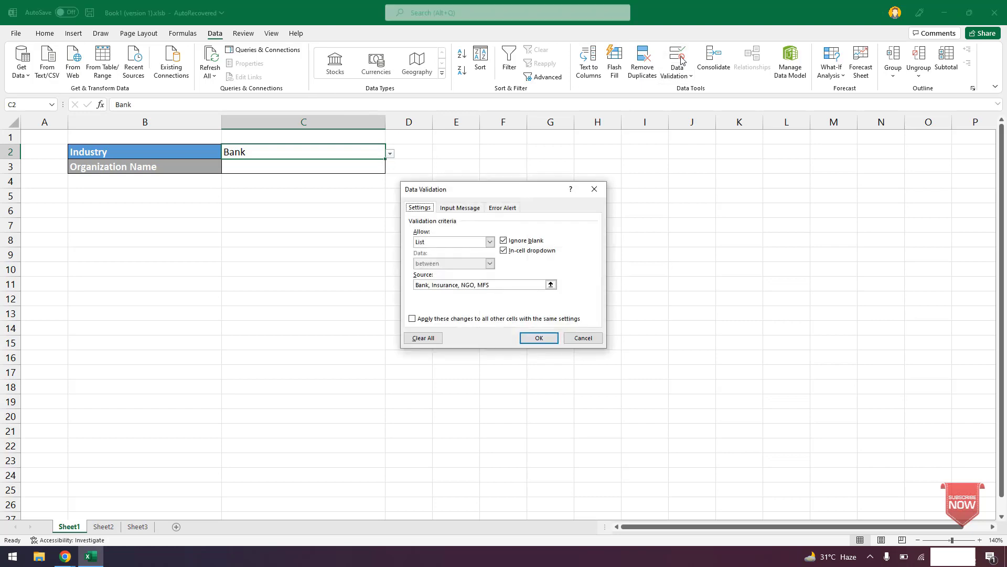
click(497, 285)
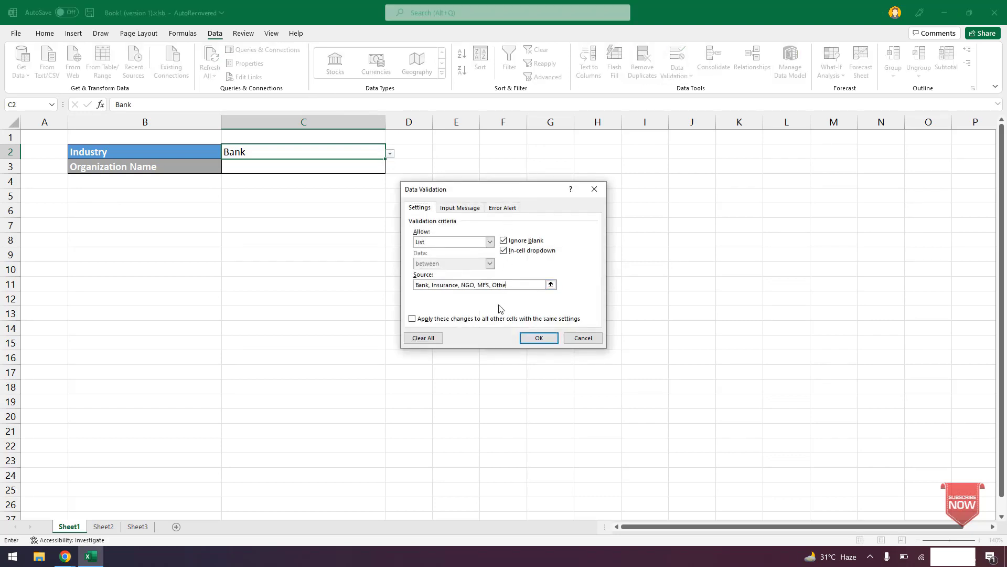
click(539, 337)
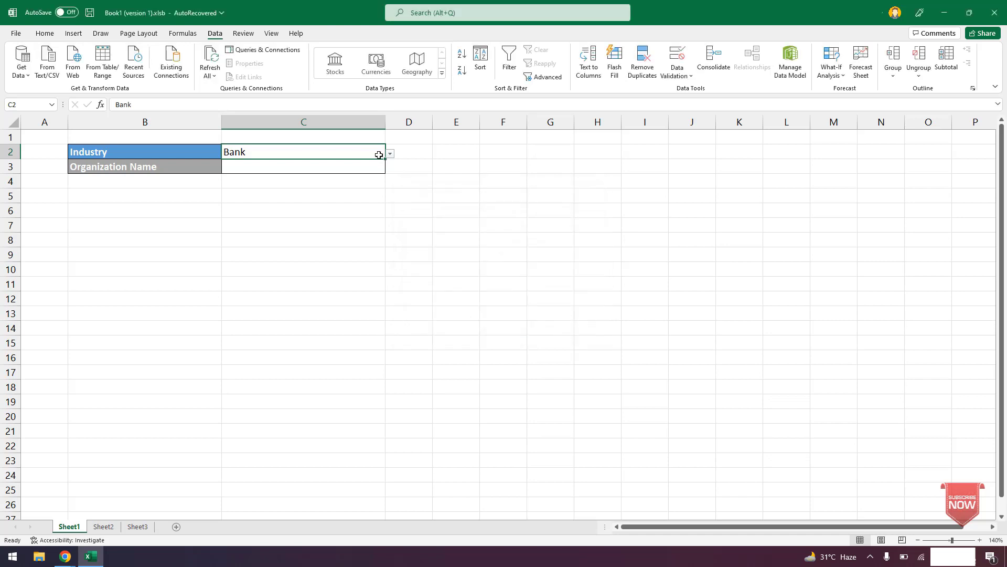
click(389, 154)
click(344, 203)
click(348, 205)
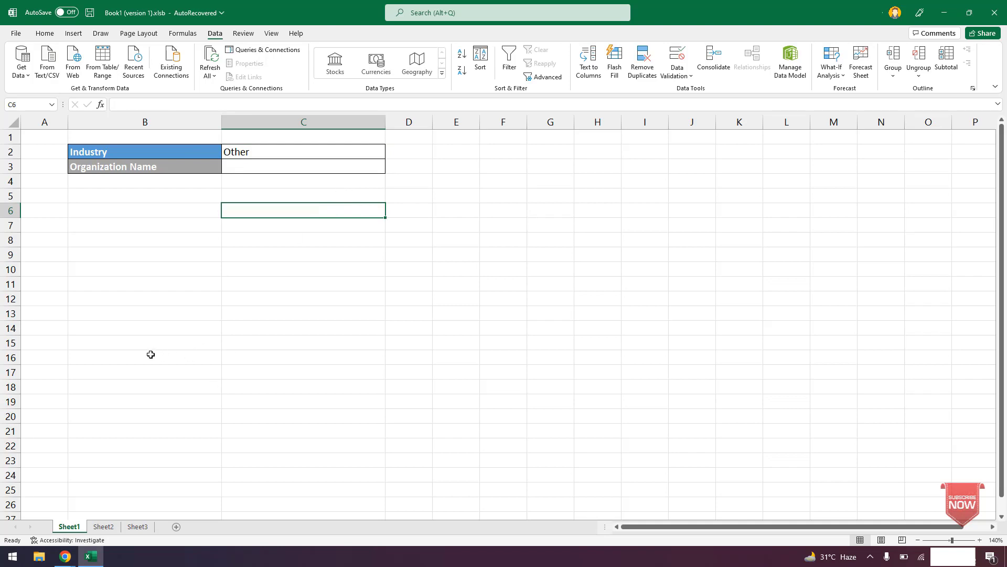
click(360, 152)
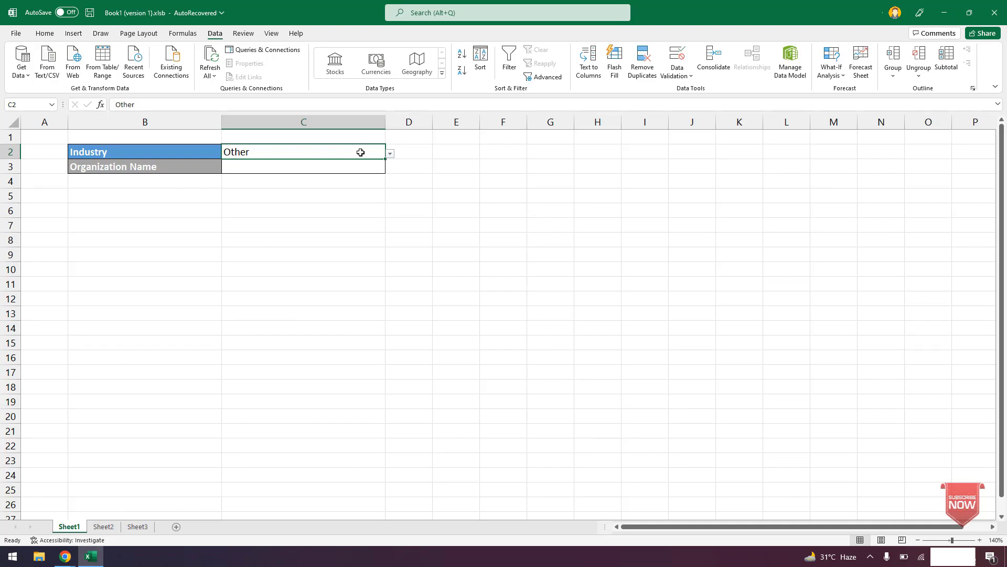
click(114, 527)
click(69, 528)
click(593, 150)
drag(594, 151, 592, 318)
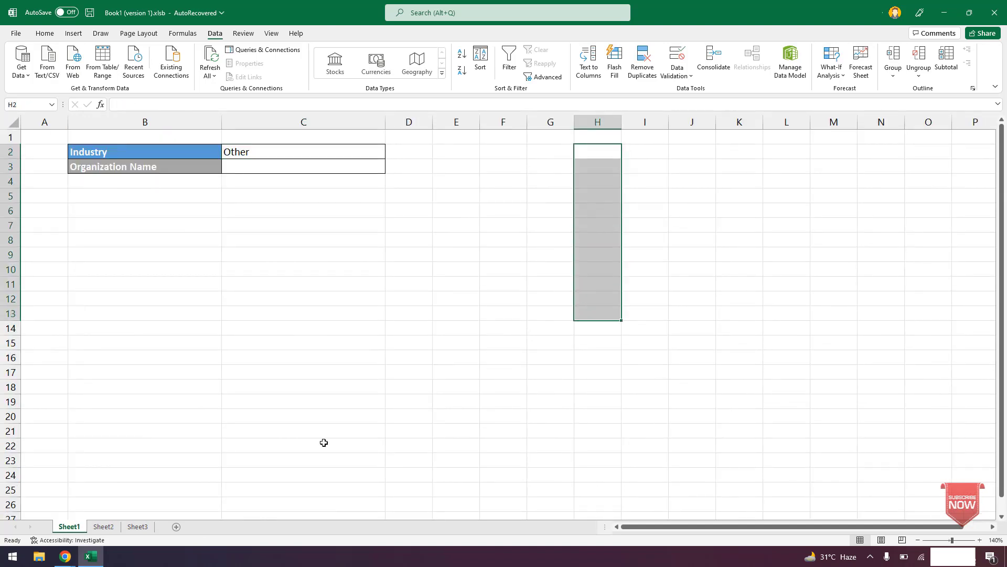
- Enter the industry list Bank, NGO, Insurance, MFS and NBFI in cells B2 to B6 of Sheet2
click(100, 527)
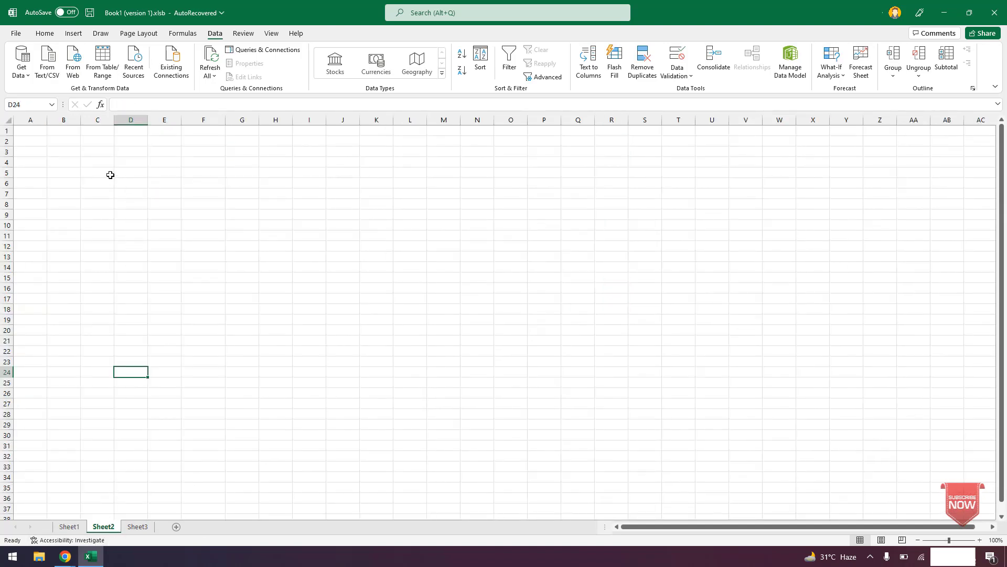
click(72, 143)
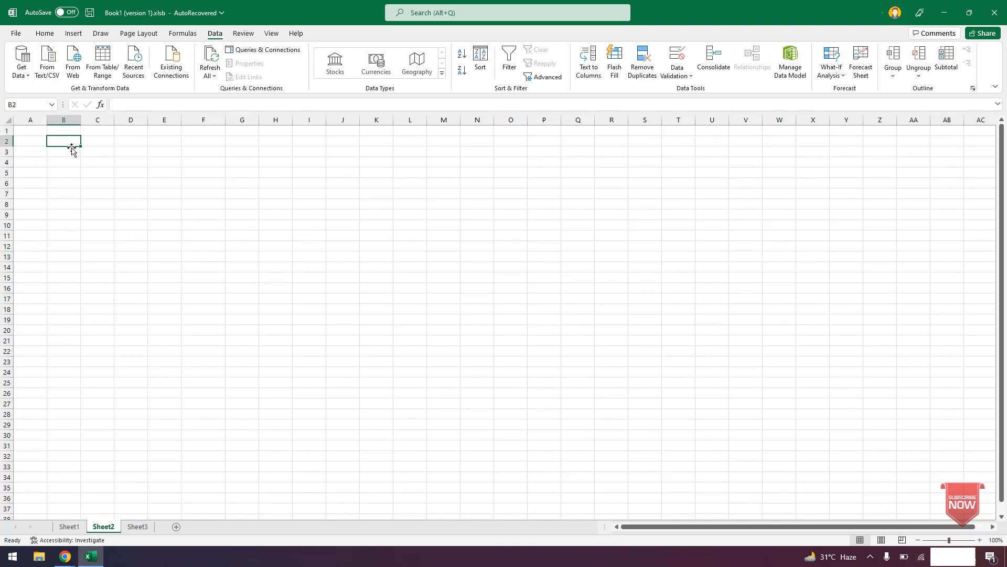
text(Bank)
key(Return)
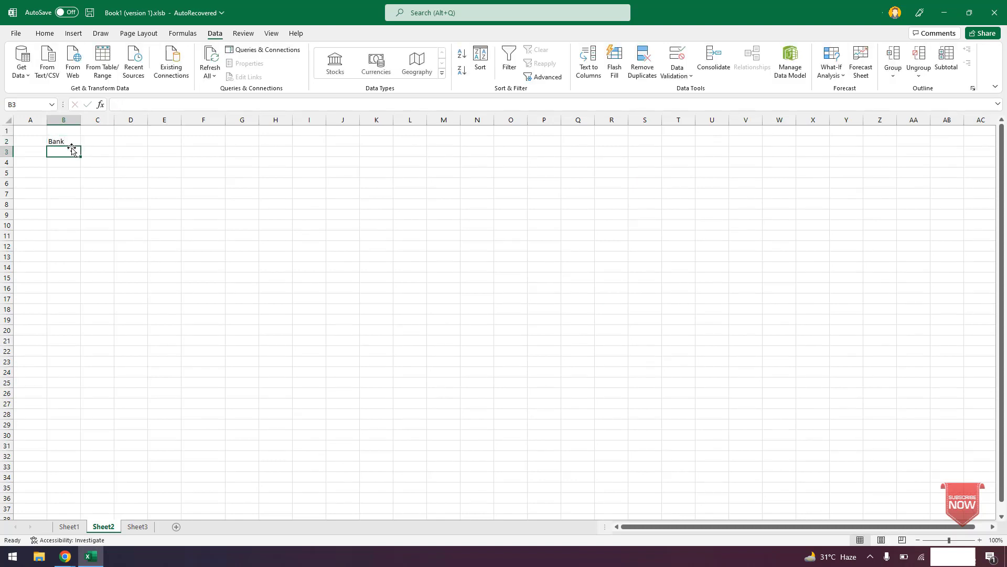
text(NGO)
key(Return)
text(In)
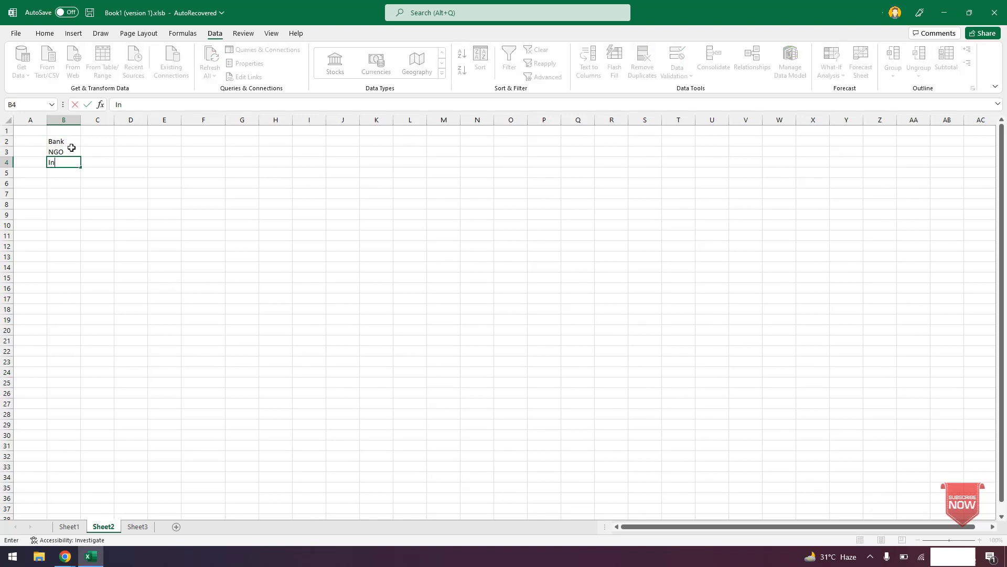
text(surance)
key(Return)
text(MFS)
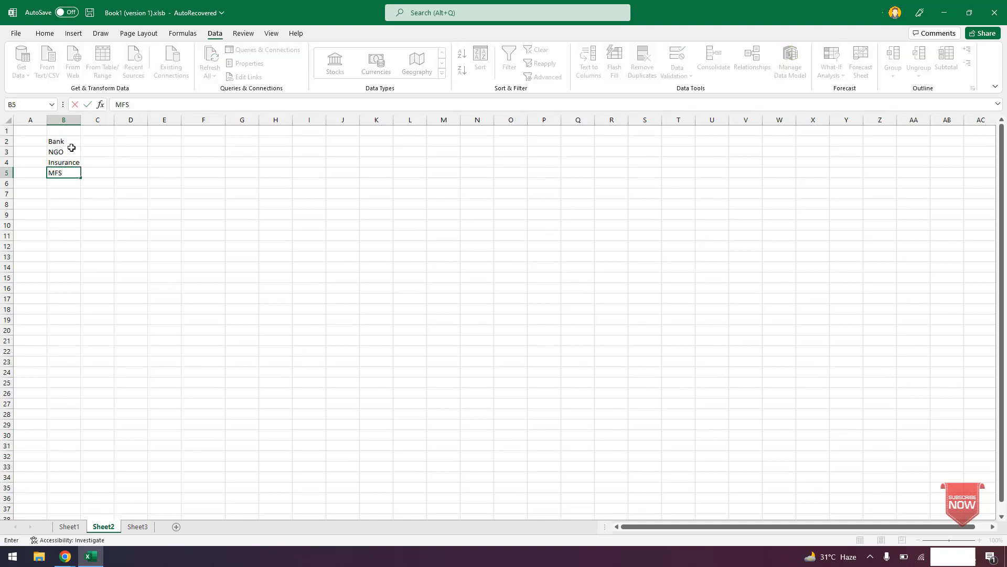
click(68, 185)
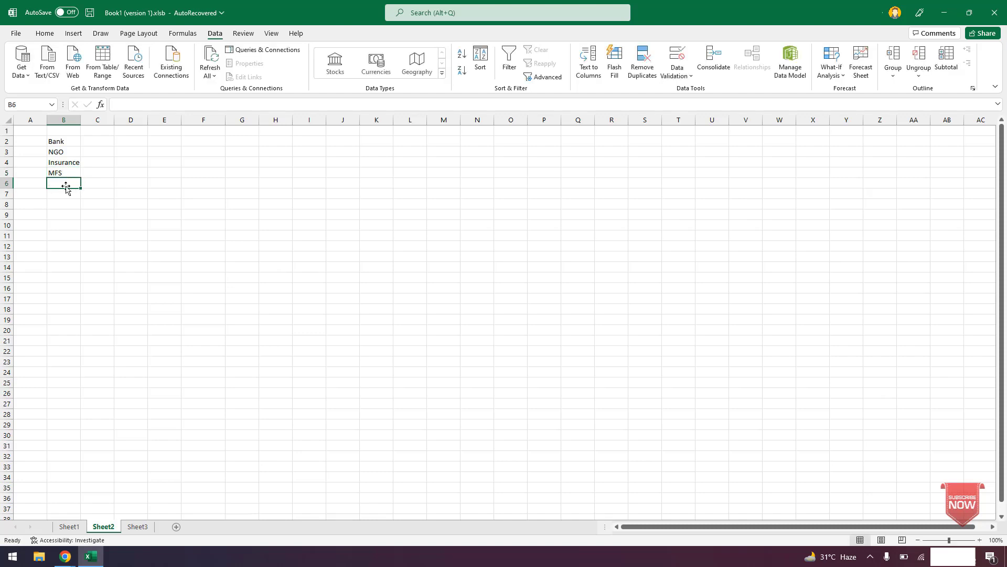
text(NBFI)
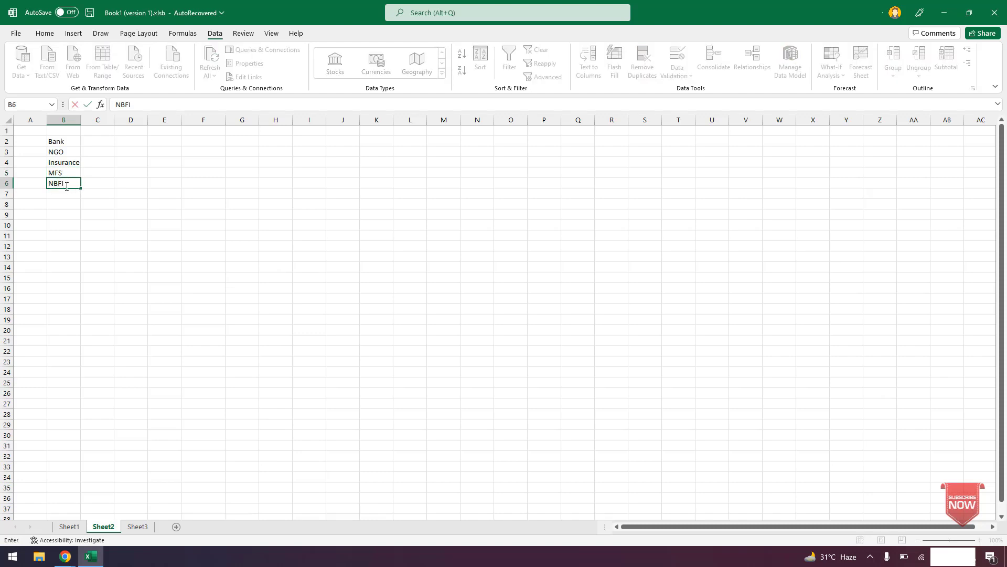
click(86, 226)
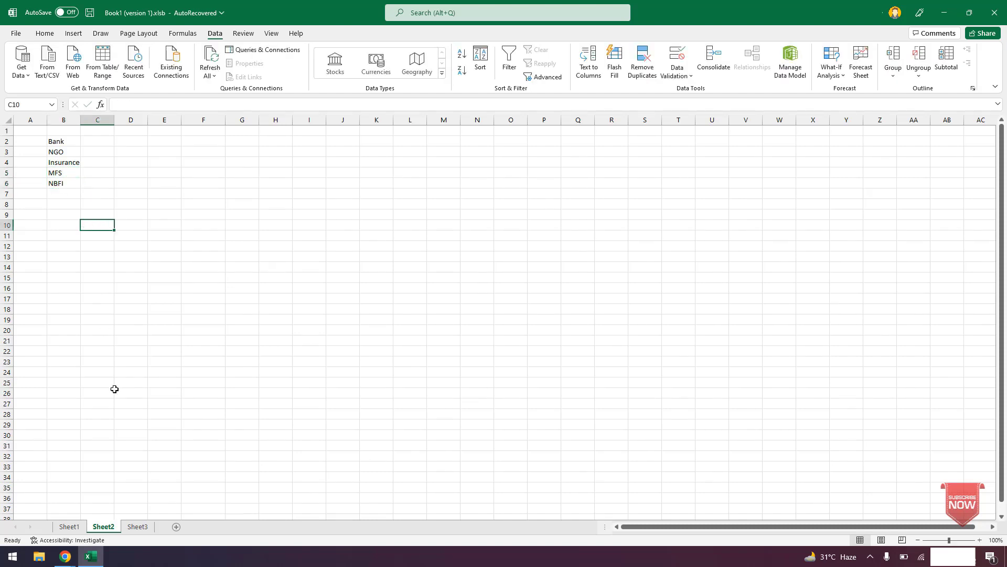
- Replace the validation list source of Sheet1's Industry cell C2 with =Sheet2!$B$2:$B$6 and open its dropdown
click(67, 526)
click(281, 152)
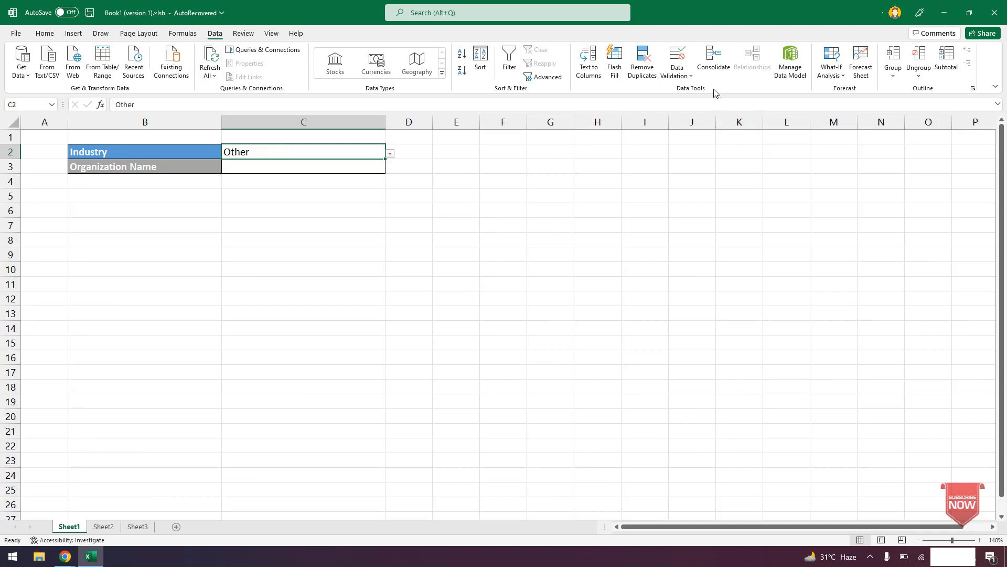
click(681, 57)
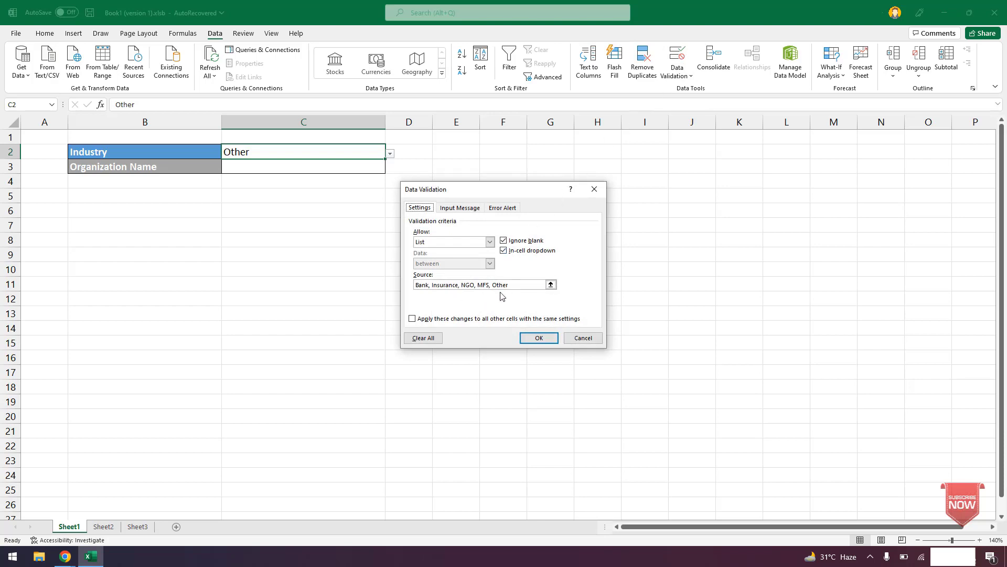
click(543, 284)
key(shift+Home)
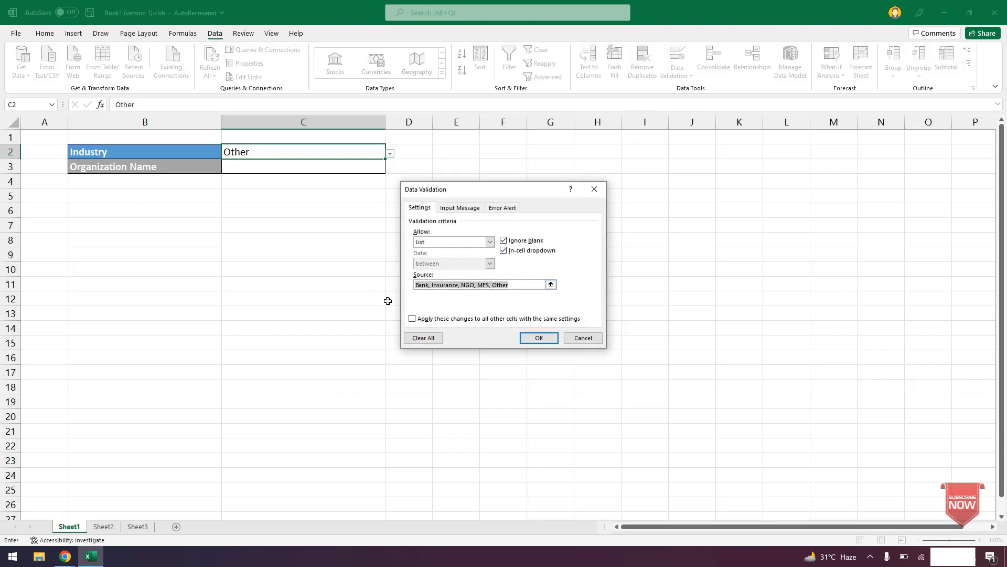
key(BackSpace)
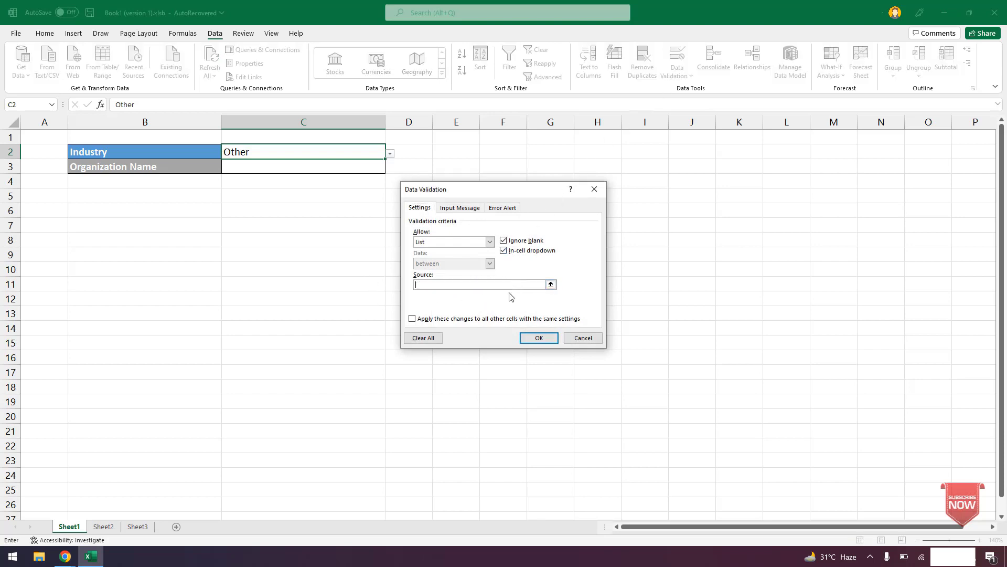
click(551, 285)
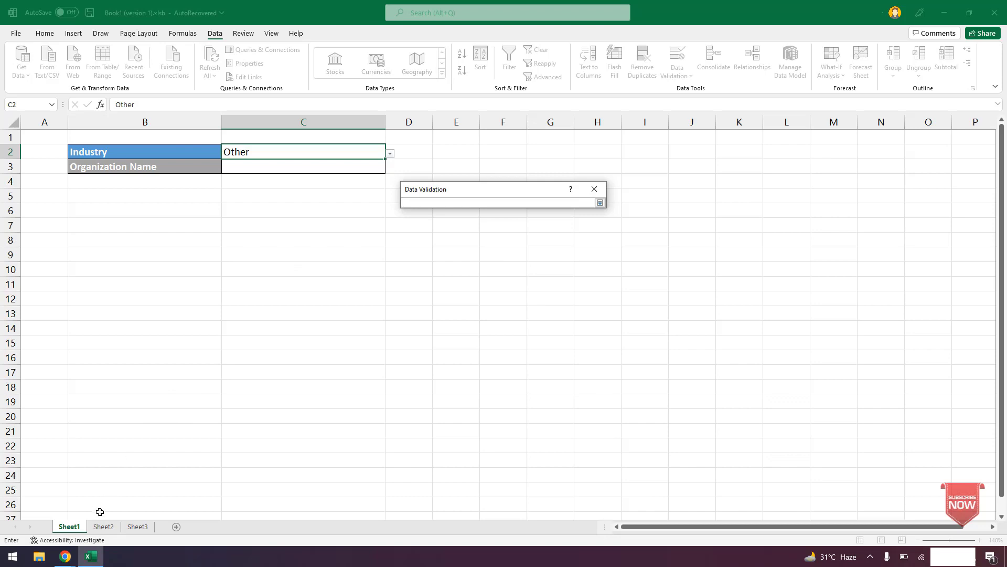
click(102, 527)
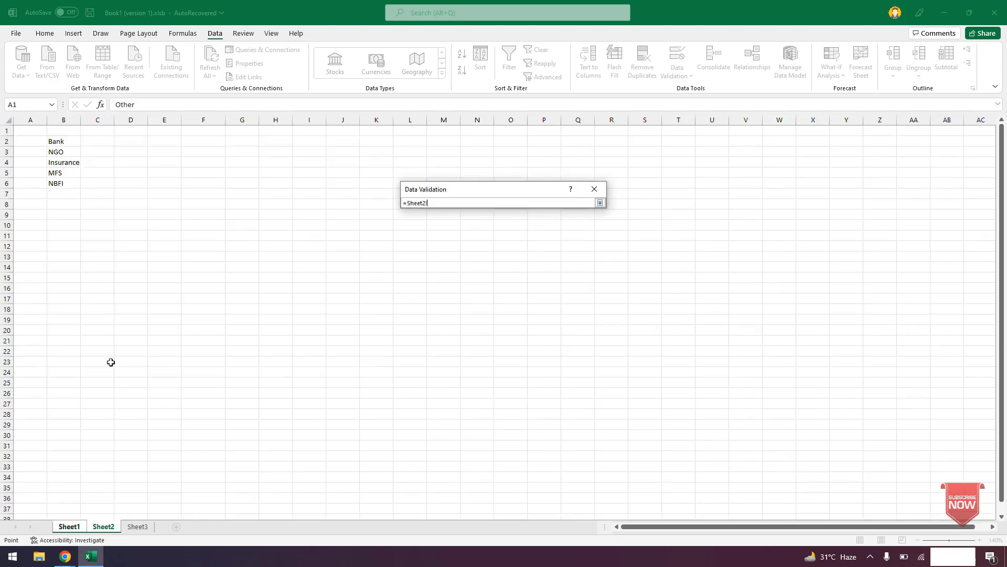
drag(58, 141, 64, 185)
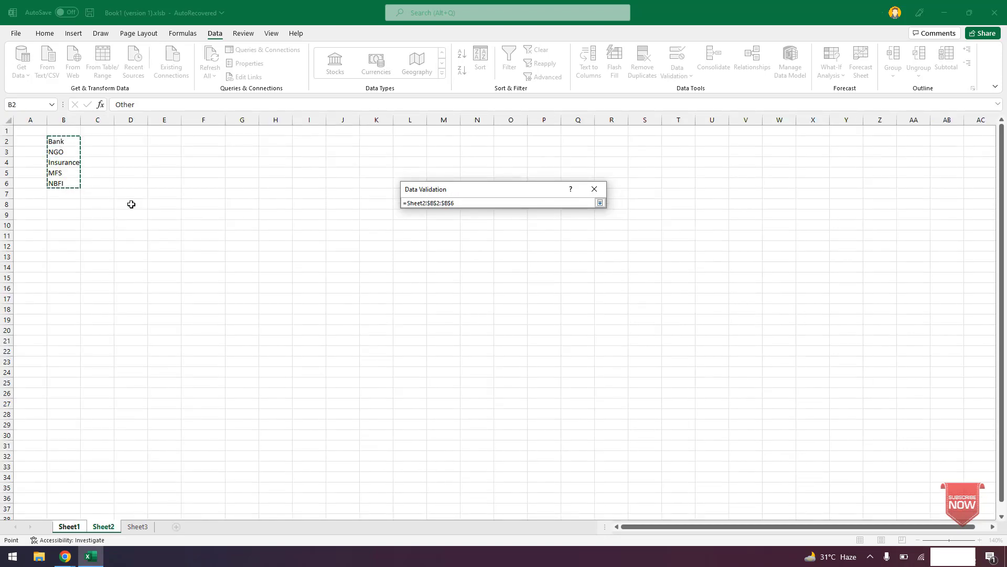
key(Return)
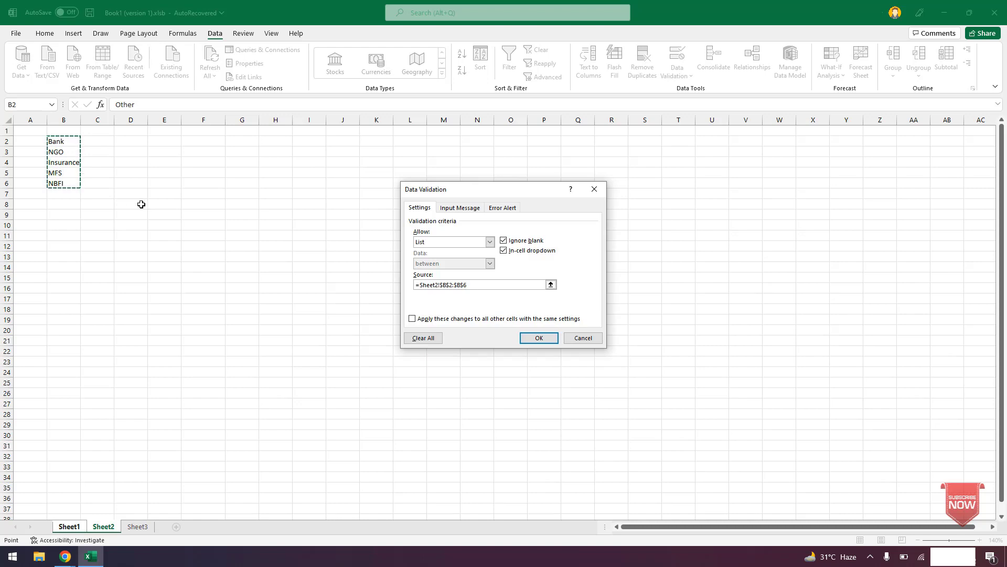
click(537, 338)
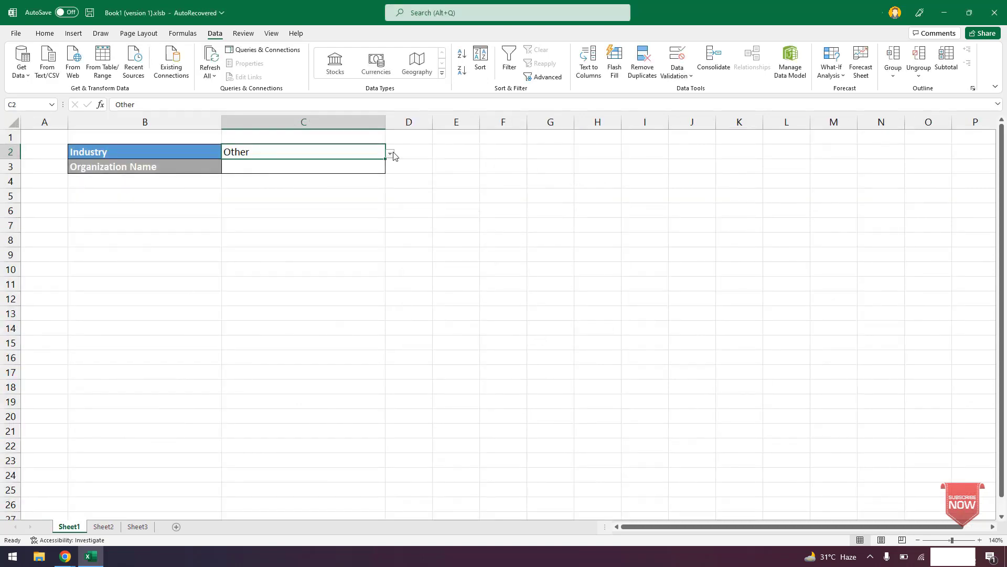
click(391, 155)
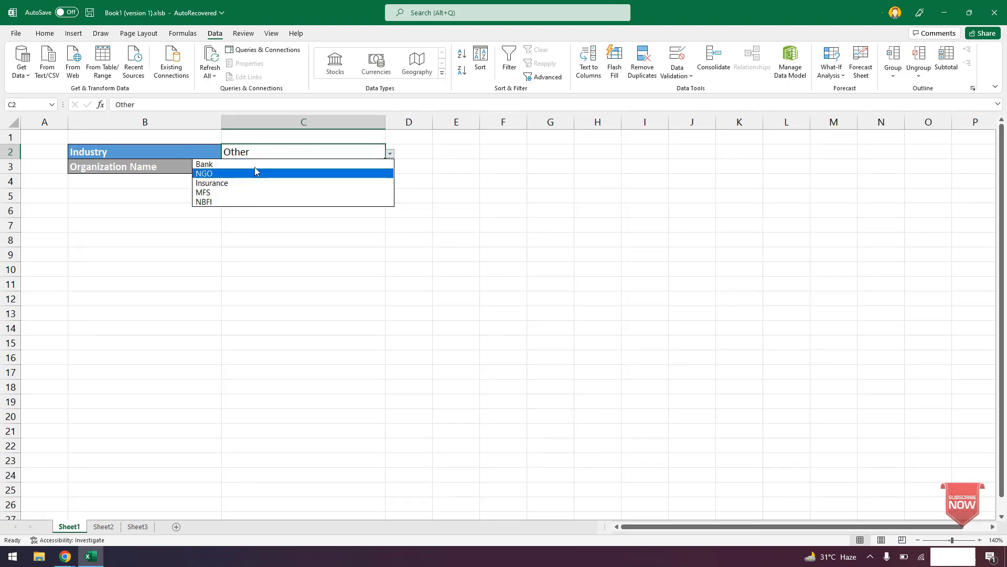
- Choose NBFI as the industry in C2 and add Others to the industry list in cell B7 of Sheet2
click(254, 202)
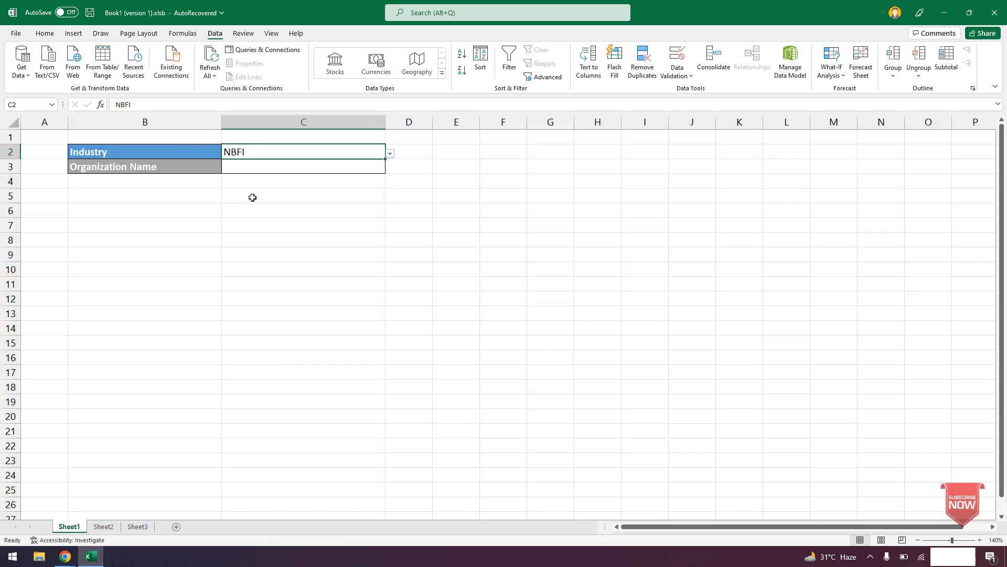
click(323, 198)
click(103, 527)
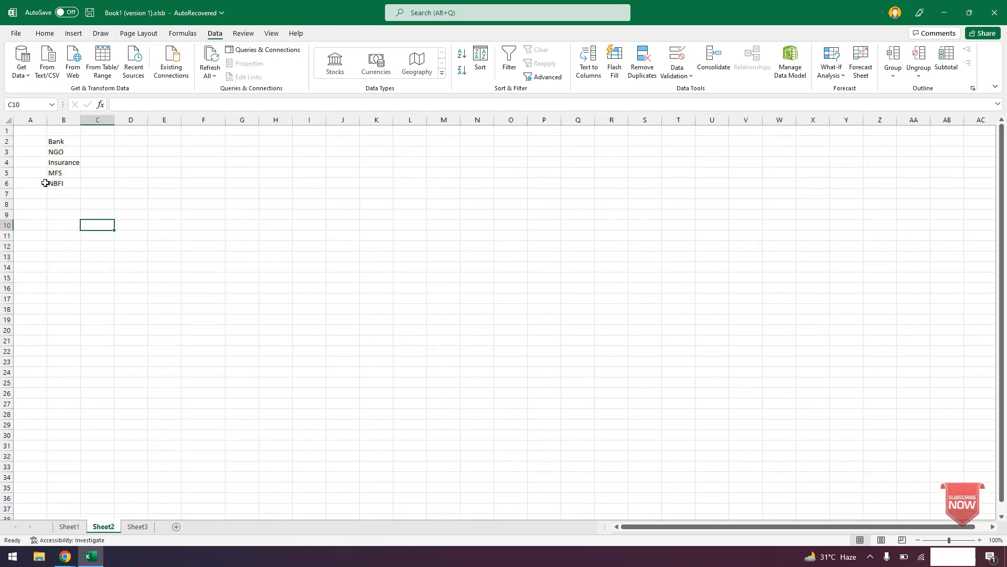
click(61, 193)
text(Other)
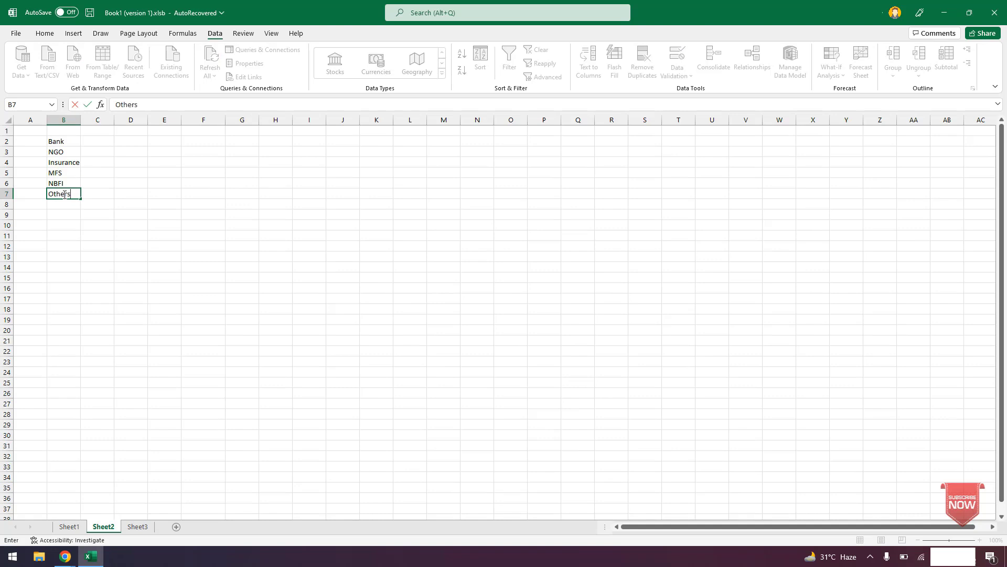
text(s)
key(Return)
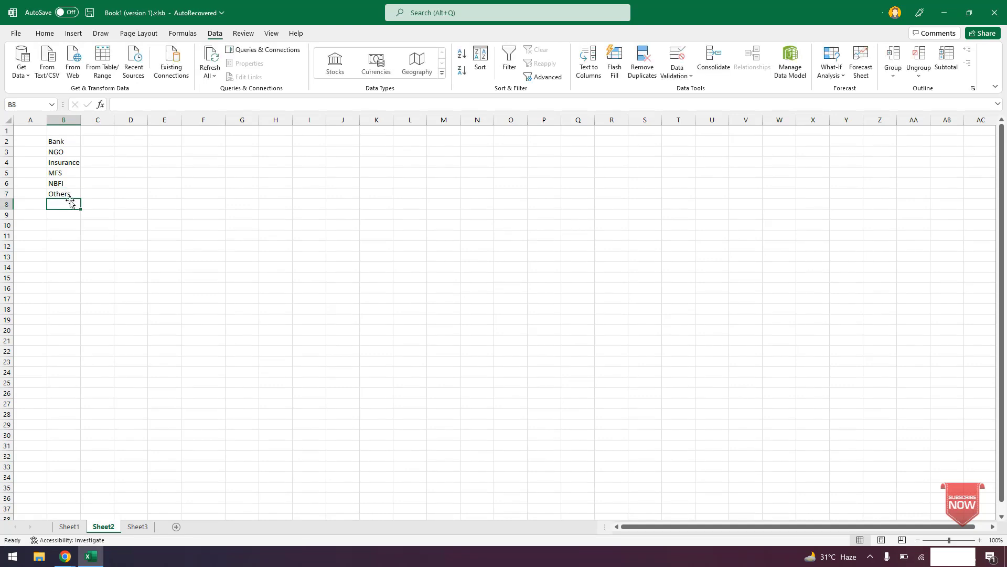
- Open the Industry dropdown in Sheet1's cell C2 to check whether the new Others entry is offered
click(68, 526)
click(340, 153)
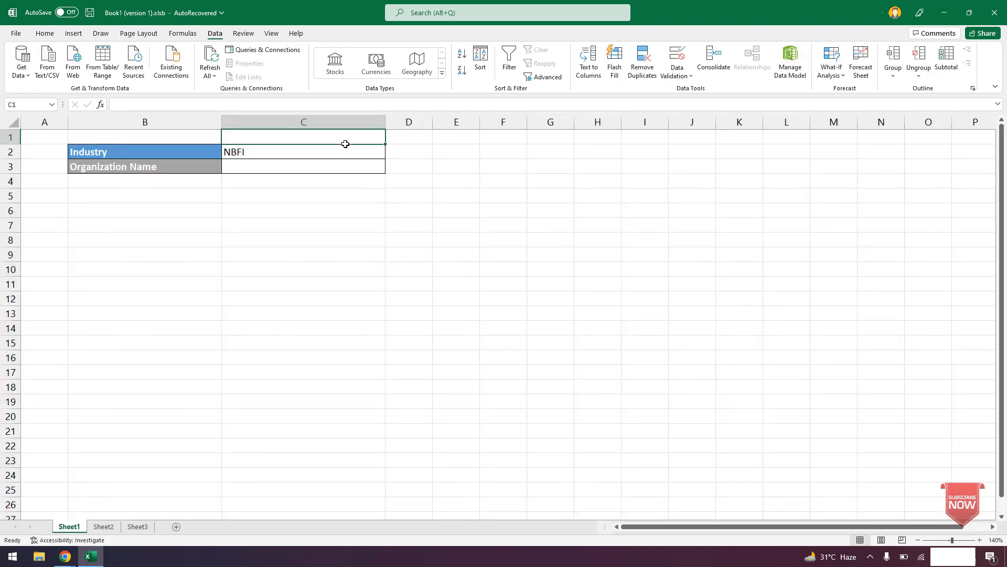
click(389, 154)
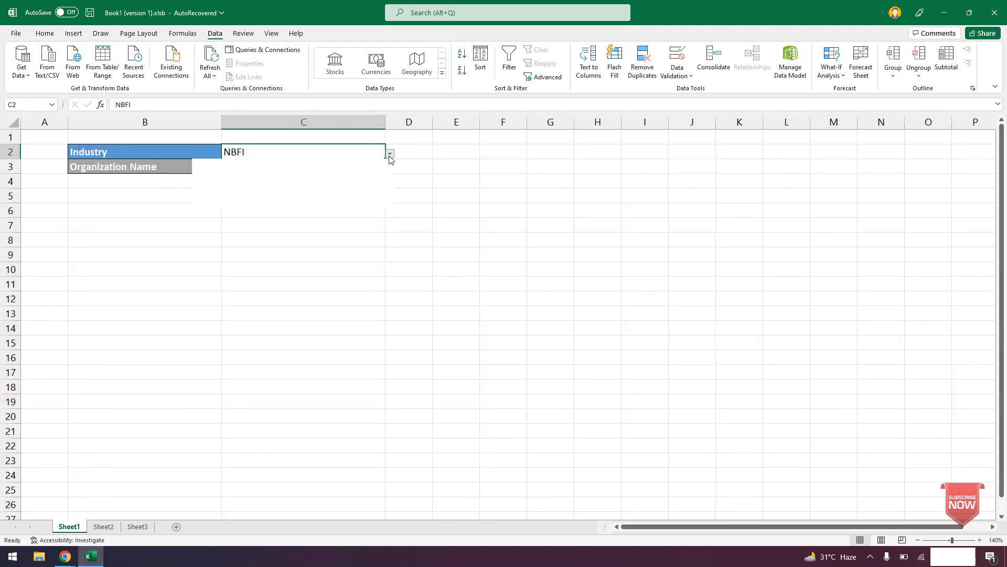
click(263, 230)
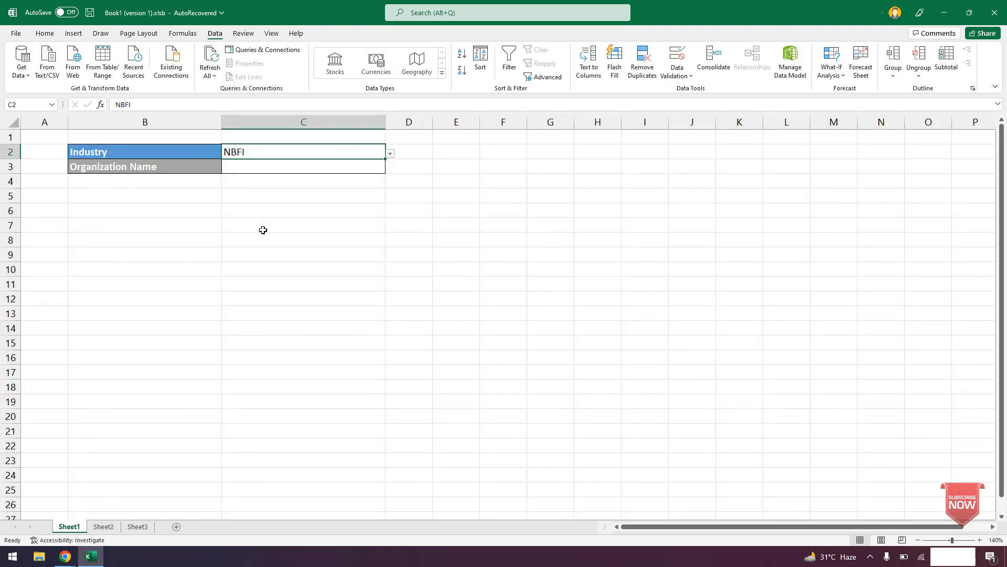
- Extend the validation list source of Sheet1's Industry cell C2 to =Sheet2!$B$2:$B$7
click(678, 59)
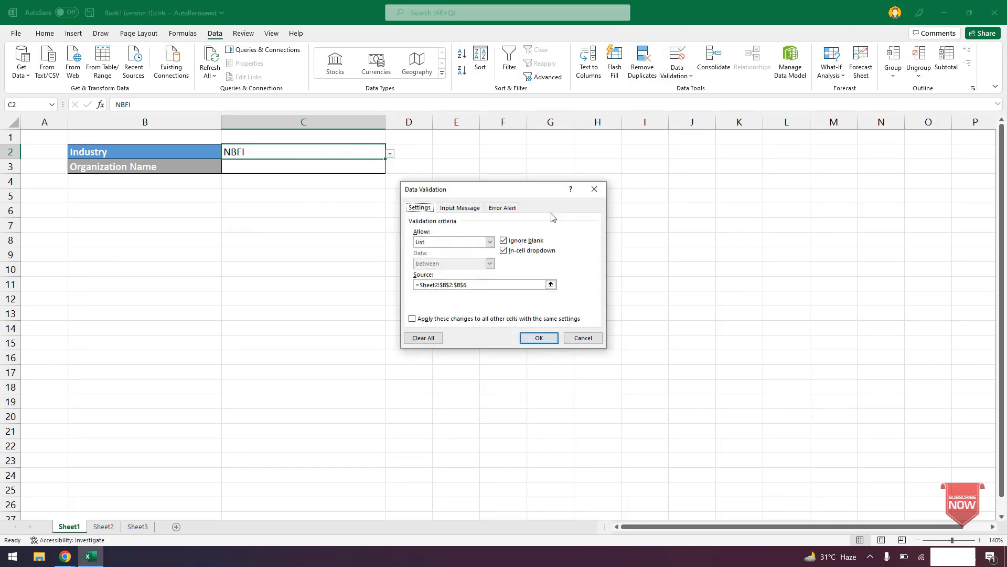
click(551, 284)
drag(68, 141, 64, 197)
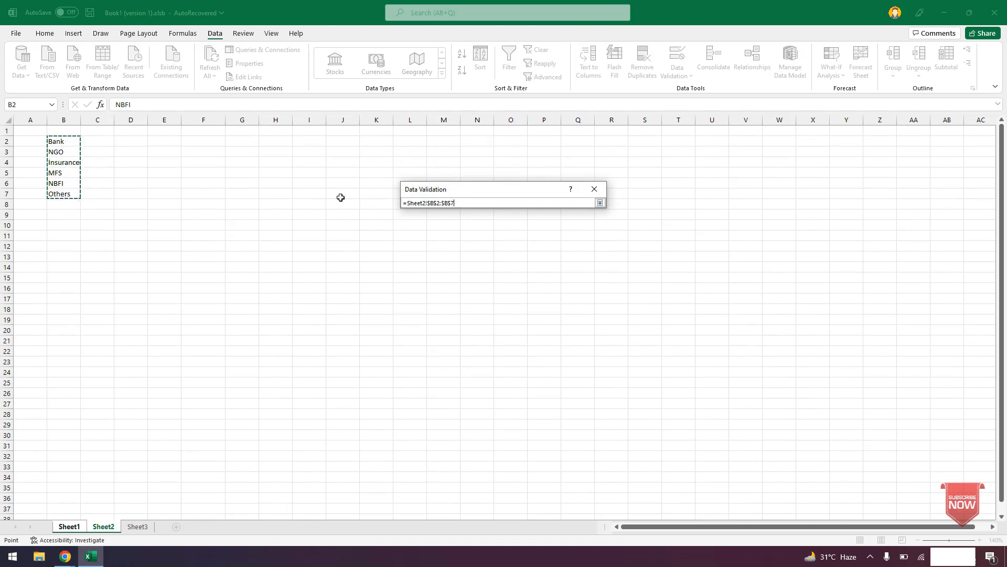
click(599, 203)
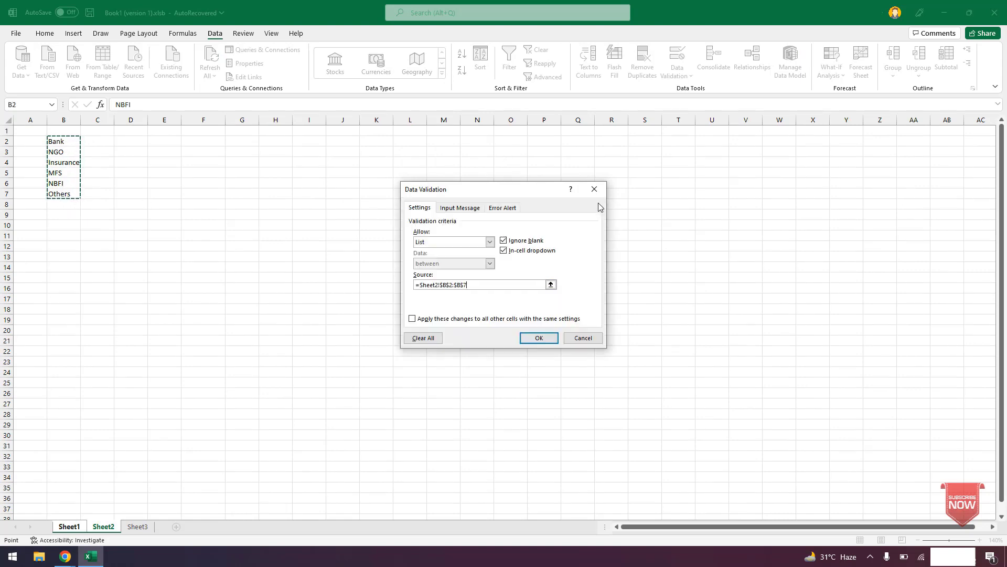
click(546, 341)
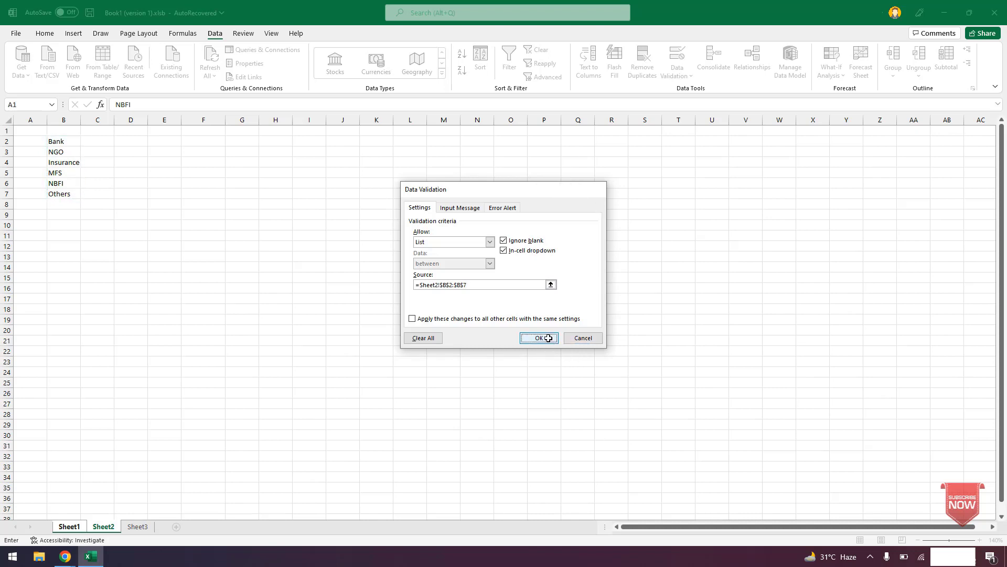
- Try Others in the Industry dropdown of C2 and set the industry to Bank
click(389, 152)
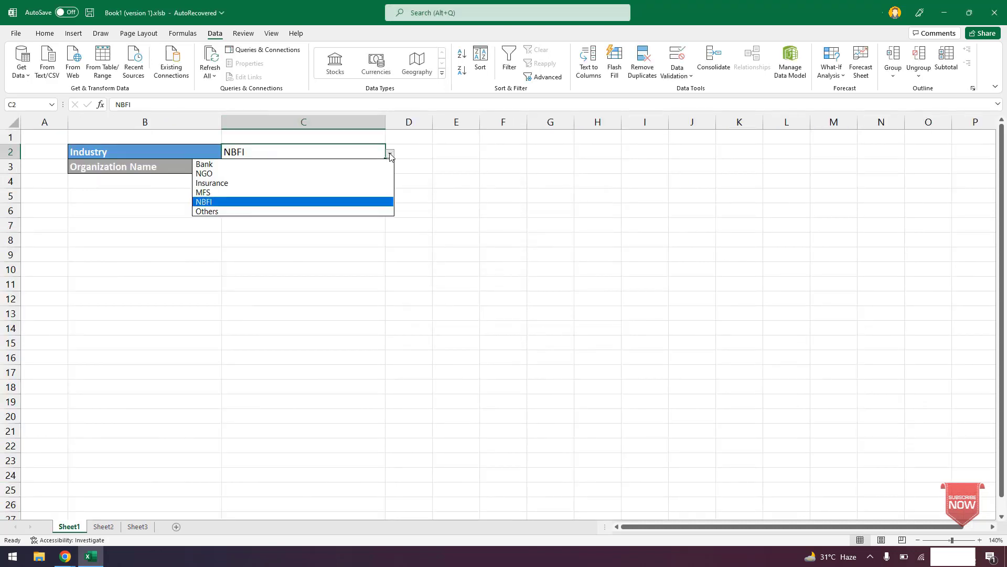
click(242, 208)
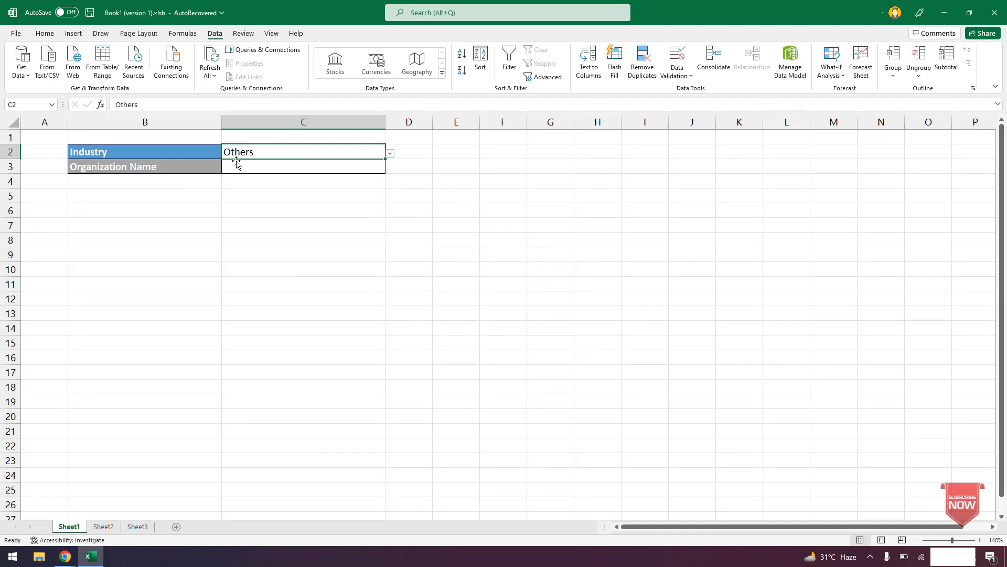
key(ctrl+z)
click(292, 166)
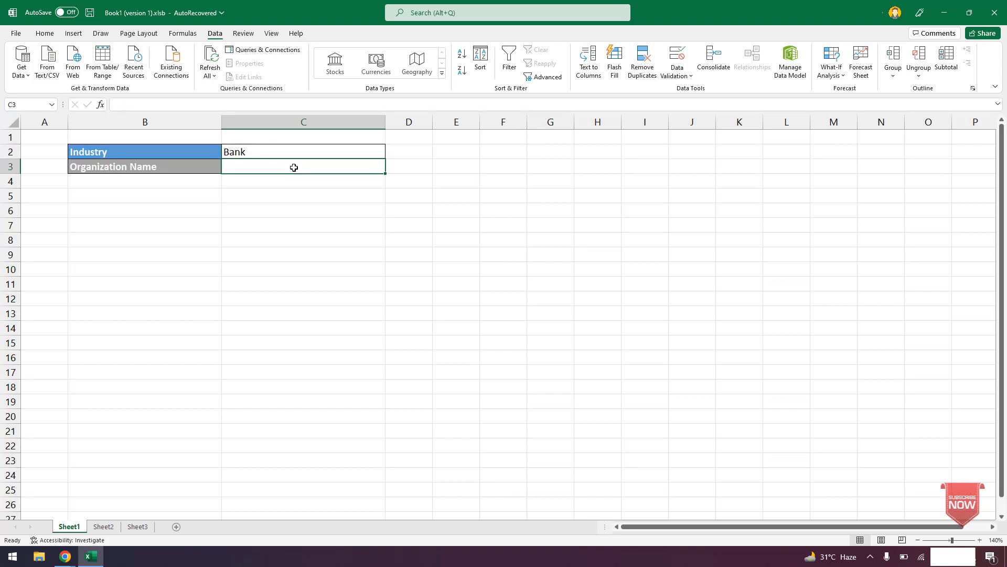
click(307, 153)
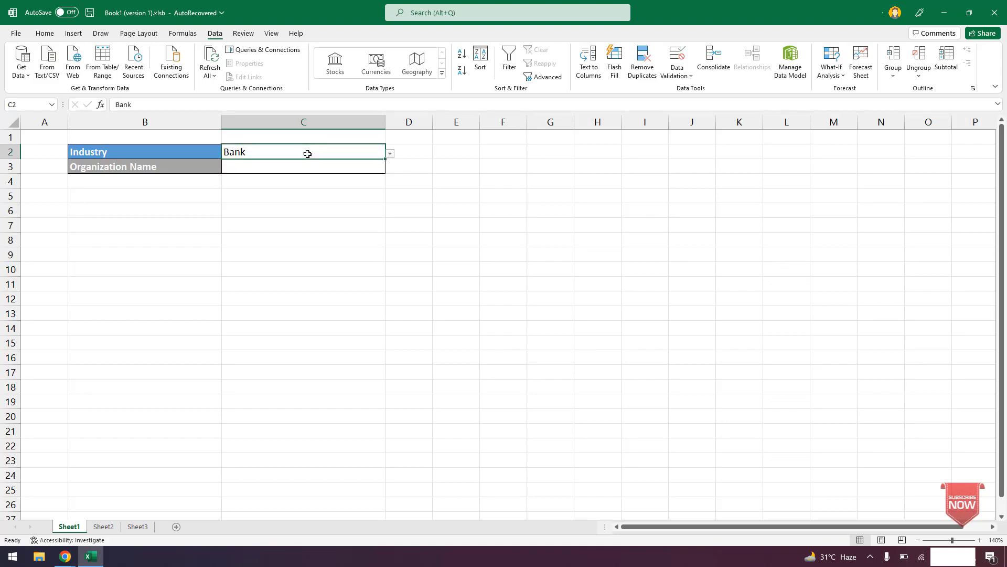
- Examine the Industry list in column B of Sheet3 and the organization lists for each industry beside it
click(138, 530)
click(56, 131)
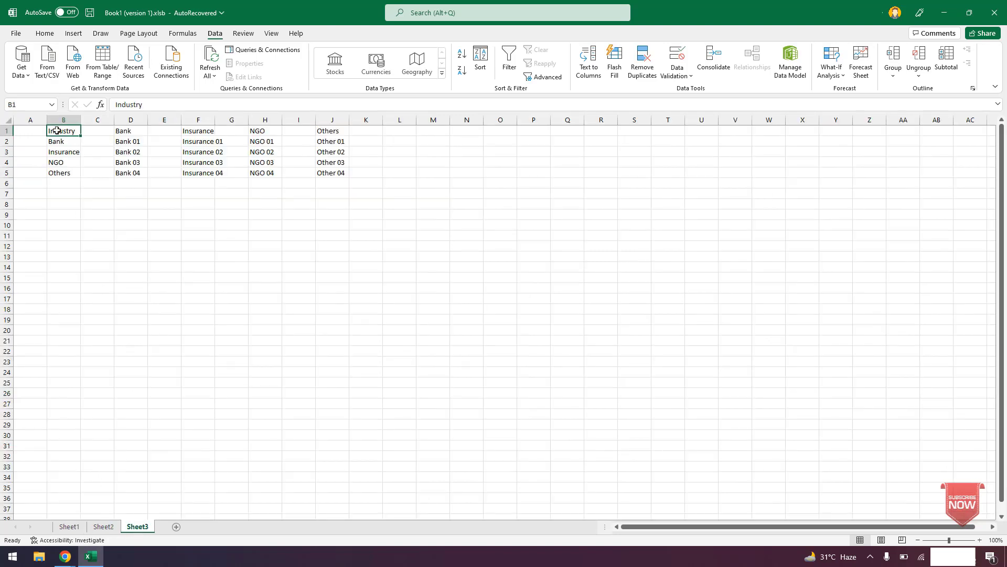
click(59, 142)
click(59, 152)
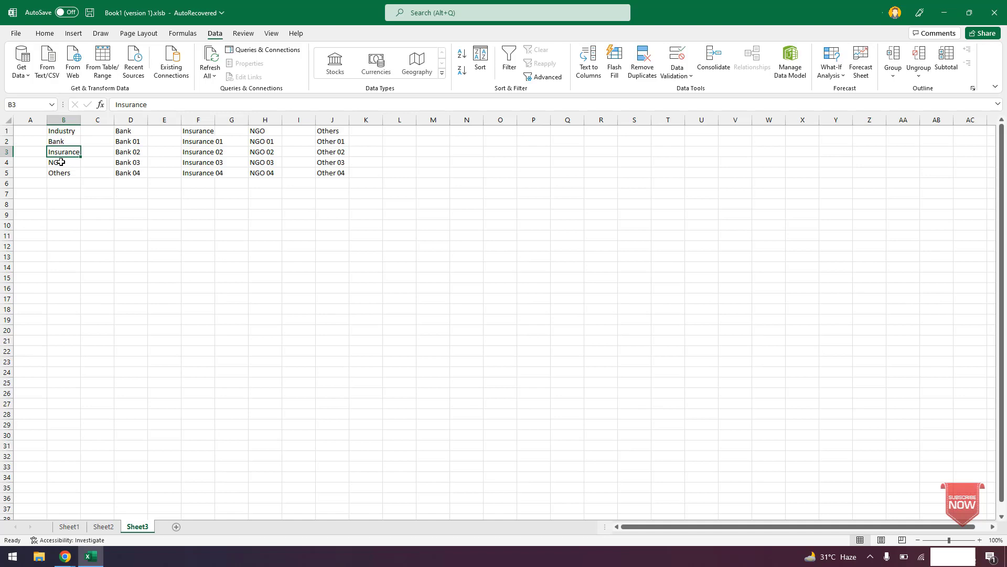
click(60, 163)
click(62, 174)
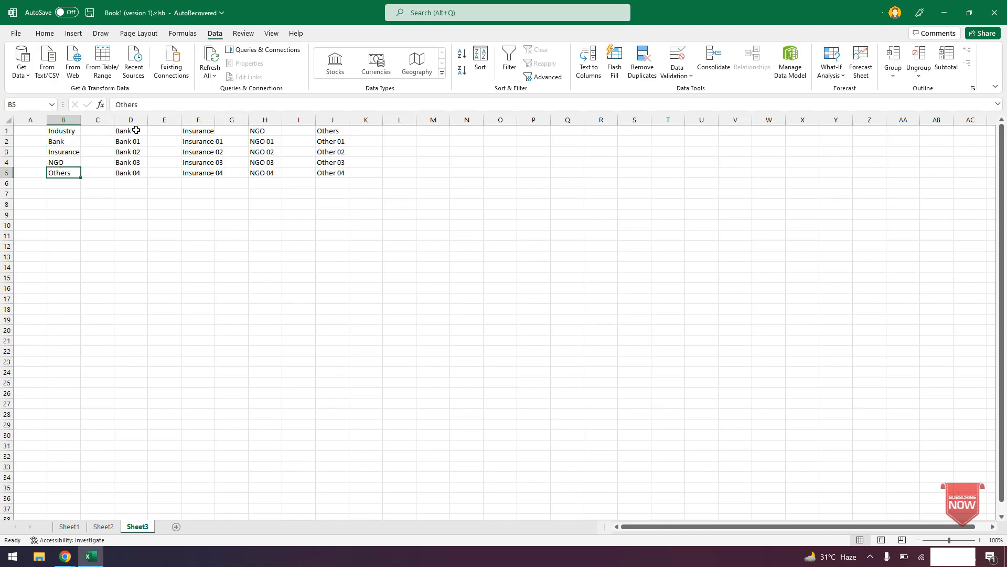
drag(135, 130, 135, 172)
drag(196, 131, 192, 183)
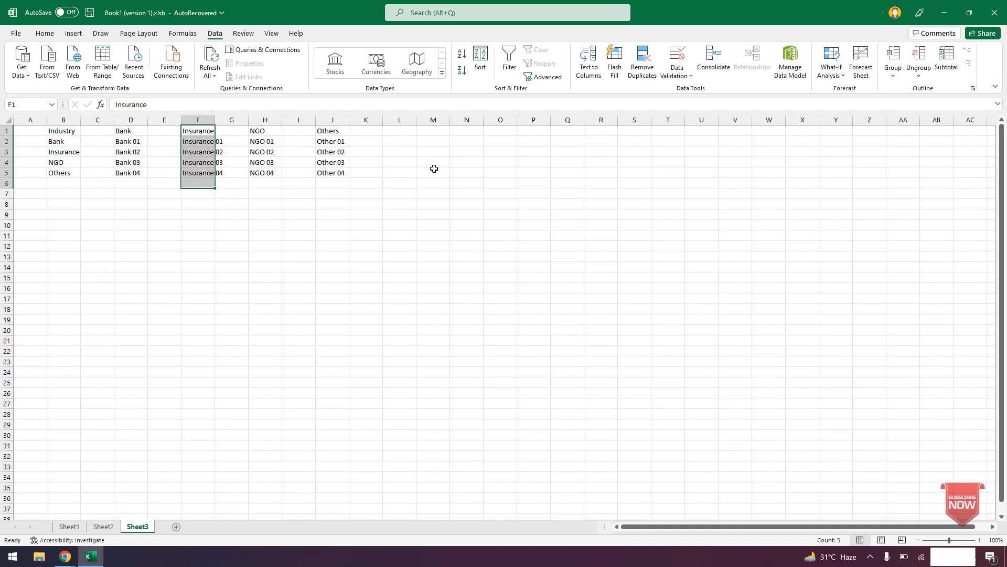
click(217, 255)
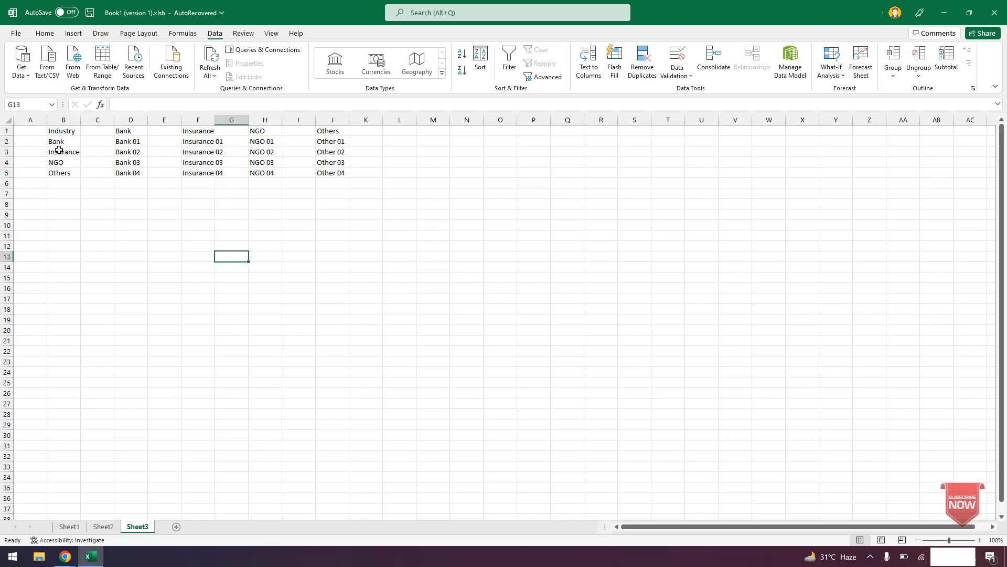
- Review the row 1 headers of the Industry, Bank, Insurance, NGO and Others lists on Sheet3
click(60, 151)
key(Up)
key(Up)
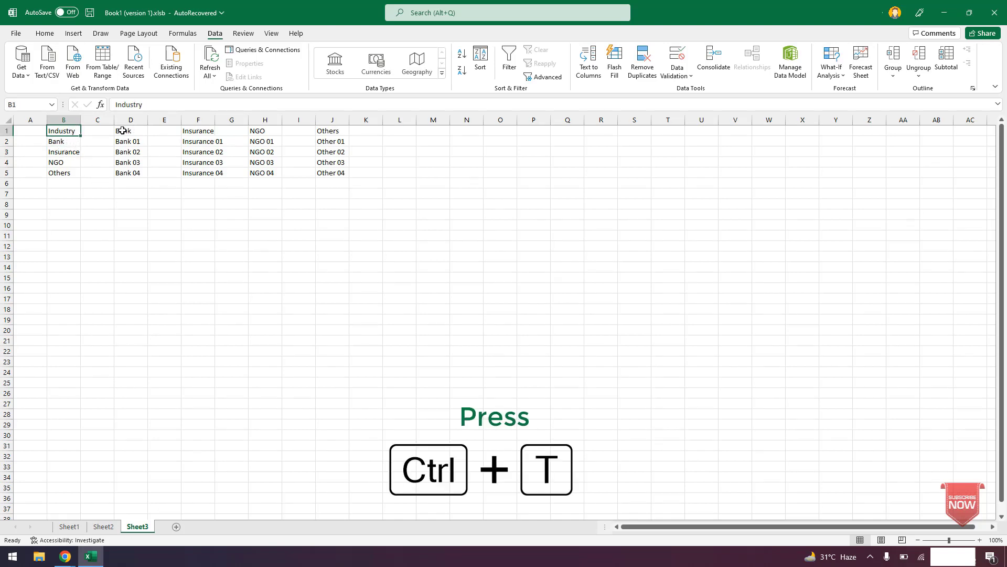
click(122, 131)
click(190, 131)
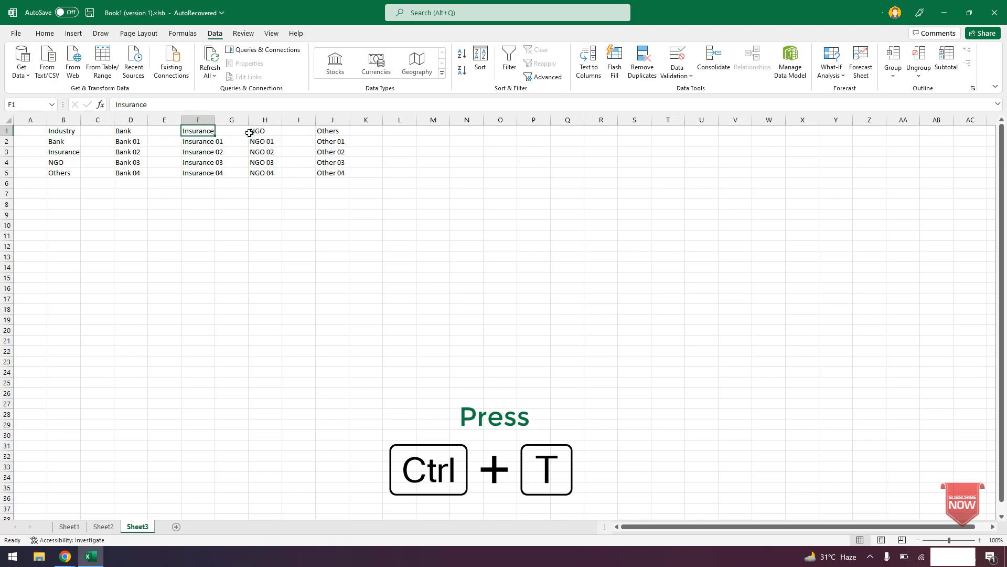
click(250, 132)
click(326, 138)
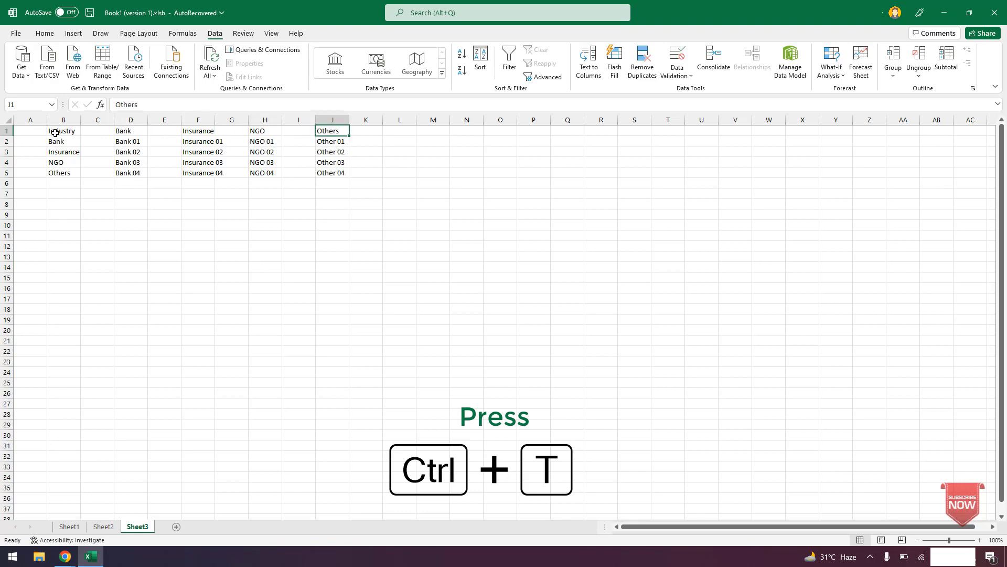
- Convert the Industry list in B1:B5 of Sheet3 into a table with headers
click(55, 132)
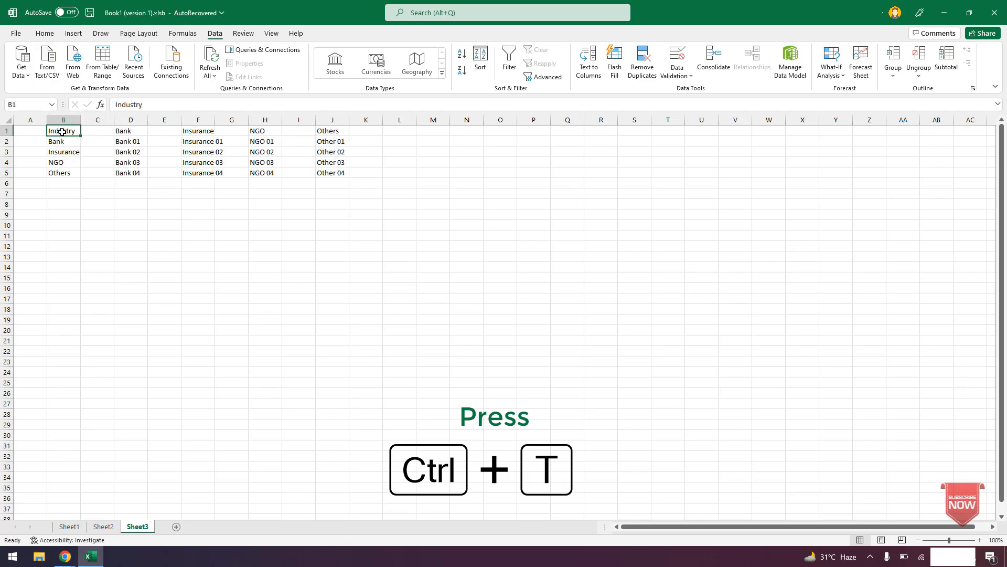
key(ctrl+t)
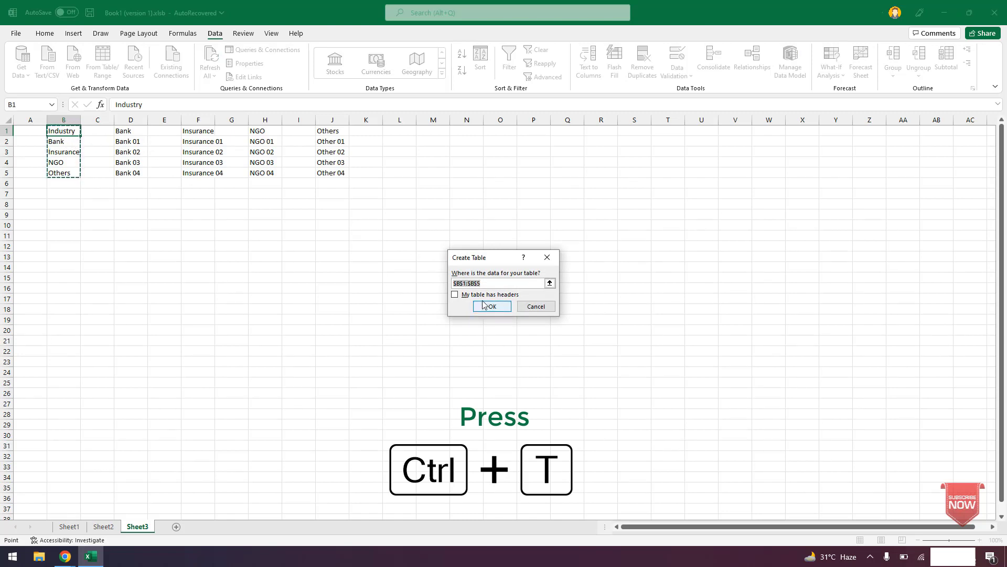
click(500, 294)
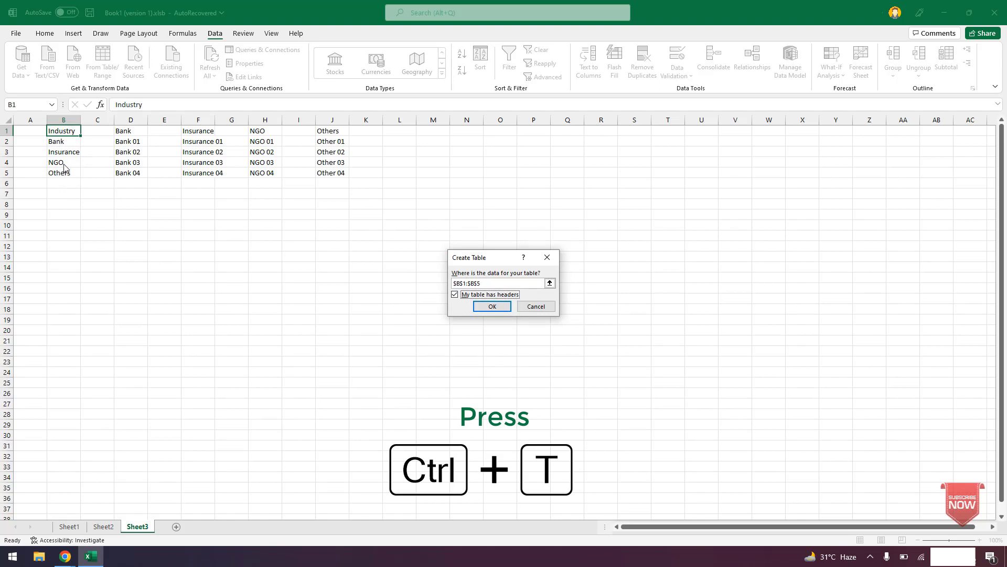
click(500, 305)
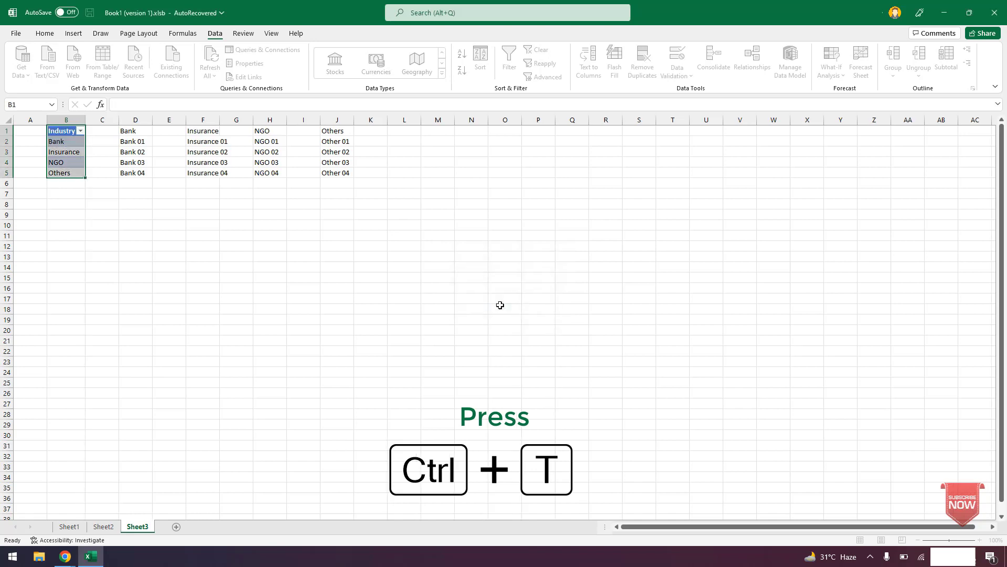
- Widen column B and name its table Industry
click(126, 127)
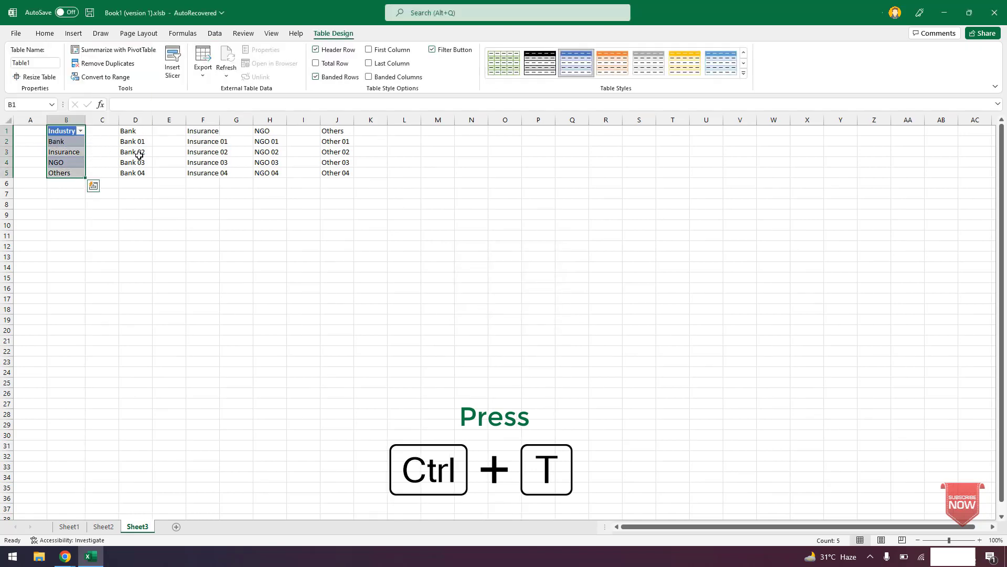
drag(84, 119, 145, 119)
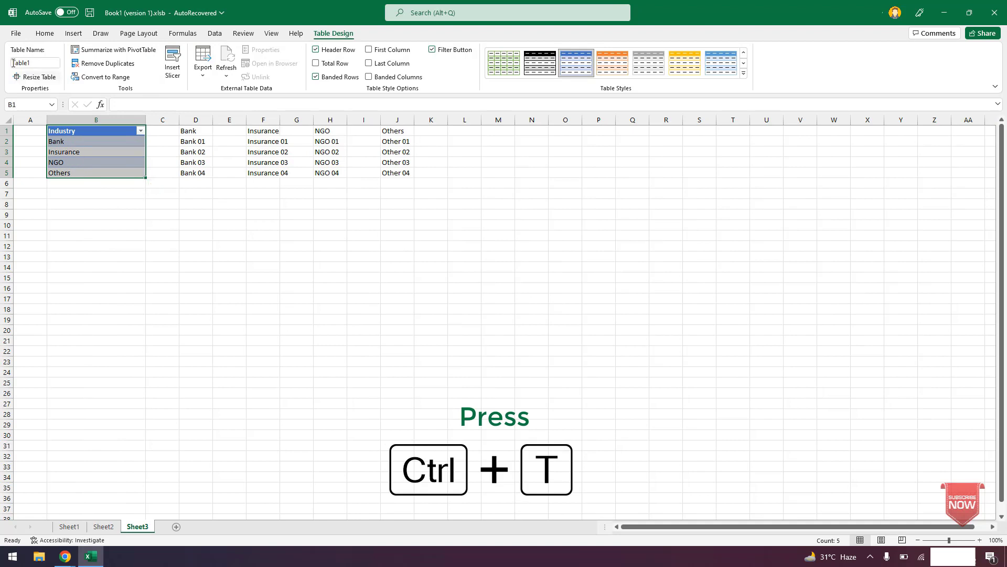
click(39, 62)
key(BackSpace)
click(77, 214)
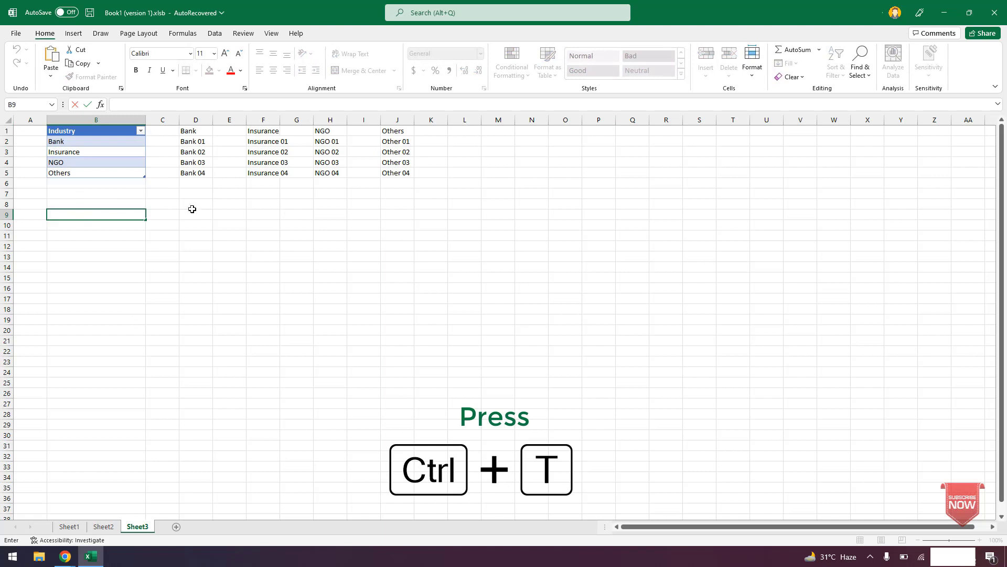
- Convert the Bank list in D1:D5 of Sheet3 into a table with headers
click(196, 141)
click(204, 135)
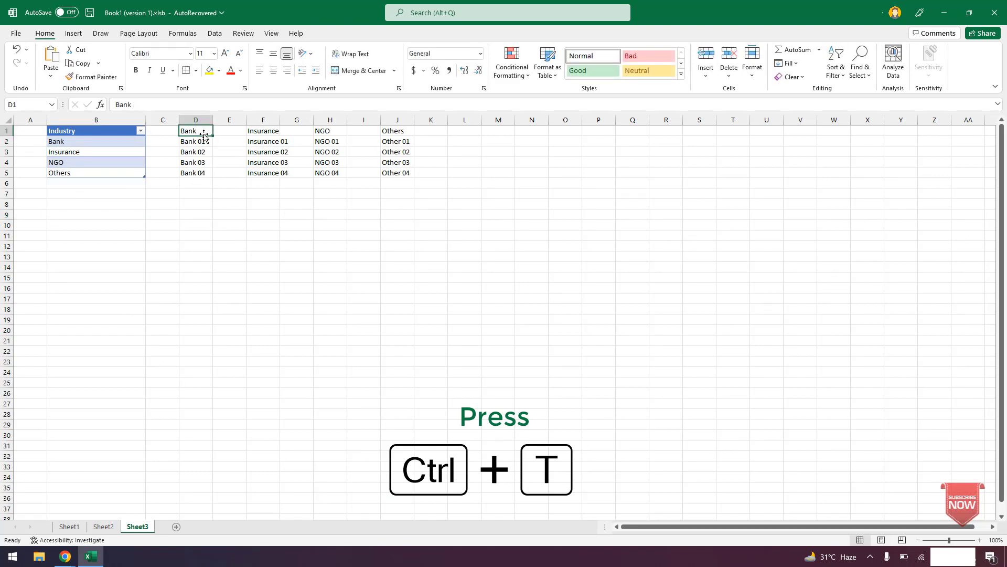
key(ctrl+t)
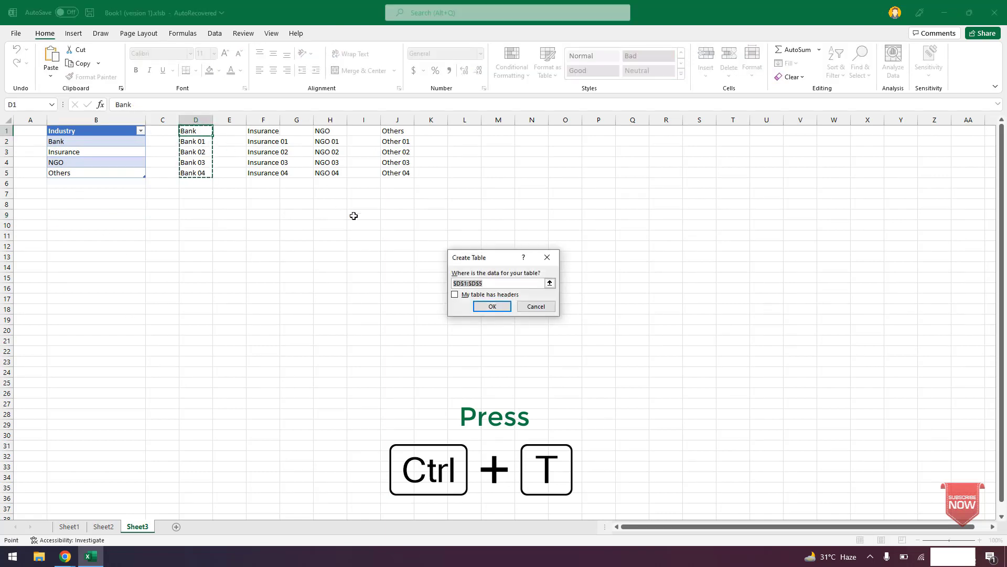
click(455, 294)
click(485, 306)
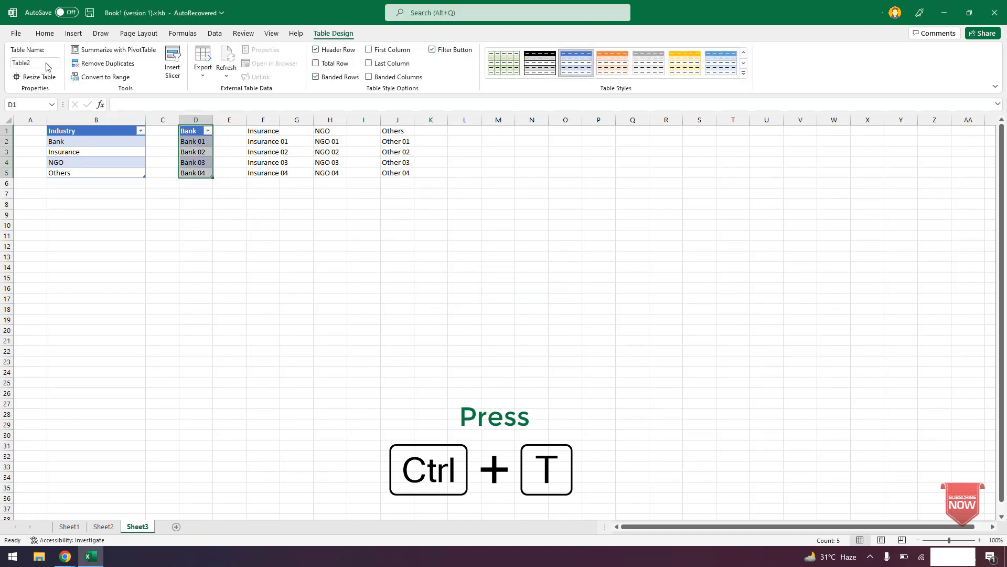
- Name the table in D1:D5 Bank and widen column D slightly
click(47, 63)
text(Bank)
drag(213, 120, 226, 119)
- Convert the Insurance list in F1:F5 of Sheet3 into a table with headers
click(96, 140)
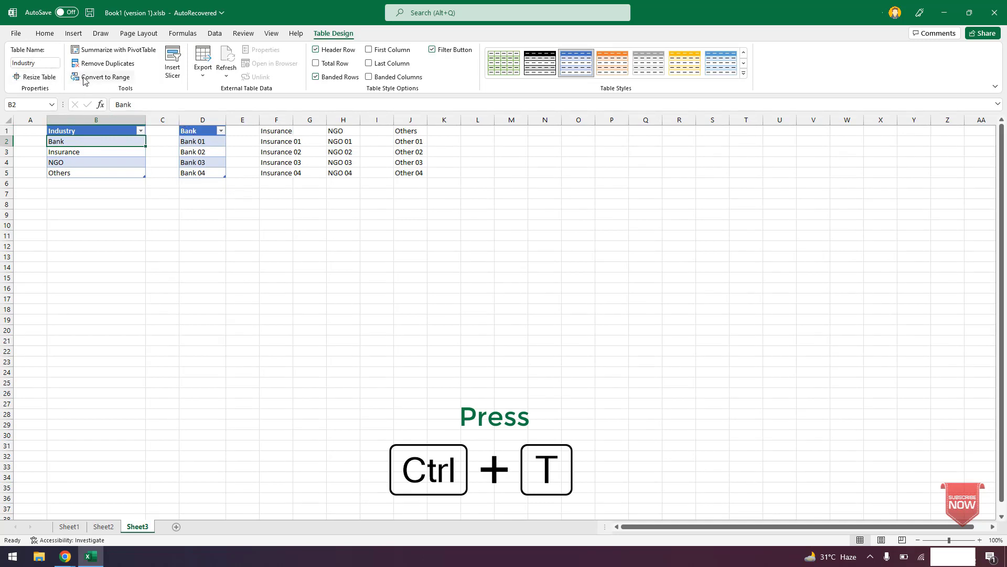
click(284, 140)
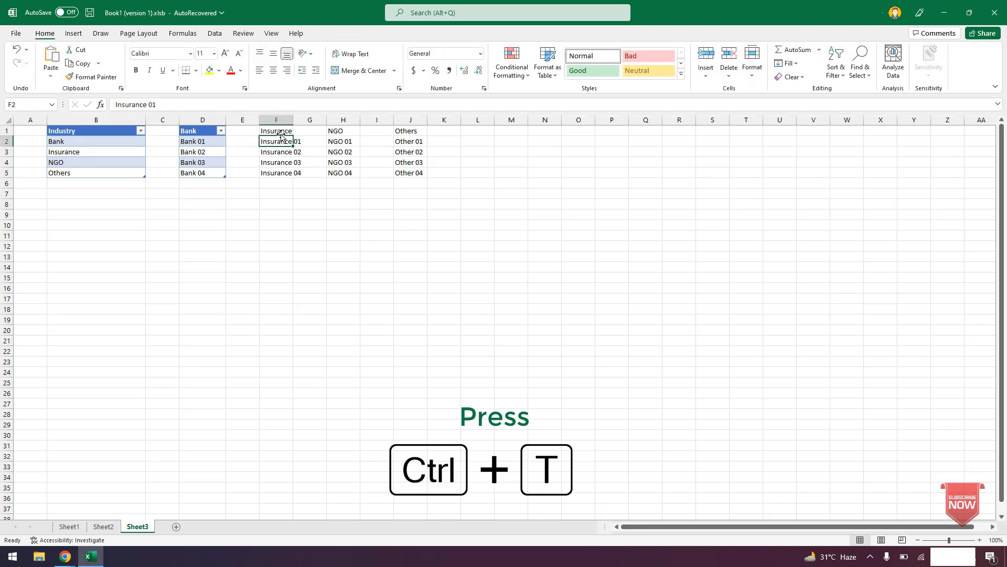
key(Up)
key(ctrl+t)
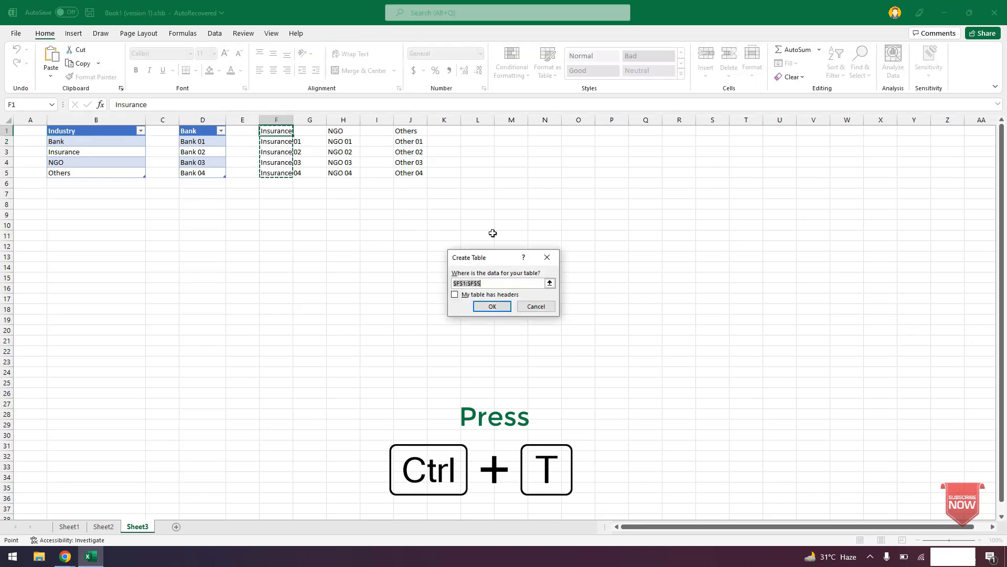
click(464, 294)
click(490, 308)
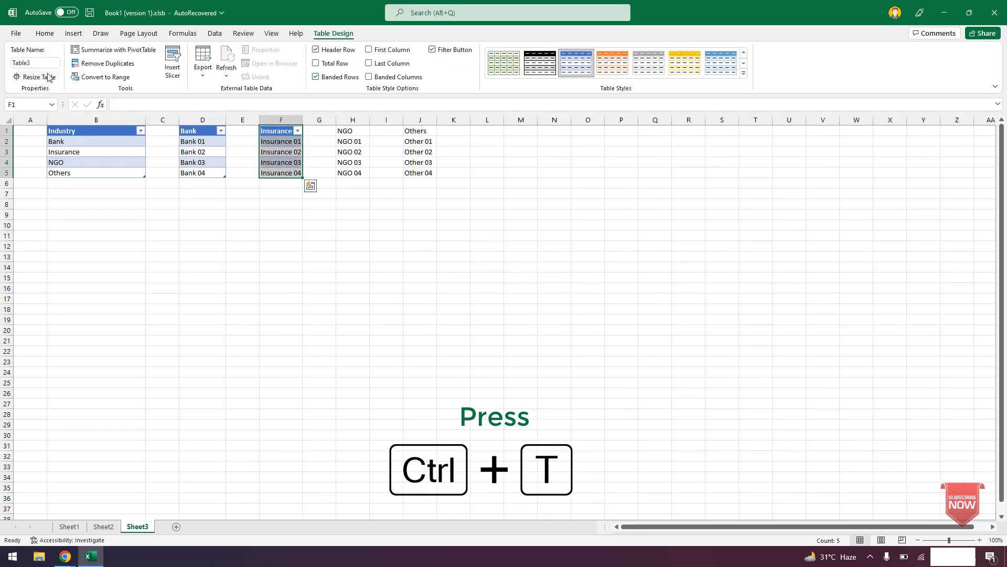
- Name the table in F1:F5 Insurance
click(46, 63)
text(Insurance)
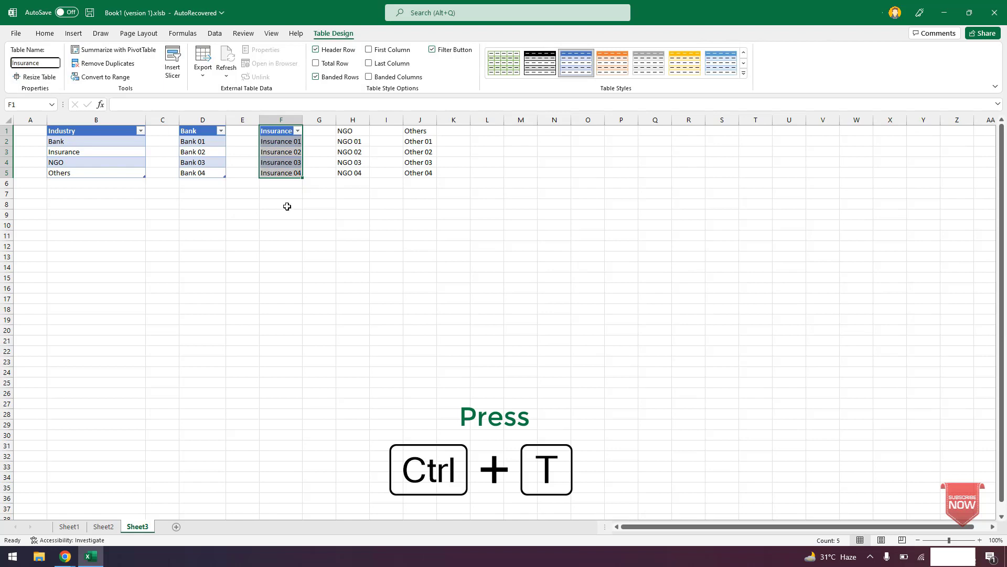
click(368, 235)
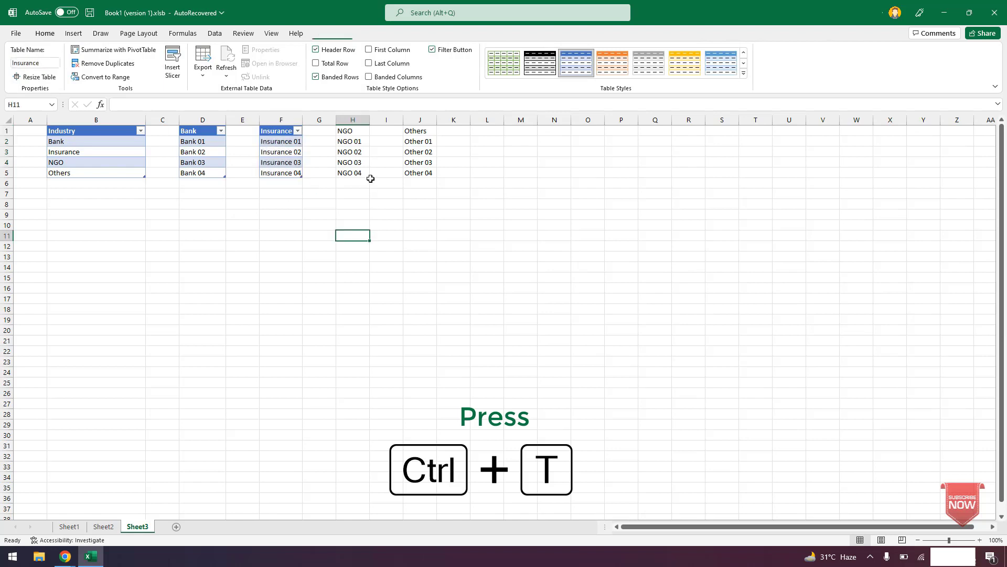
- Convert the NGO list in H1:H5 of Sheet3 into a table with headers
click(361, 153)
click(360, 131)
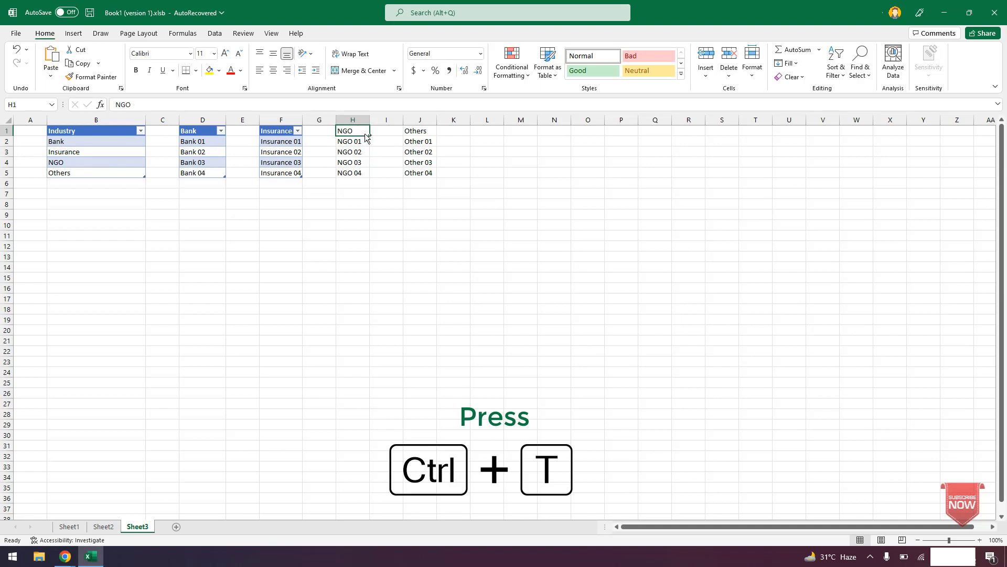
key(ctrl+t)
click(484, 295)
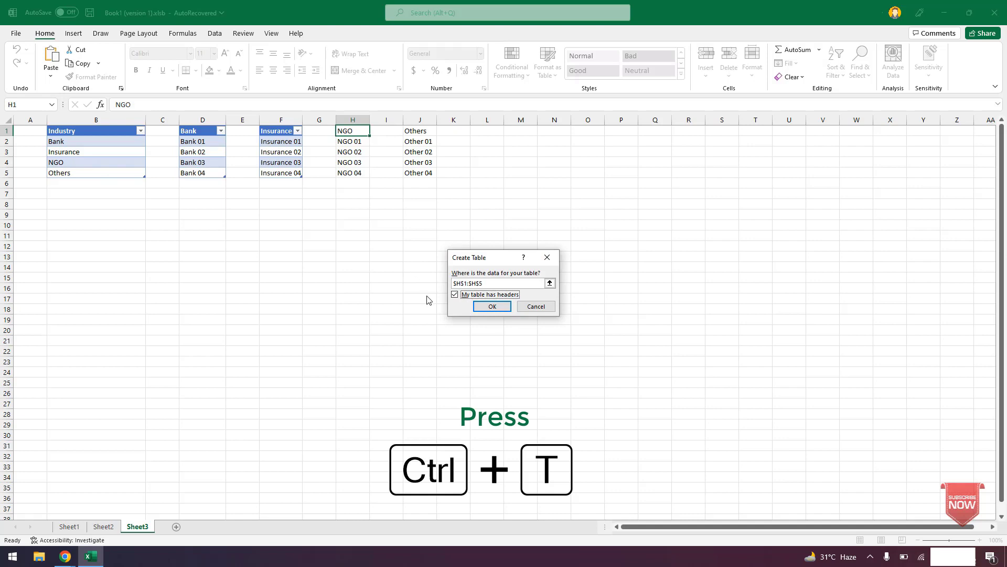
click(491, 305)
- Name the table in H1:H5 NGO
click(51, 66)
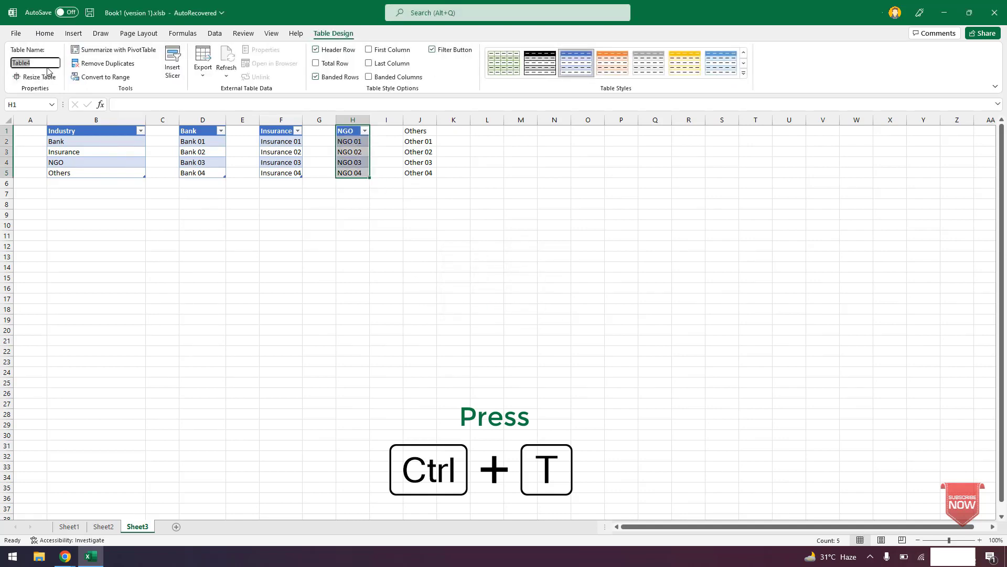
text(NGO)
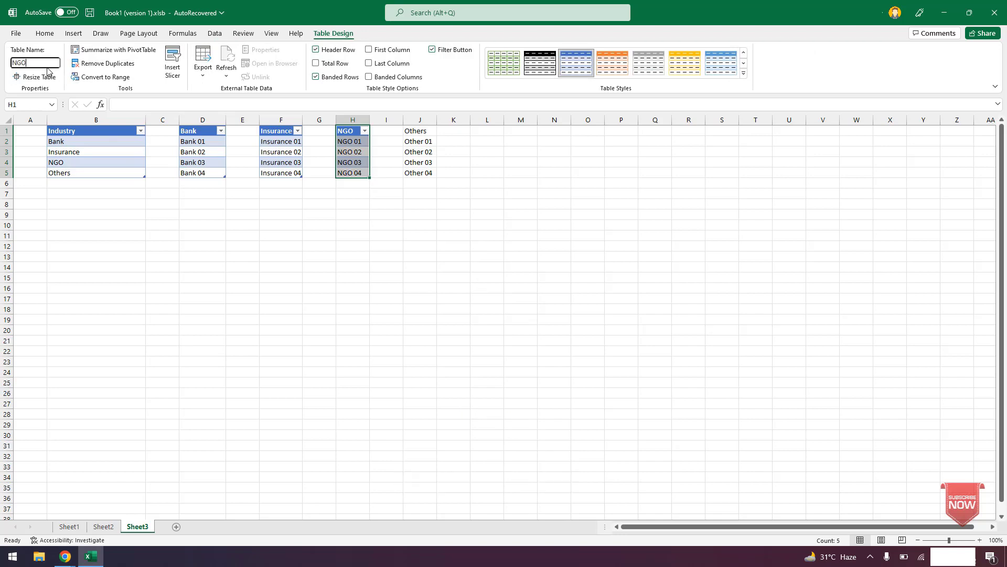
click(418, 222)
- Convert the Others list in J1:J5 of Sheet3 into a table with headers
drag(420, 131, 419, 145)
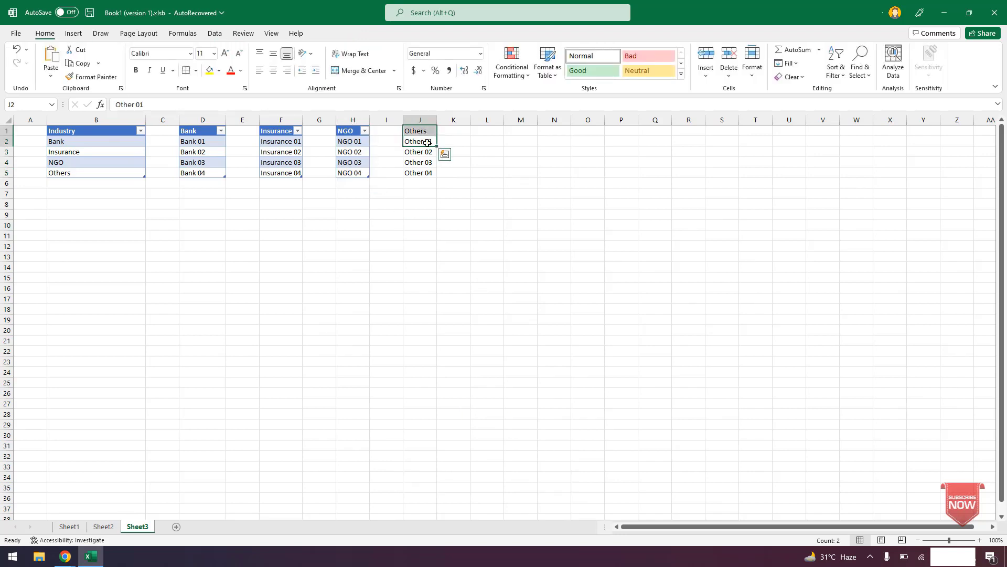
click(428, 132)
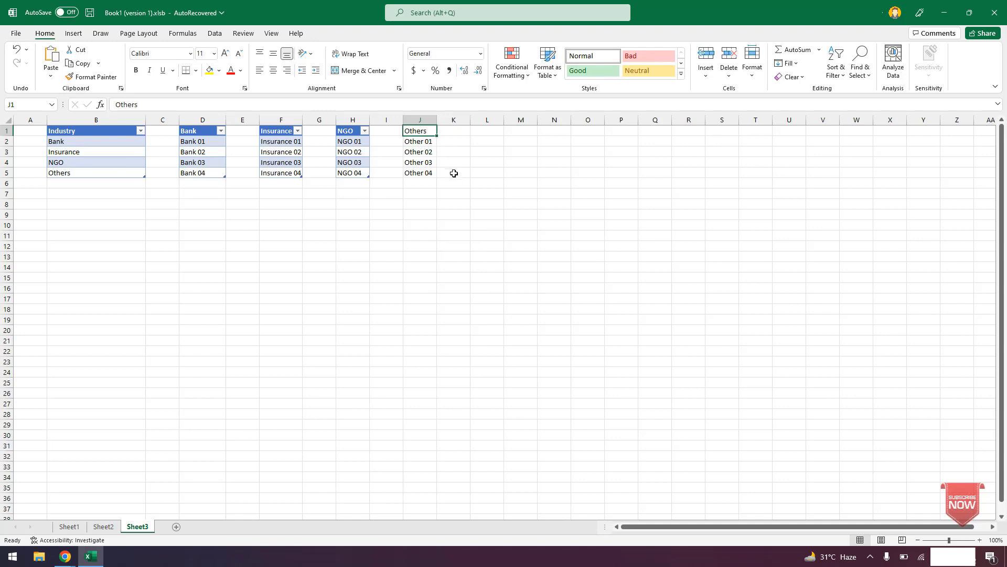
key(ctrl+t)
click(479, 305)
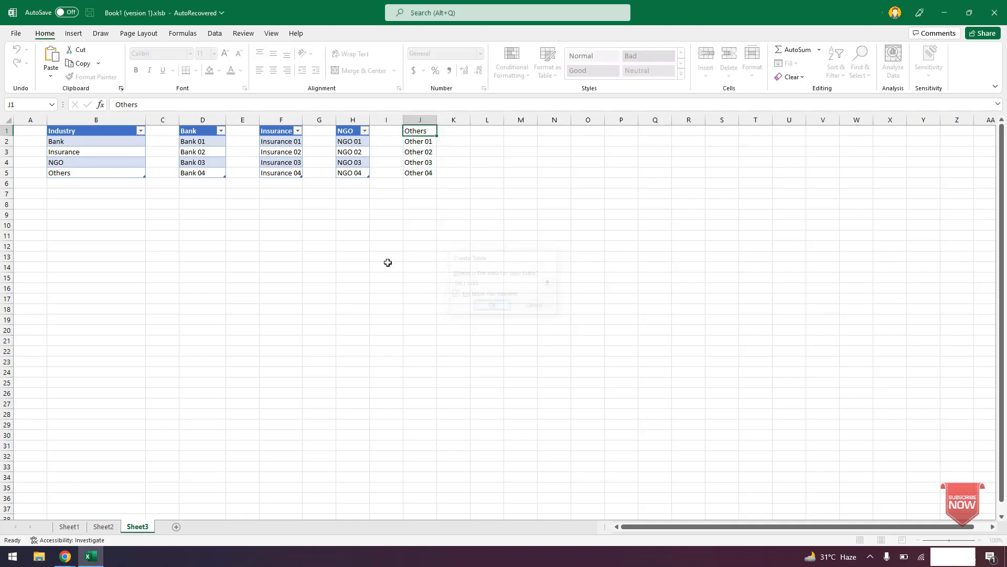
- Name the table in J1:J5 Others
click(53, 63)
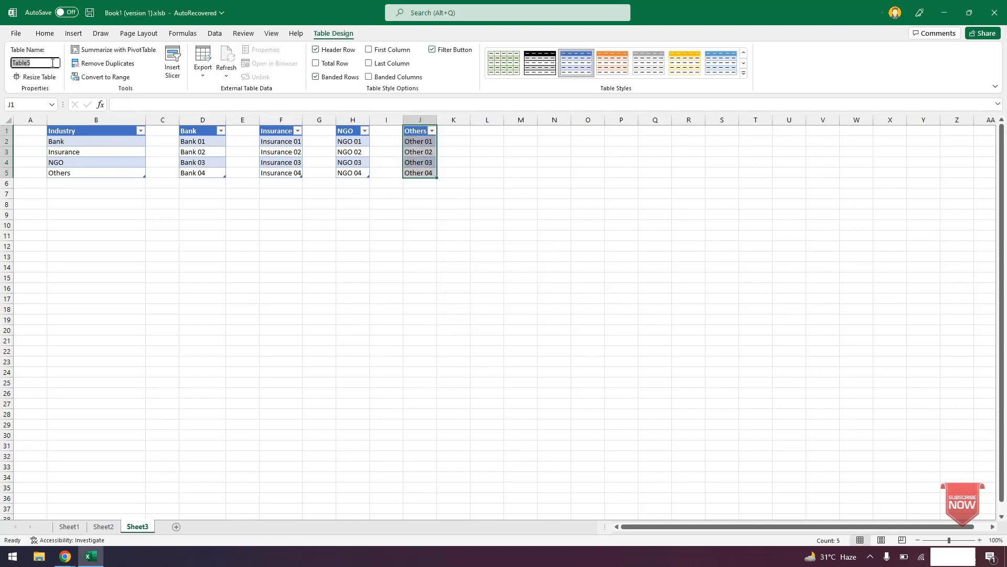
text(Others)
click(382, 352)
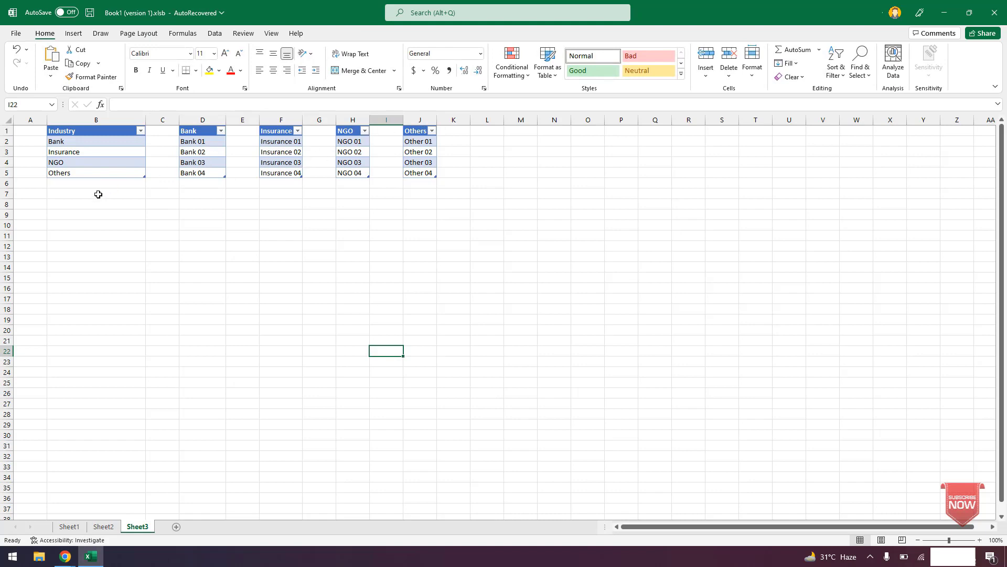
- Generate the structured reference =Industry[Industry] in B7 of Sheet3, copy its text, and leave the cell empty
click(98, 195)
text(=)
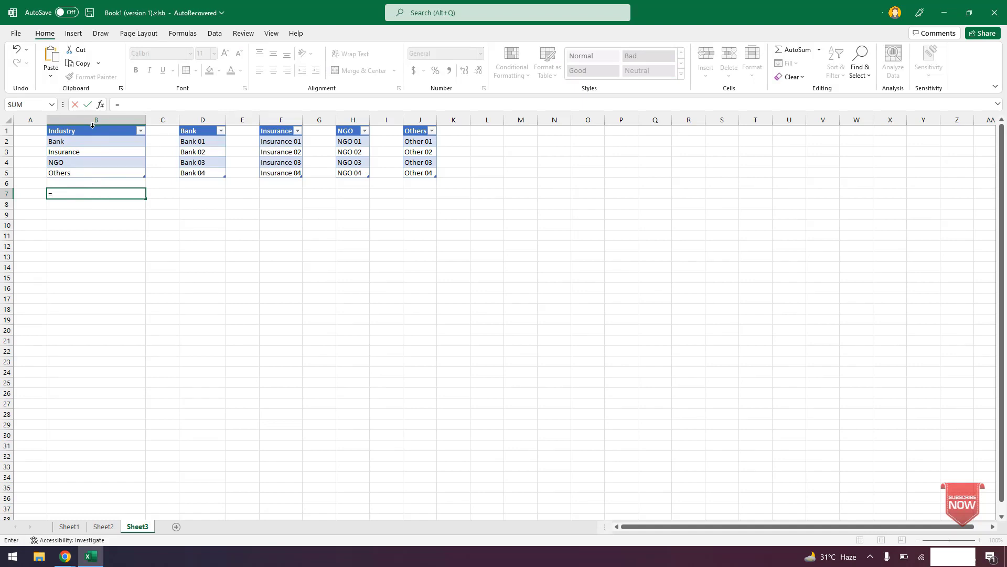
click(93, 125)
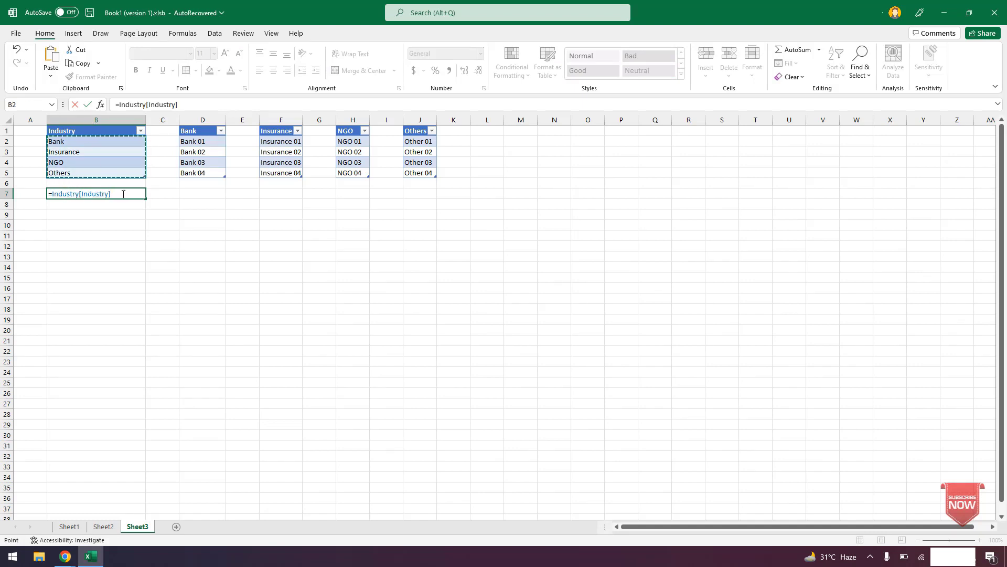
drag(113, 194, 34, 186)
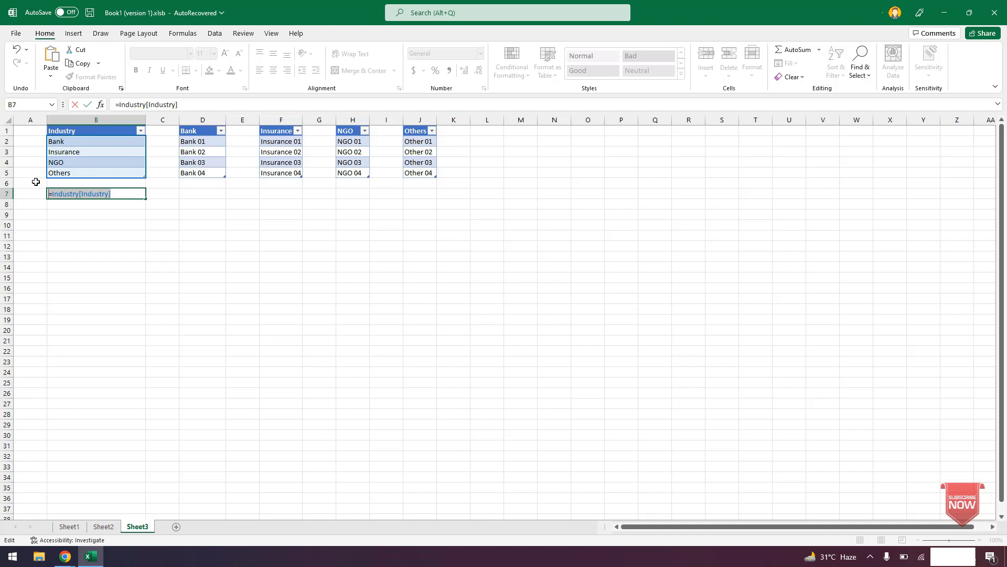
key(BackSpace)
click(117, 228)
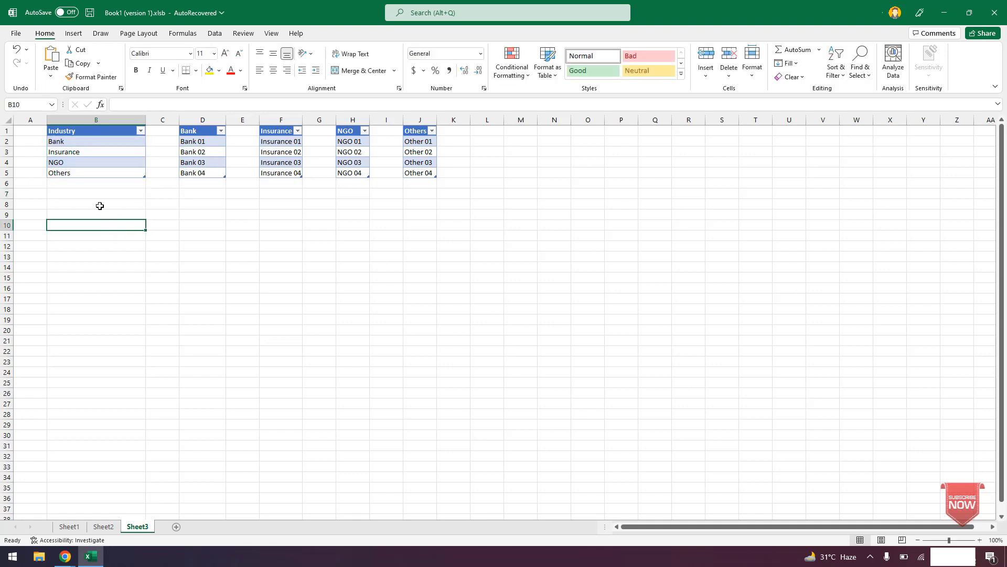
- Replace the validation of Industry cell C2 on Sheet1 with a list sourced from =indirect("Industry[Industry]") and check its dropdown
click(70, 526)
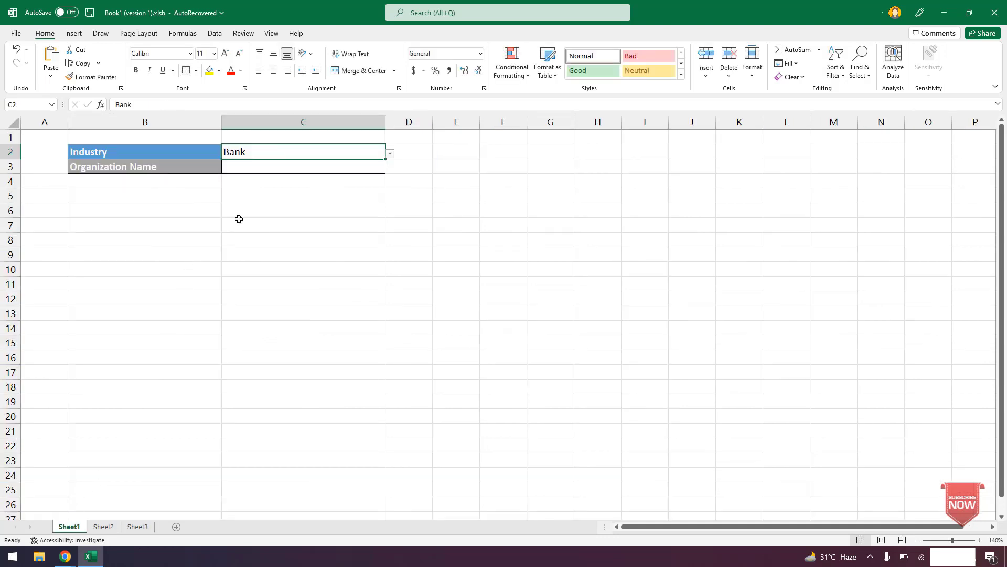
click(215, 34)
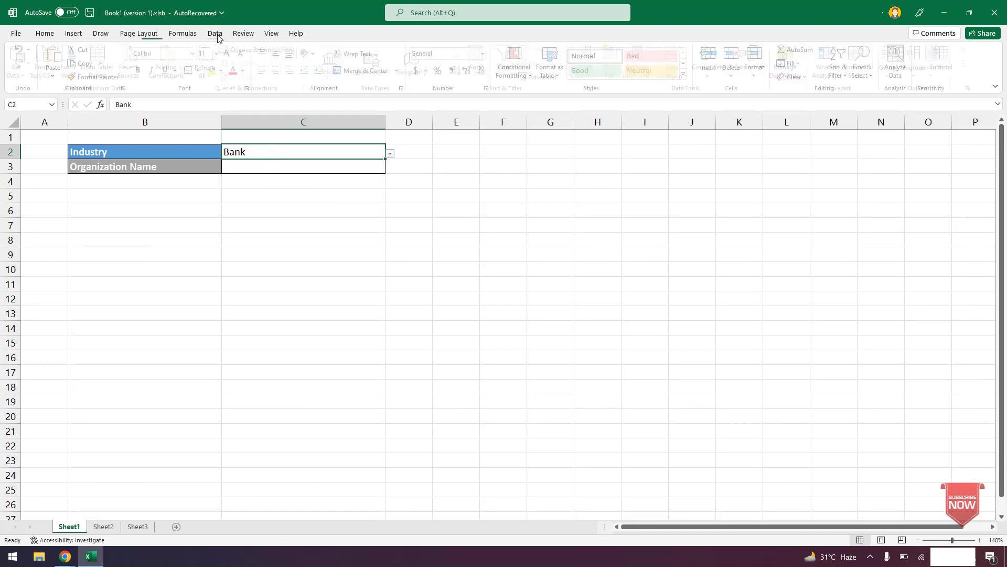
click(677, 56)
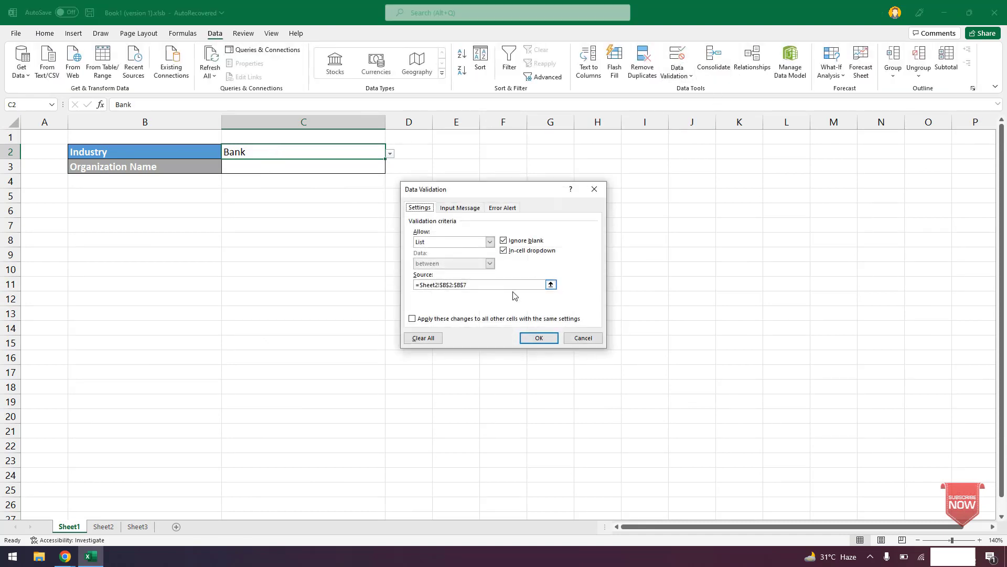
click(424, 338)
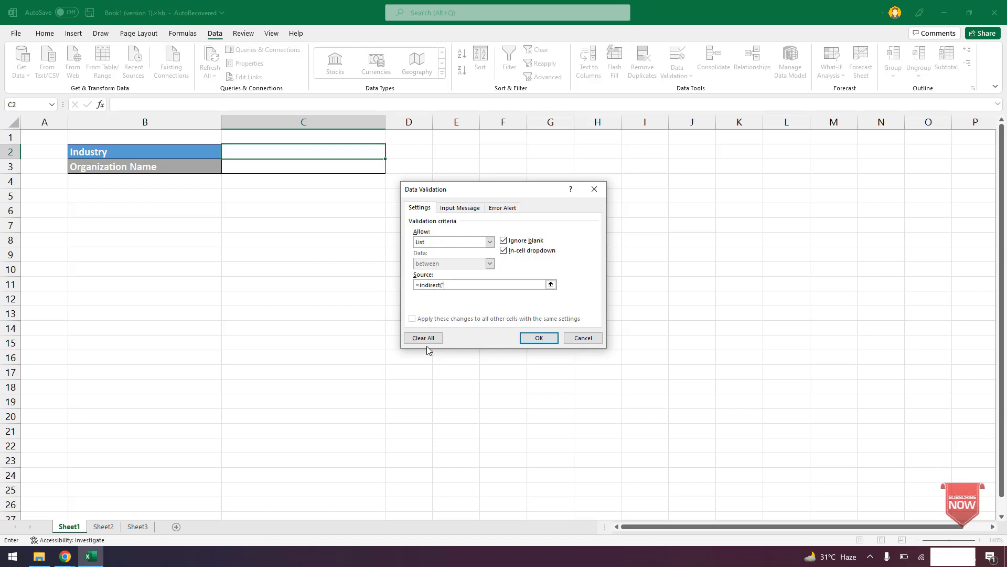
key(ctrl+v)
key(BackSpace)
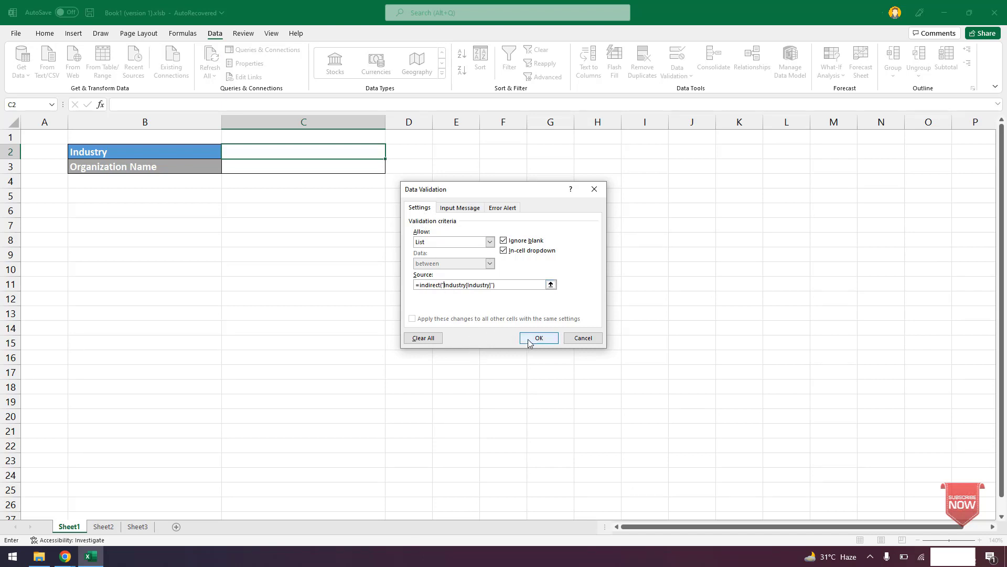
click(529, 338)
click(390, 153)
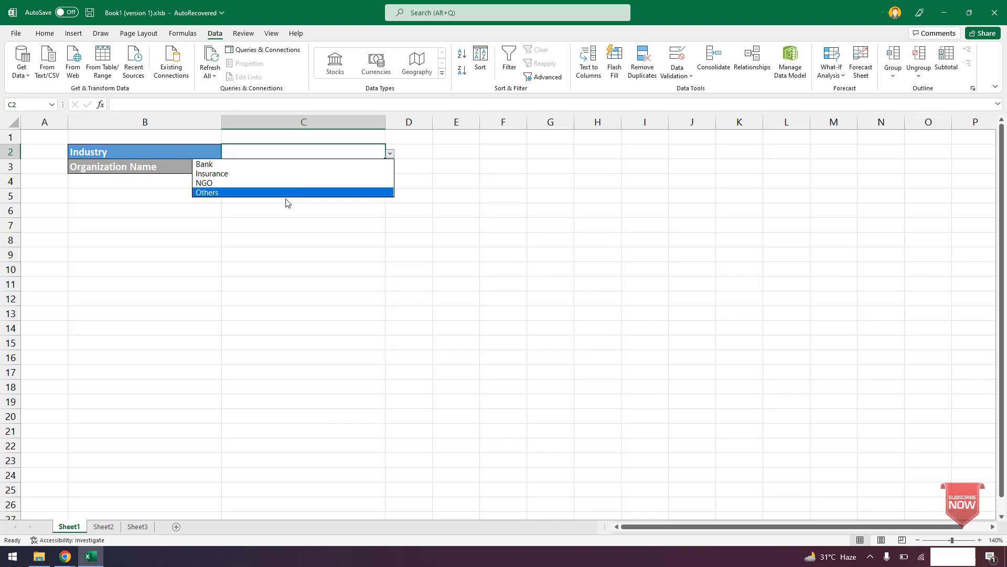
key(Escape)
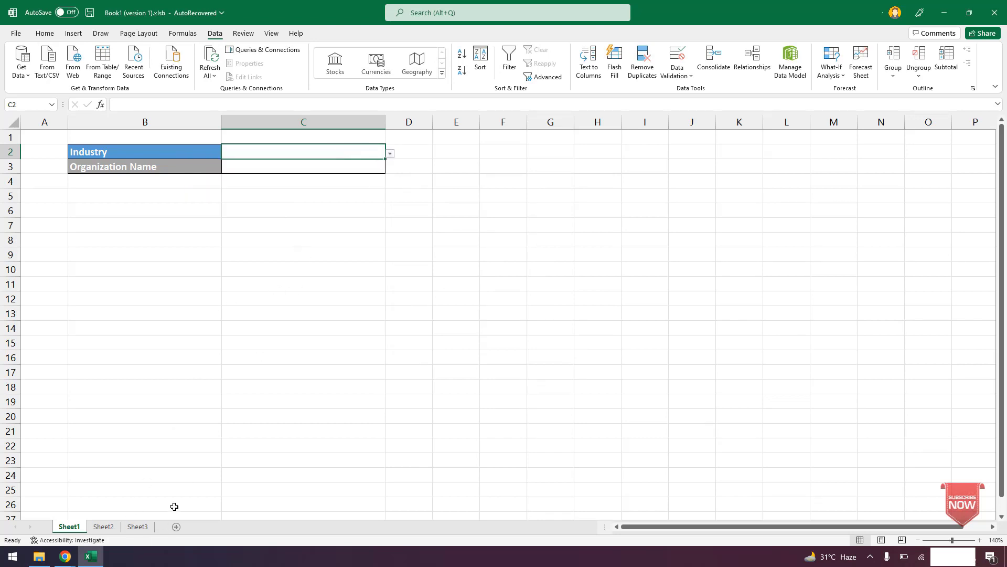
- Add MFS as a new entry in B6, directly below the Industry table on Sheet3
click(146, 527)
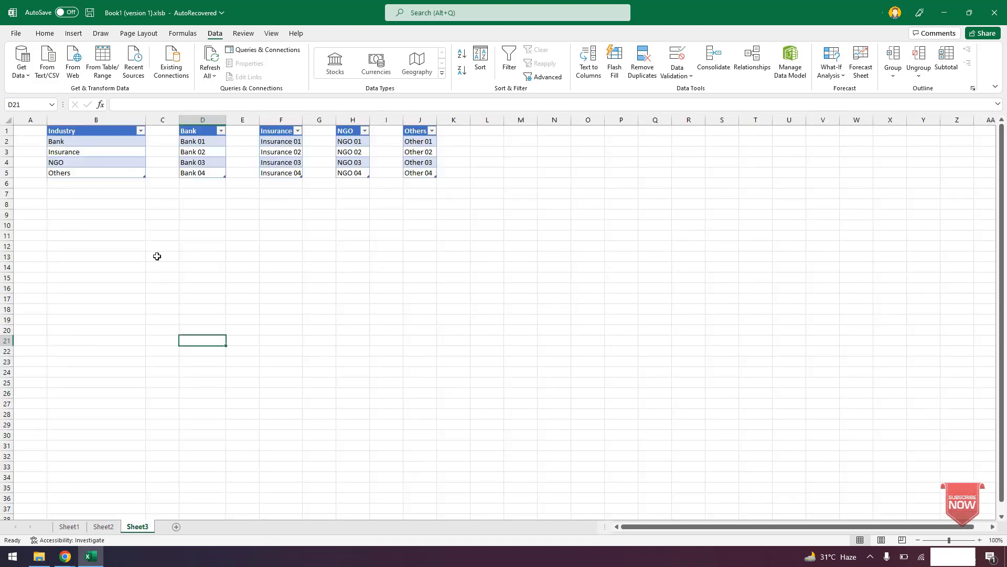
click(124, 184)
text(M)
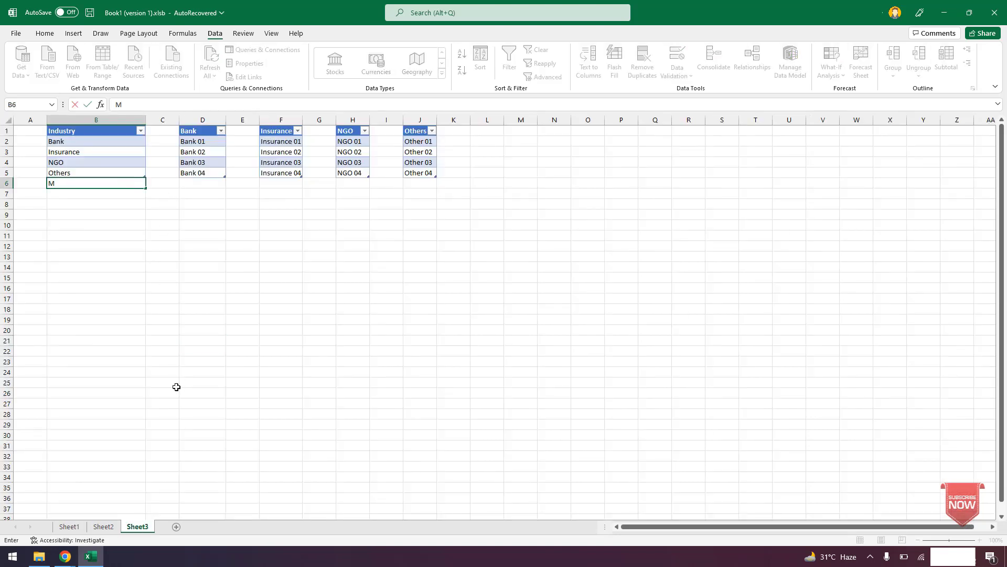
text(FS)
click(177, 370)
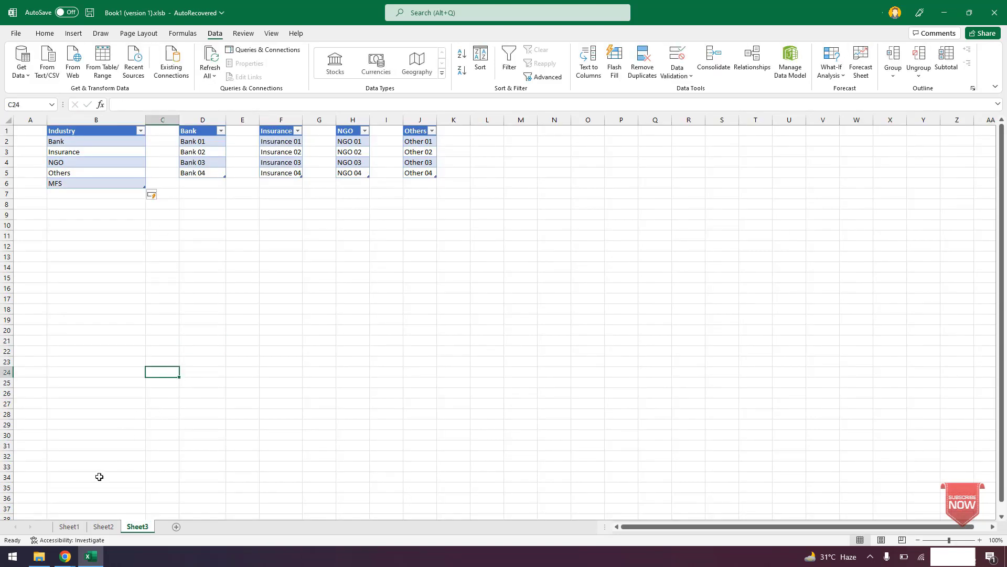
- Check the Industry dropdown in C2 of Sheet1 for the added entry and choose Bank
click(69, 526)
click(391, 153)
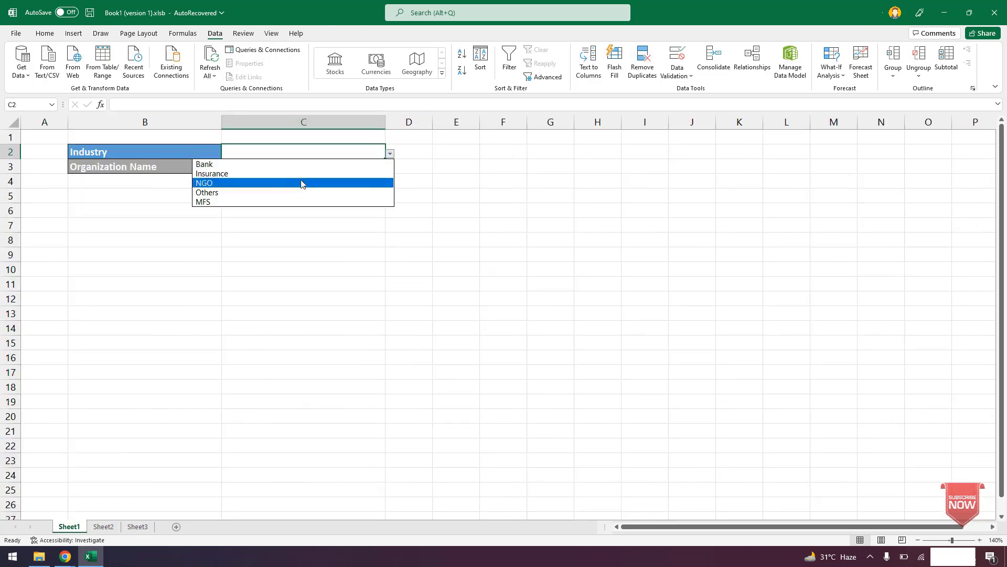
click(257, 164)
- Choose Bank in Industry cell C2 and re-enter the list validation source of Organization Name cell C3 as =indirect($C$2)
click(274, 165)
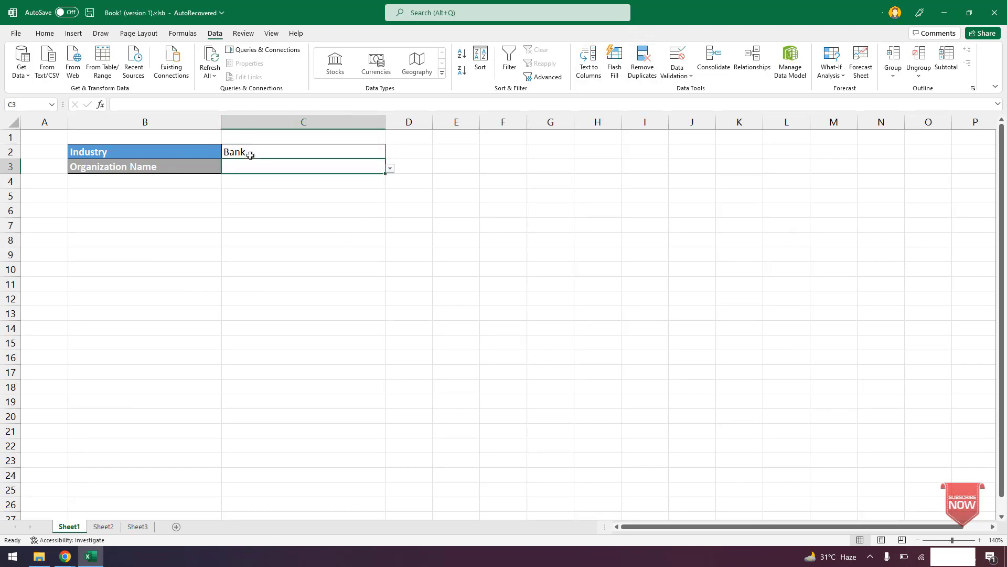
click(678, 58)
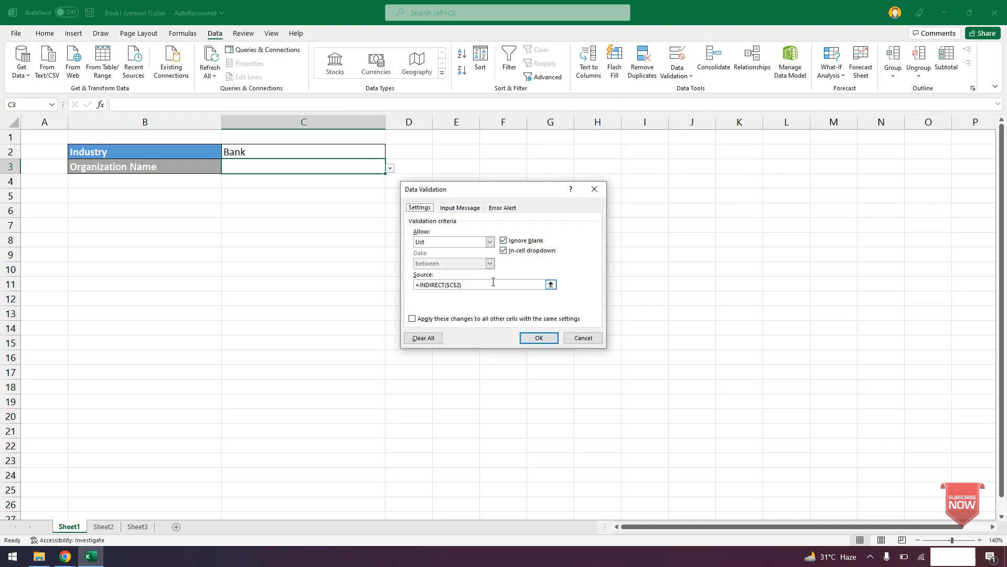
click(493, 284)
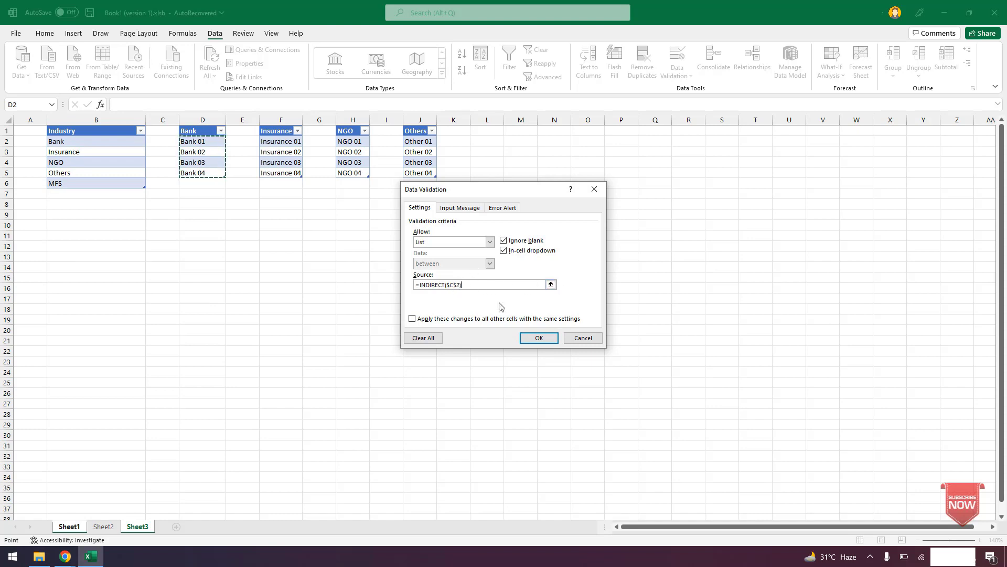
click(66, 527)
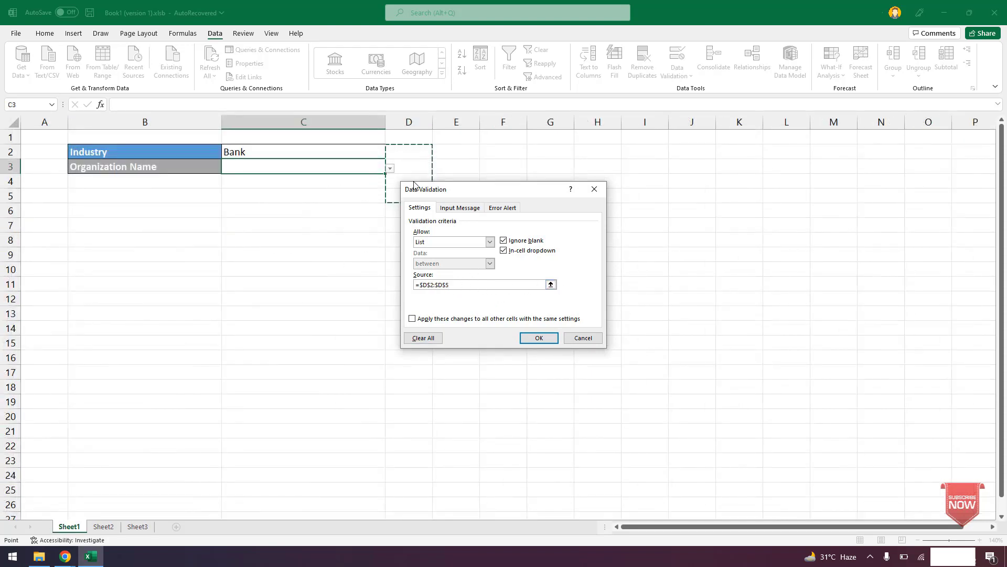
key(ctrl+a)
text(=)
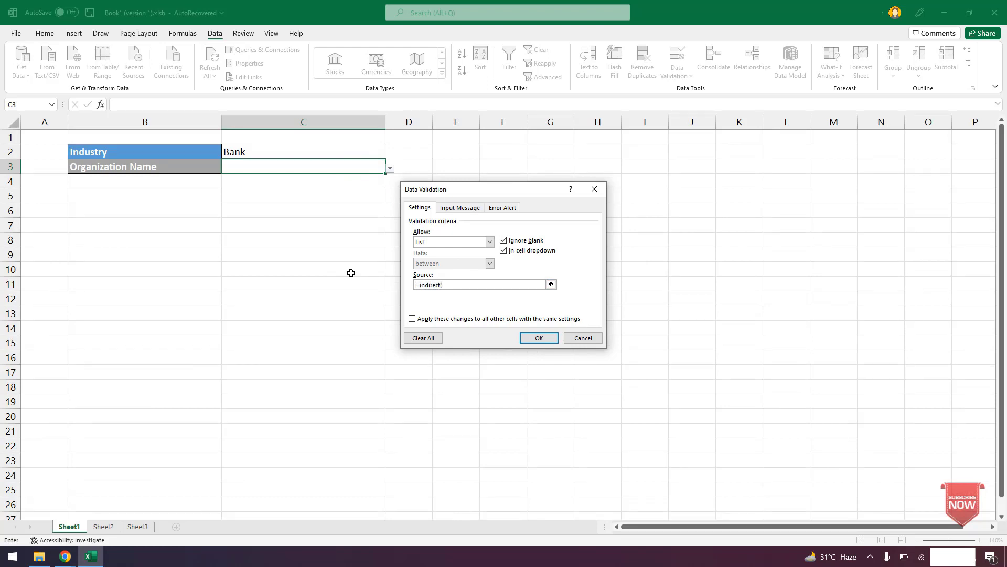
text(indirect()
click(334, 150)
text())
click(539, 339)
- Check the Organization Name dropdown in C3 for Bank, and again with NGO chosen as the Industry in C2
click(376, 165)
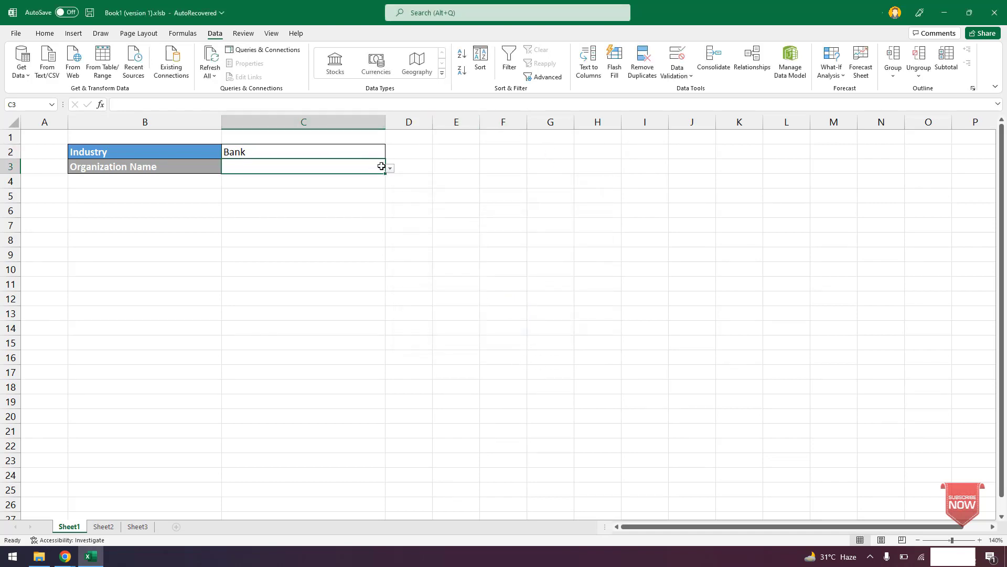
click(390, 168)
click(326, 149)
click(365, 151)
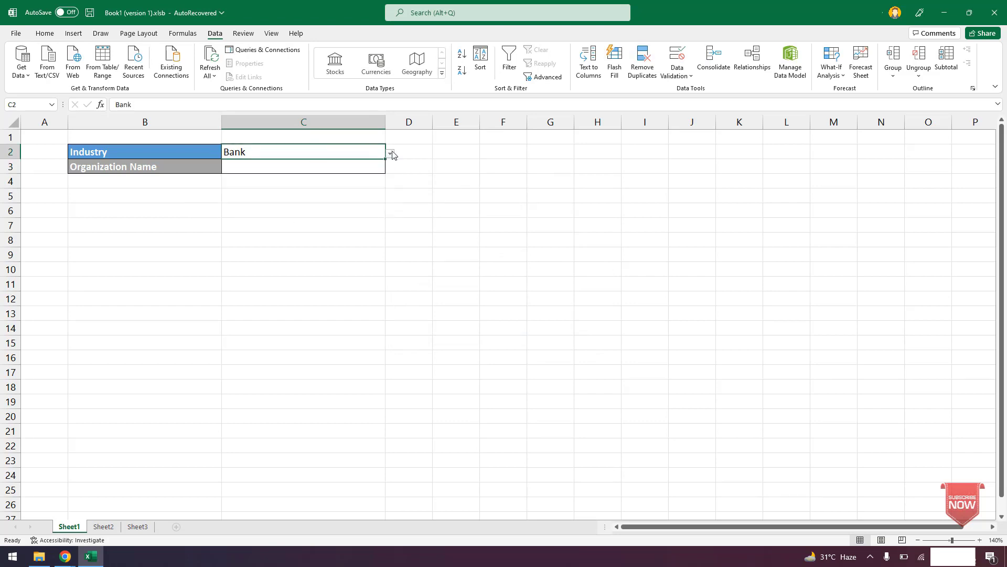
click(390, 154)
click(272, 186)
click(325, 163)
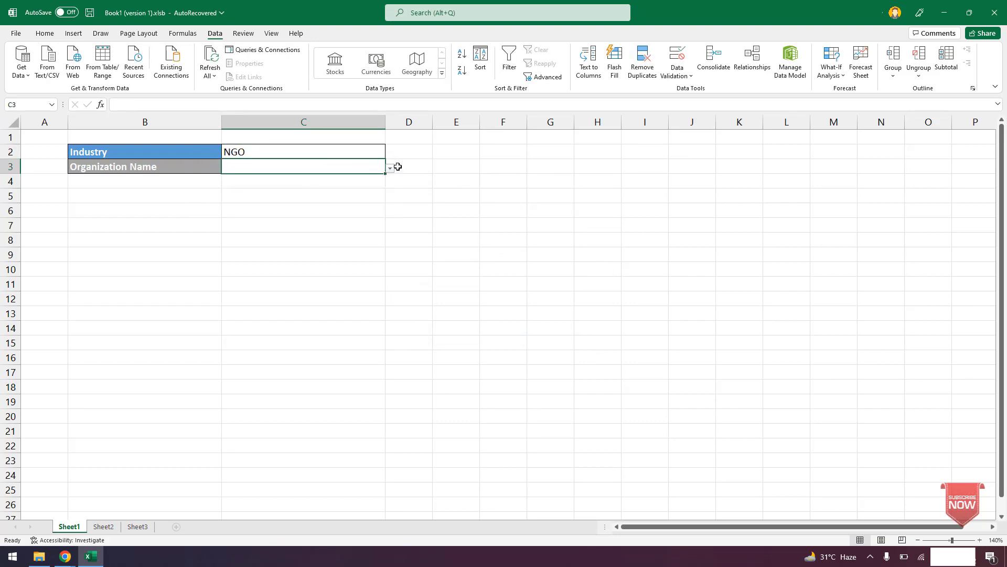
click(390, 168)
- Choose MFS as the Industry in C2 and select Organization Name cell C3
click(352, 151)
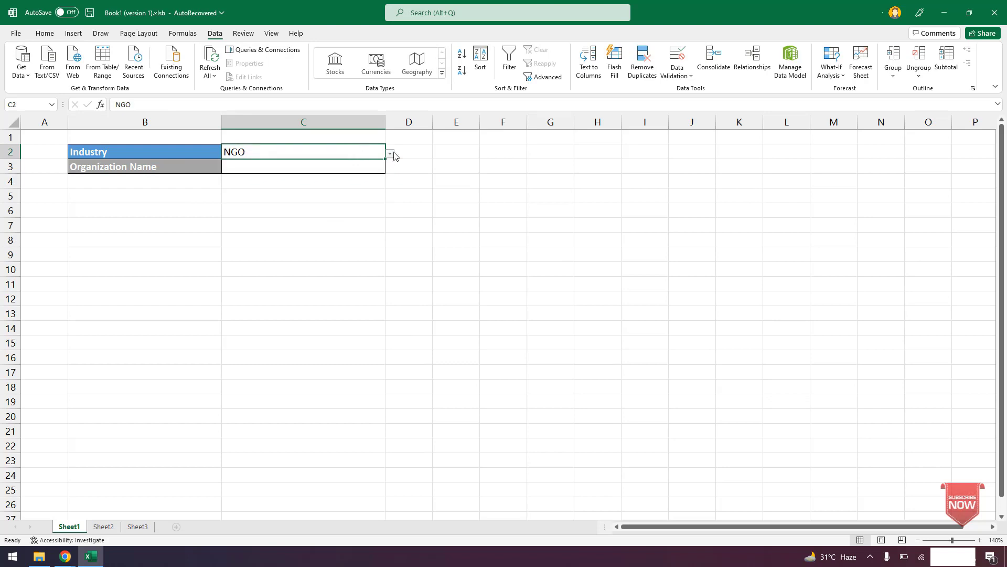
click(390, 153)
click(344, 205)
click(367, 167)
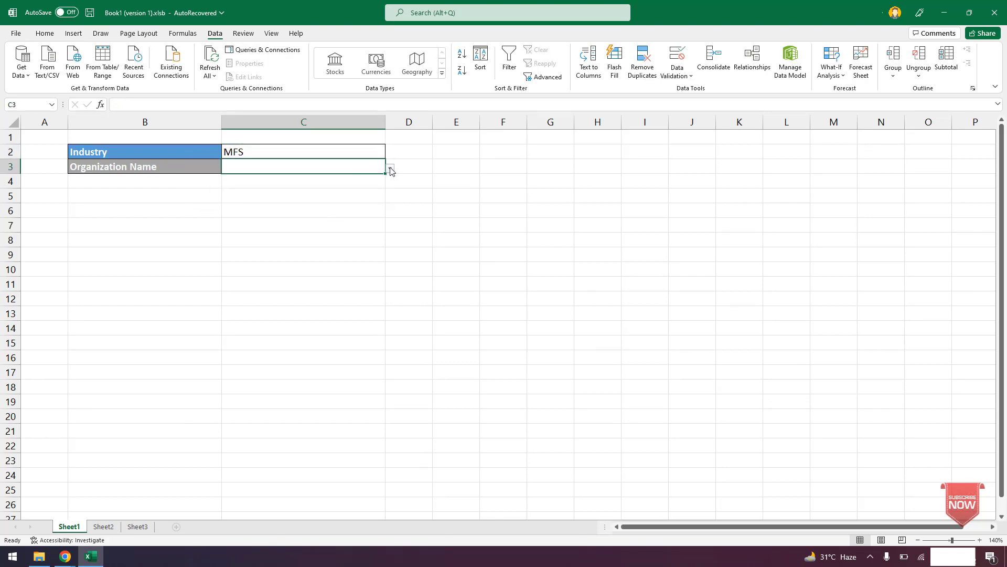
- Create a list on Sheet3 with the header MFS in L1 and the entries MFS 01 to MFS 03 in L2:L4
click(138, 527)
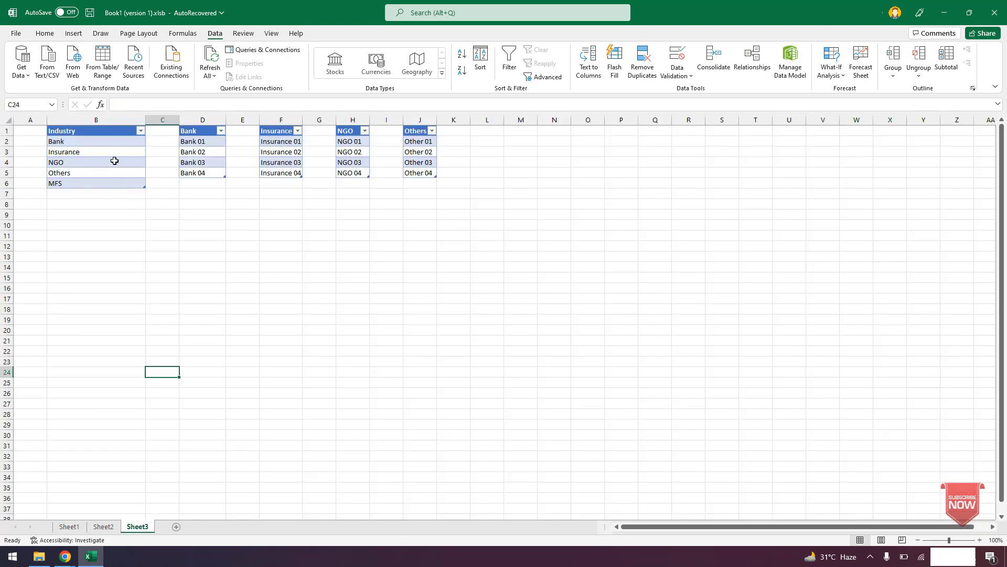
click(497, 129)
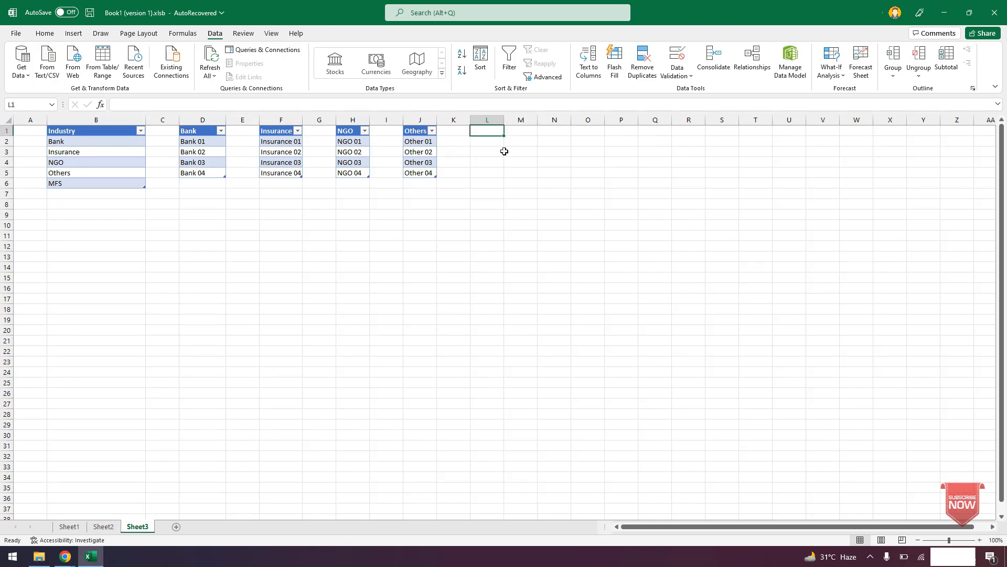
text(MFS)
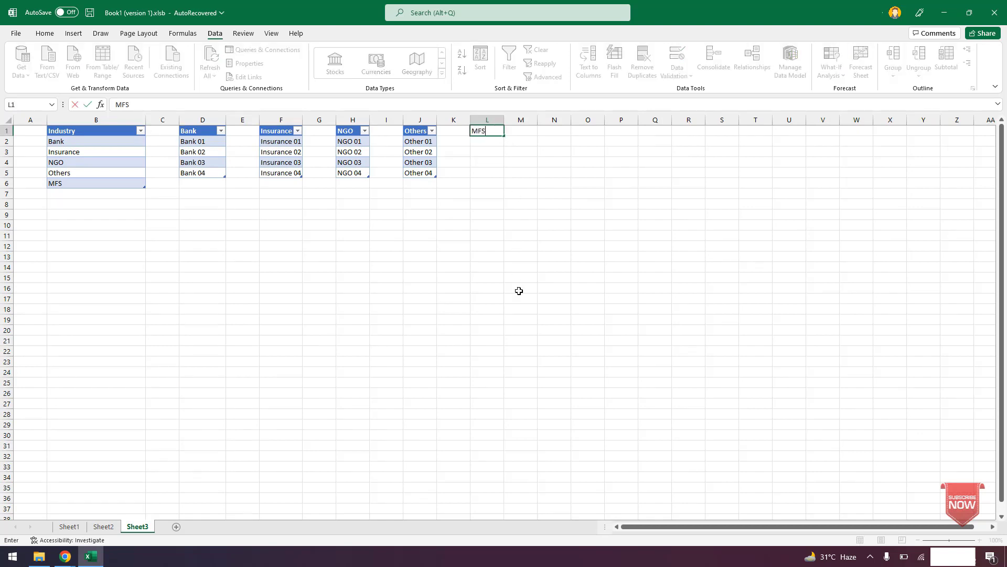
key(Return)
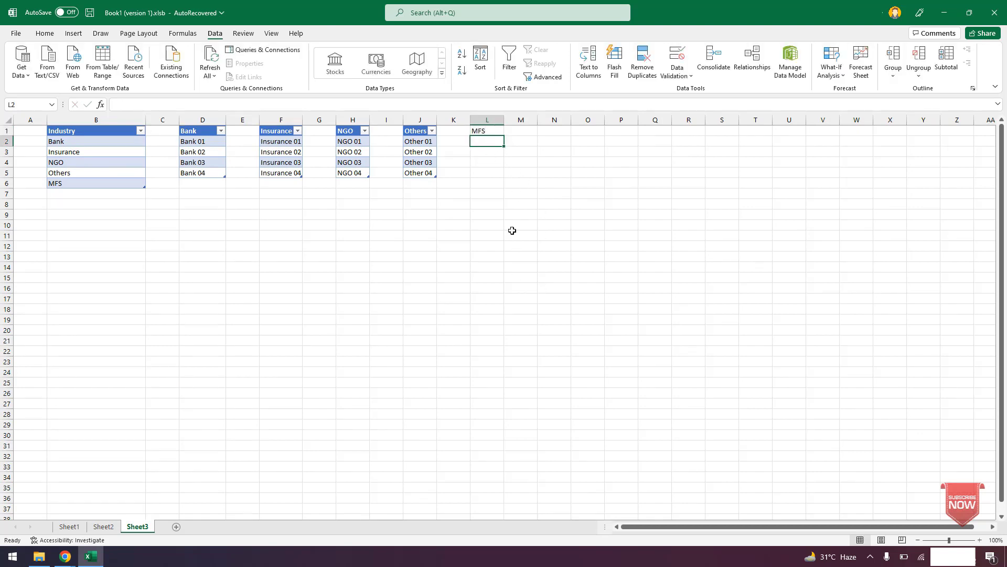
text(MFS 01)
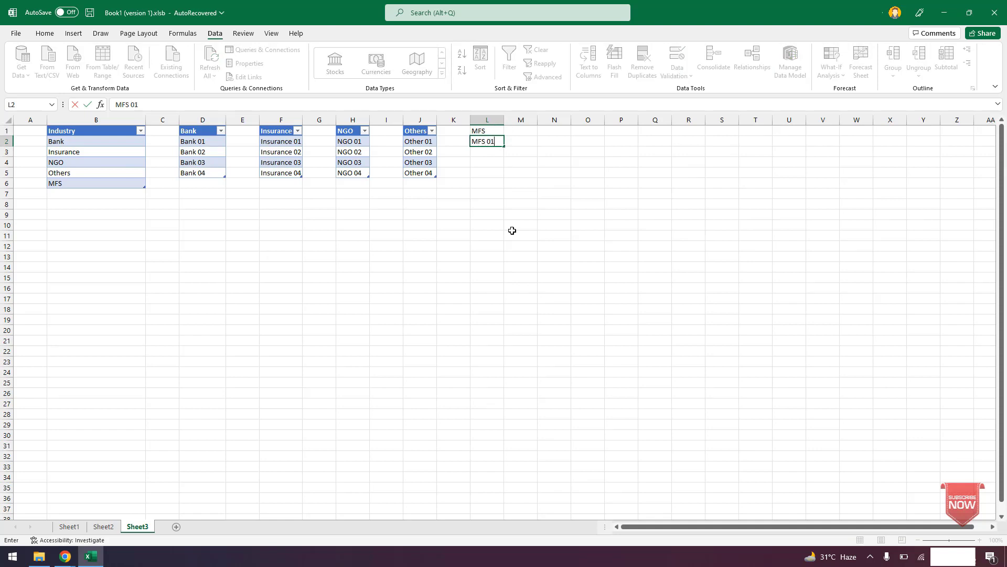
key(Return)
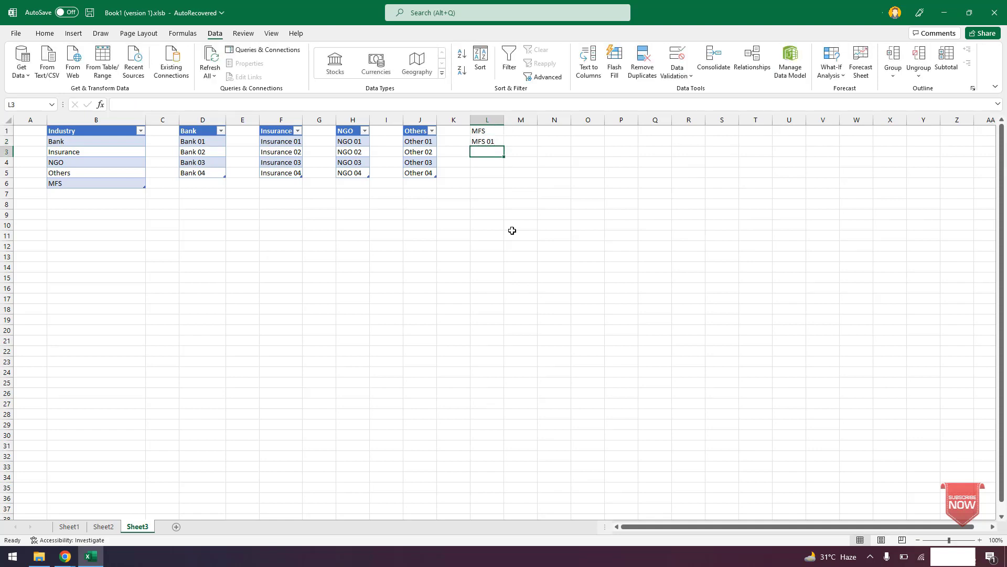
click(486, 142)
drag(507, 148, 502, 173)
- Convert L1:L4 into a table with headers and name the table MFS
click(489, 130)
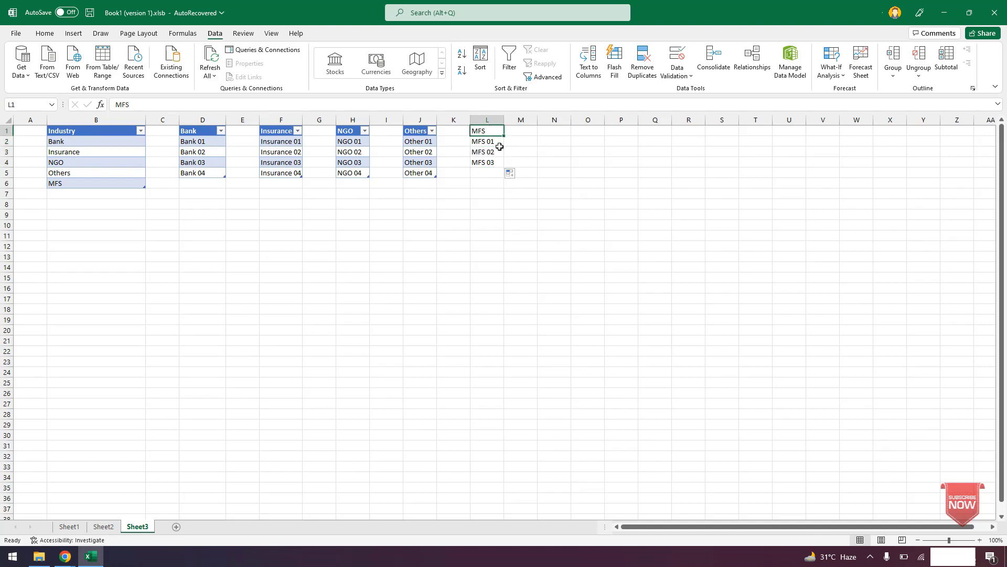
key(ctrl+t)
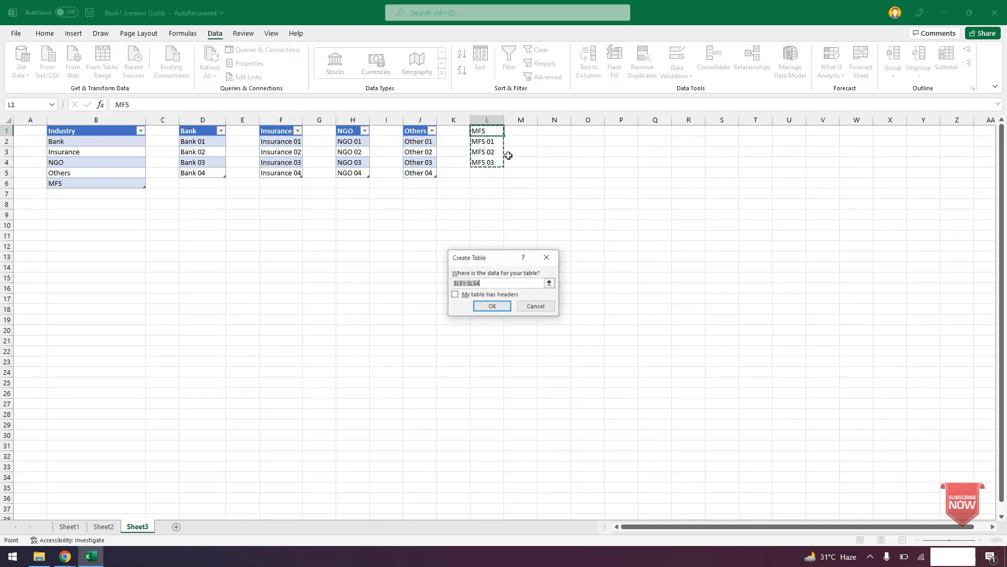
click(490, 295)
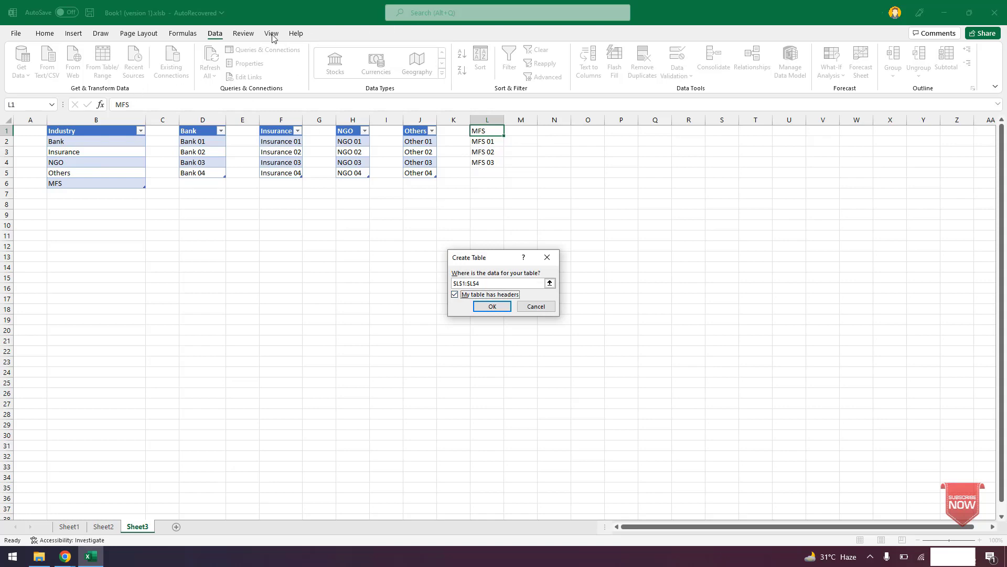
click(485, 310)
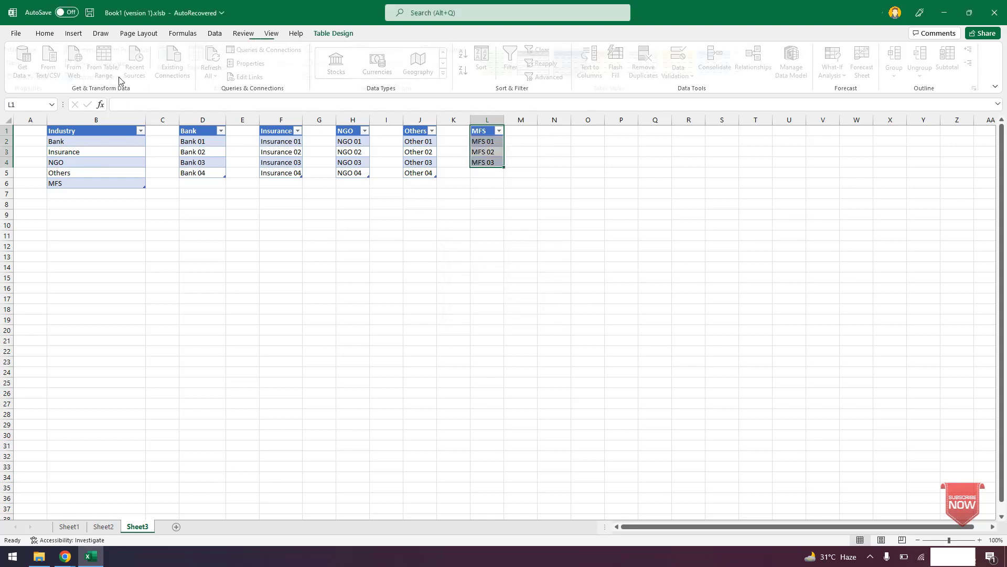
click(48, 64)
text(MFS)
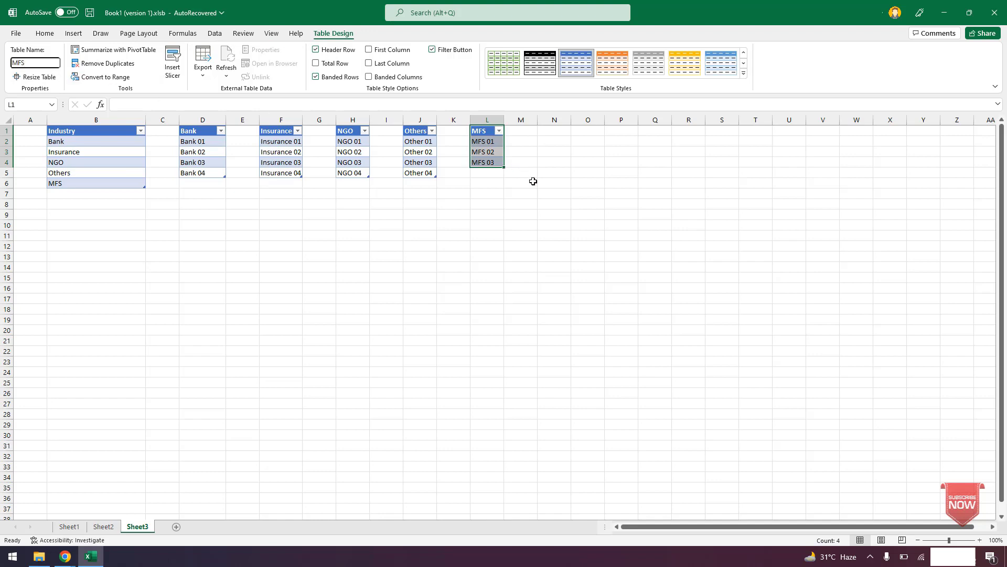
click(548, 205)
- Check the Organization Name dropdown in C3 of Sheet1 for the MFS entries without choosing one
click(69, 526)
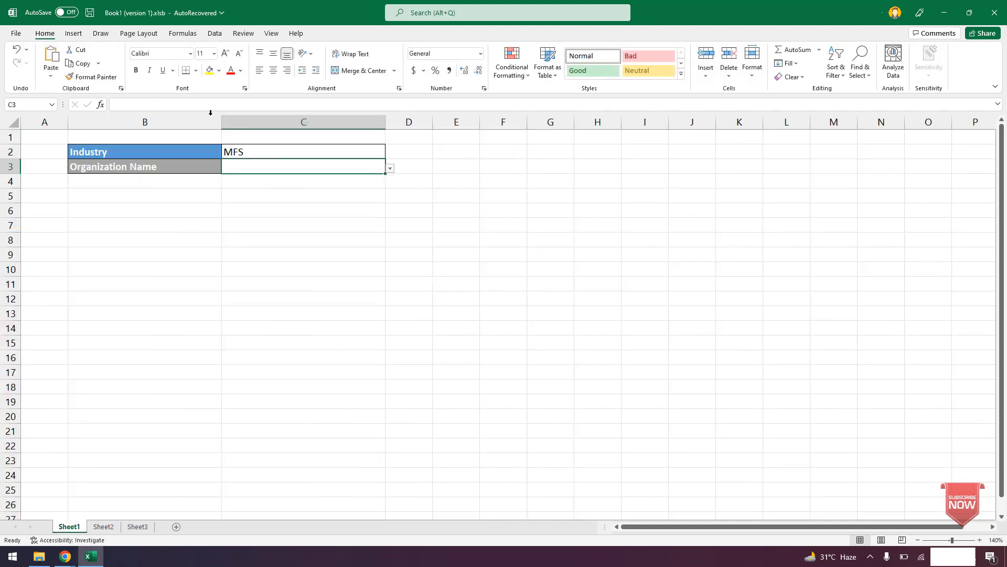
click(300, 151)
click(375, 166)
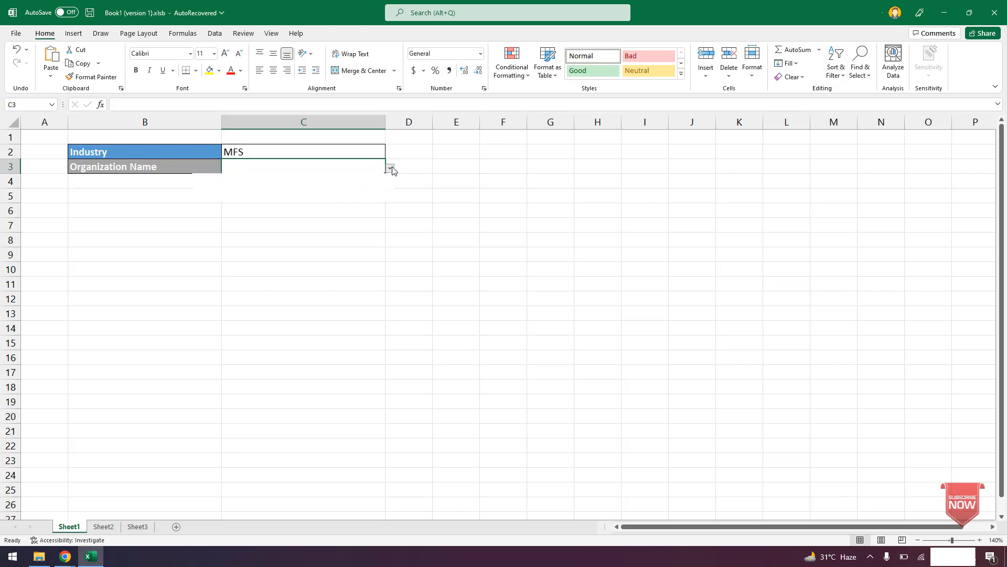
click(389, 168)
key(Escape)
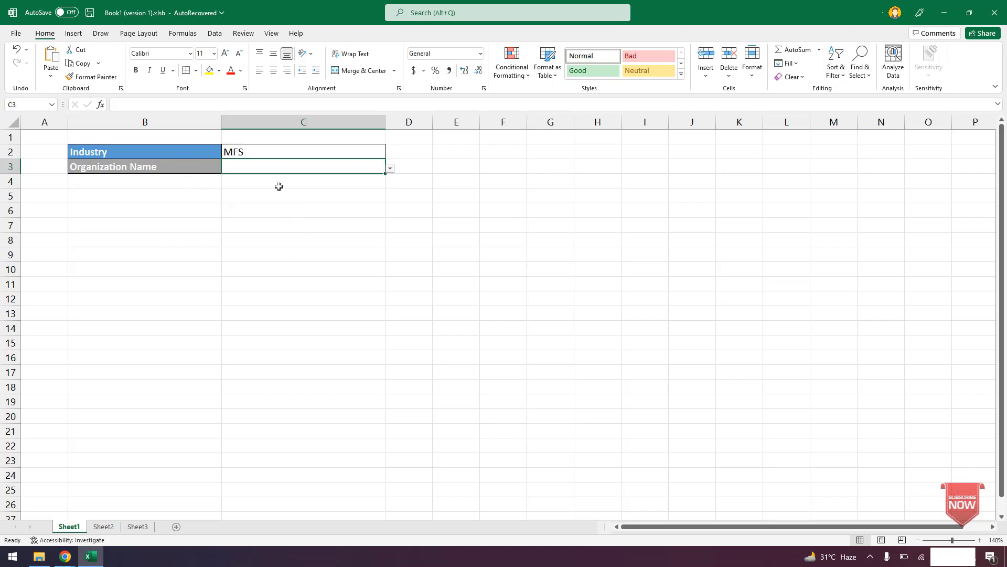
- Change the last Industry table entry in B6 of Sheet3 to MF S, with a space
click(138, 526)
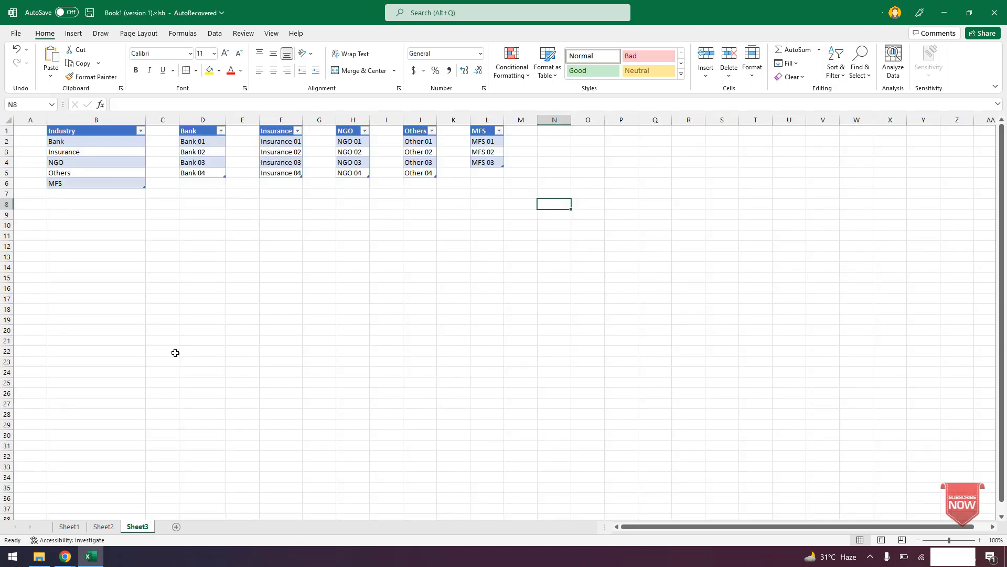
click(74, 184)
double_click(74, 183)
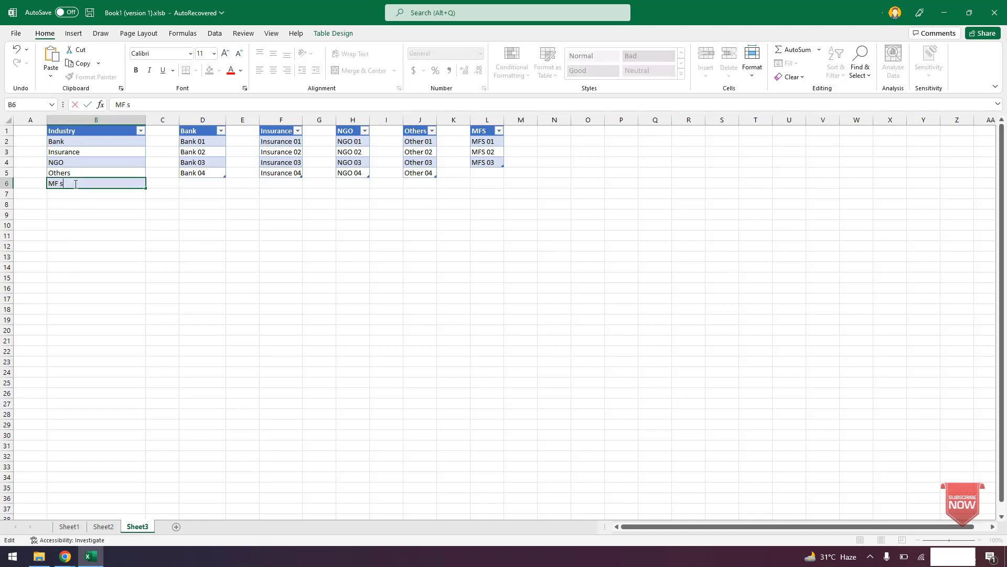
click(105, 237)
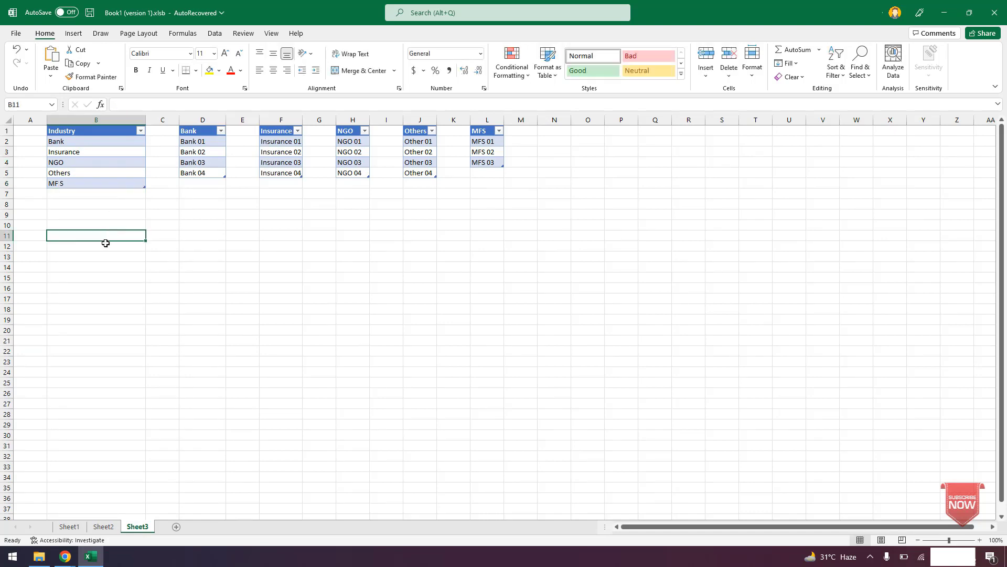
- Choose MF S as the Industry in C2 of Sheet1 and test the Organization Name dropdown in C3
click(70, 527)
click(307, 154)
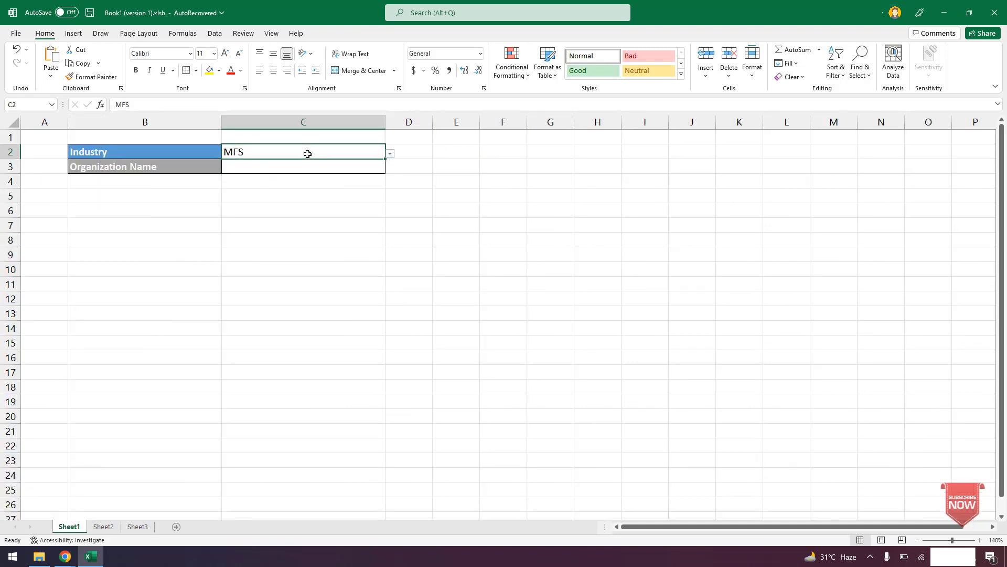
click(390, 153)
click(259, 202)
click(316, 162)
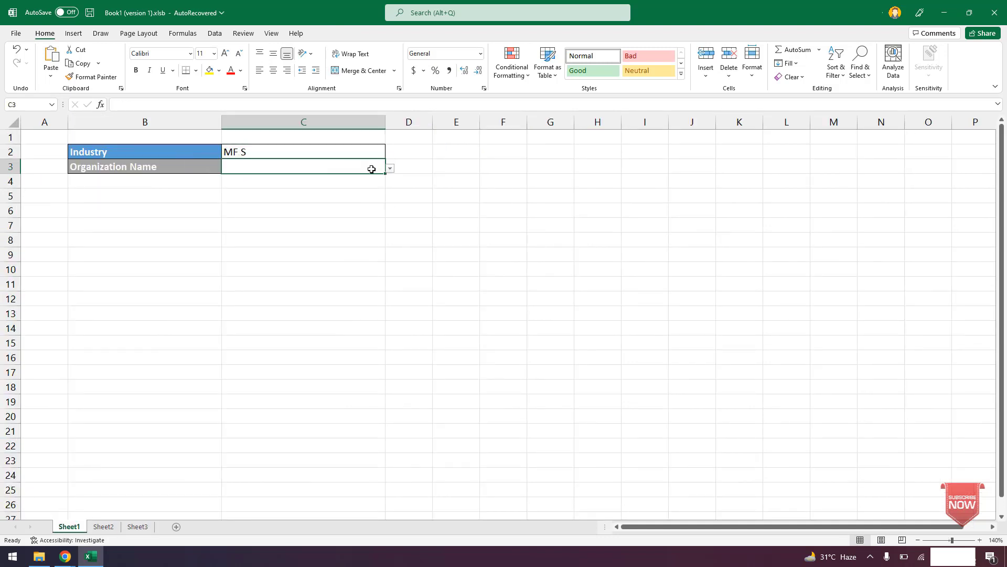
click(339, 257)
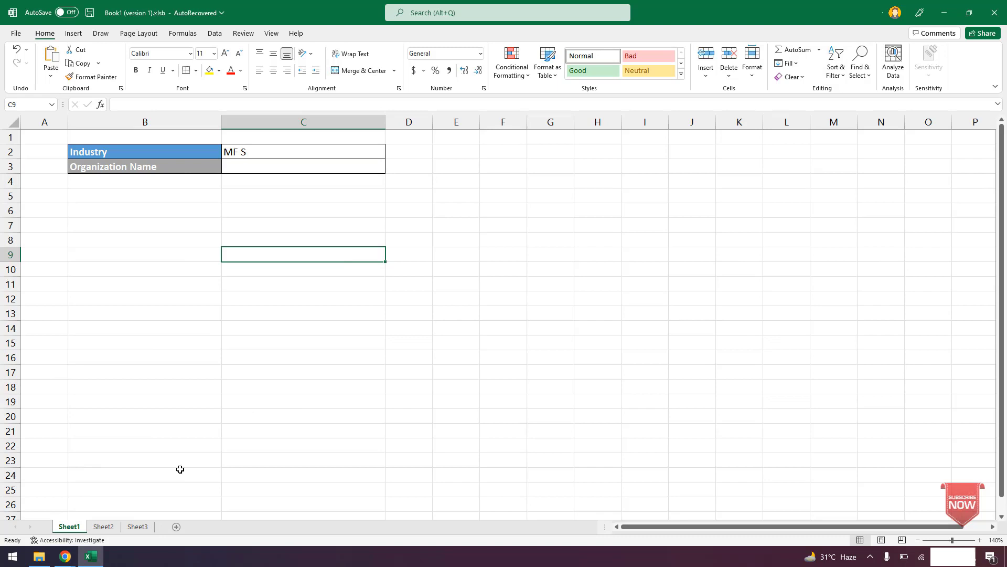
- Rename the header of the MFS table in L1 of Sheet3 to MF_S, with an underscore
click(137, 526)
click(475, 131)
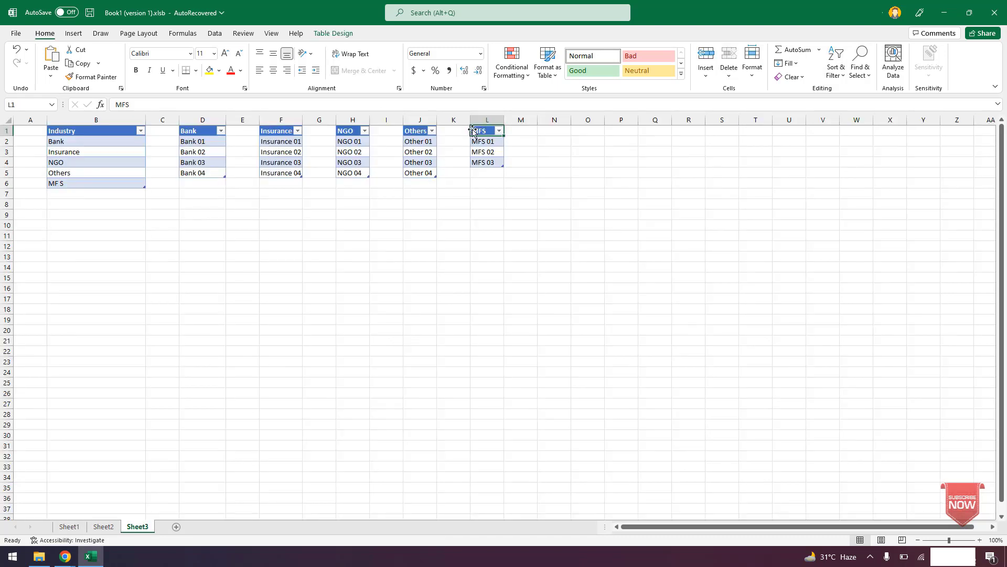
click(123, 104)
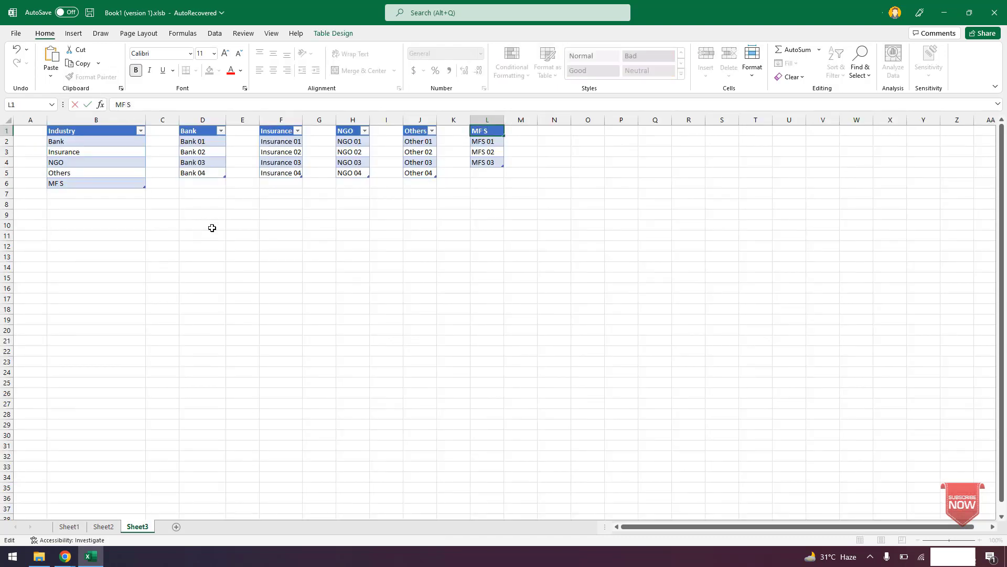
text(_)
- Change the Industry table entry in B6 to MF_S and return to Sheet1
click(84, 183)
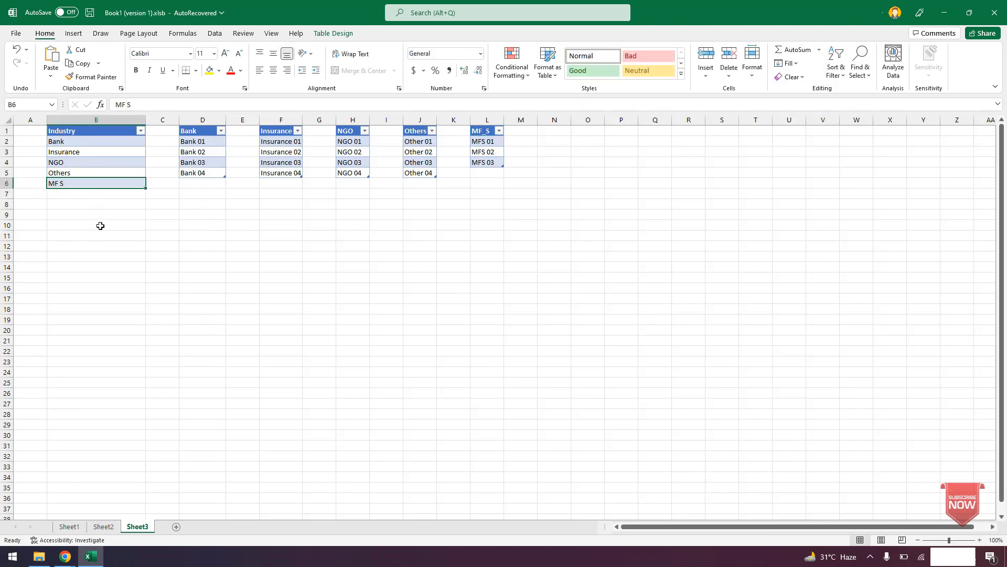
key(Return)
click(85, 244)
click(58, 176)
click(69, 183)
click(129, 105)
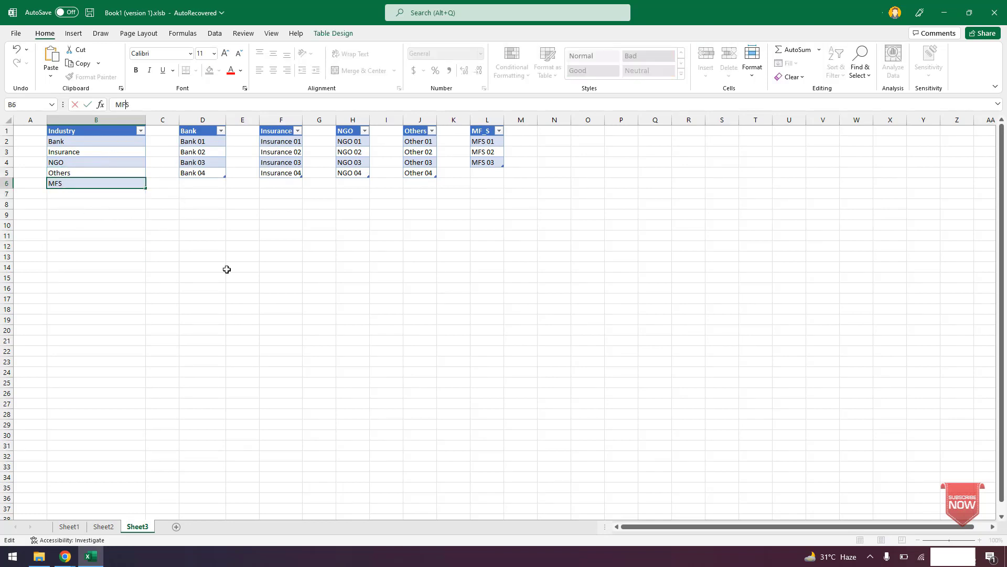
text(_)
key(Return)
click(70, 526)
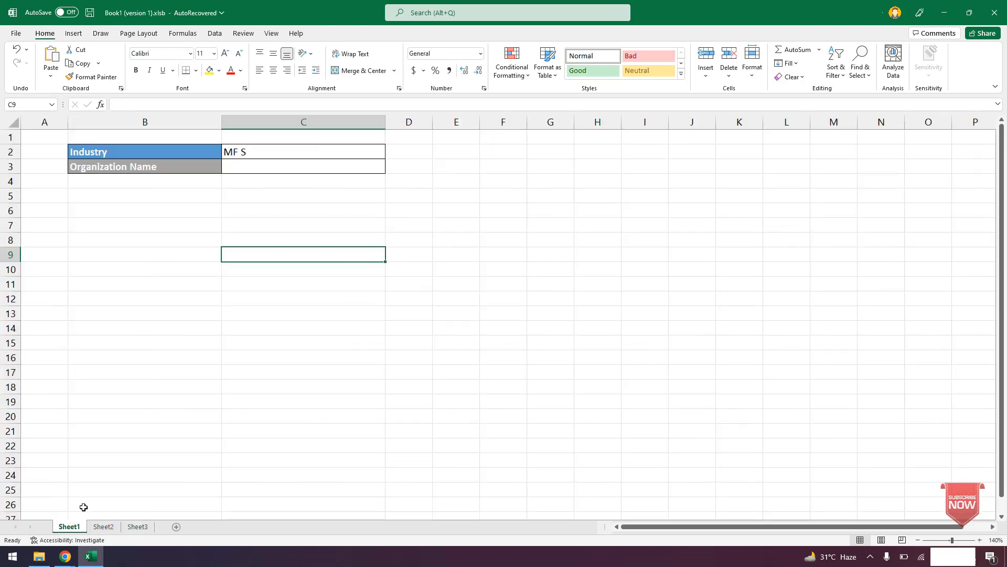
- Choose MF_S as the Industry in C2 of Sheet1 and try the Organization Name dropdown in C3
click(332, 146)
click(390, 153)
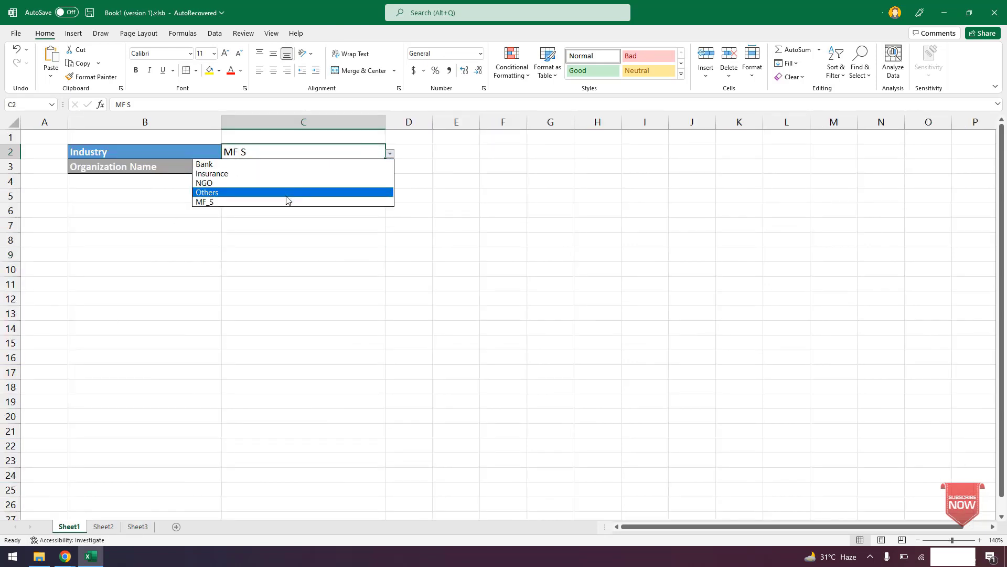
click(287, 202)
click(320, 168)
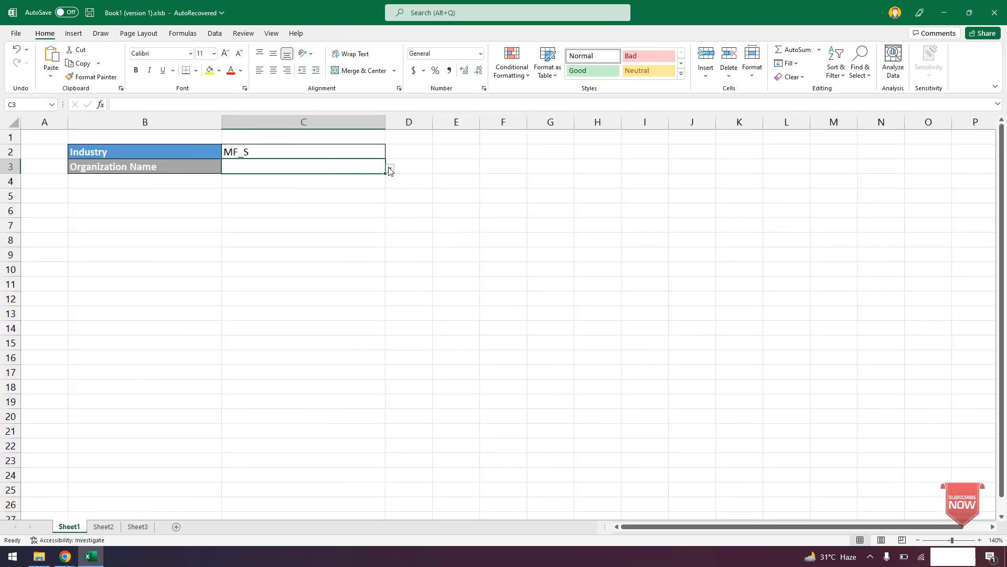
click(367, 152)
click(390, 153)
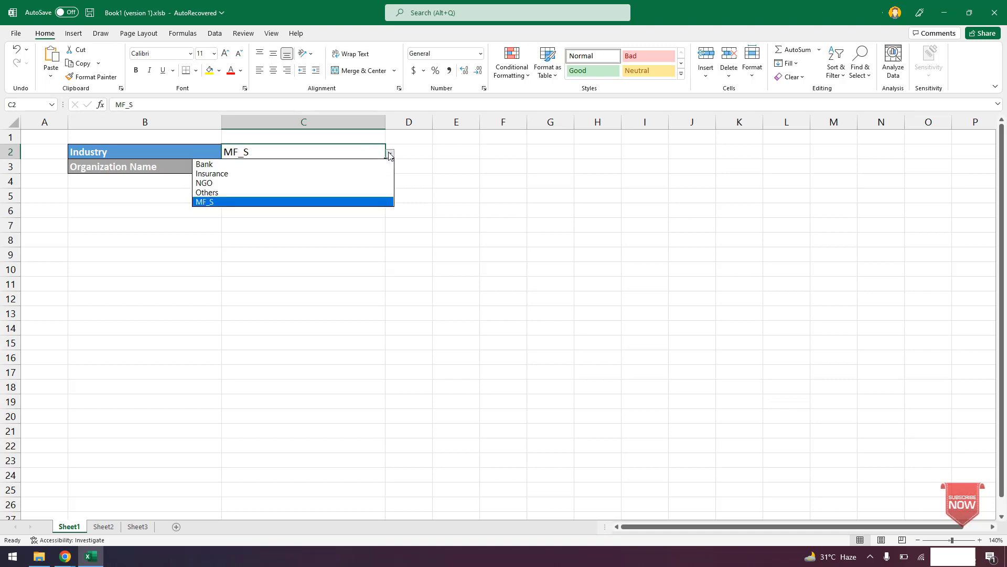
click(344, 202)
click(349, 167)
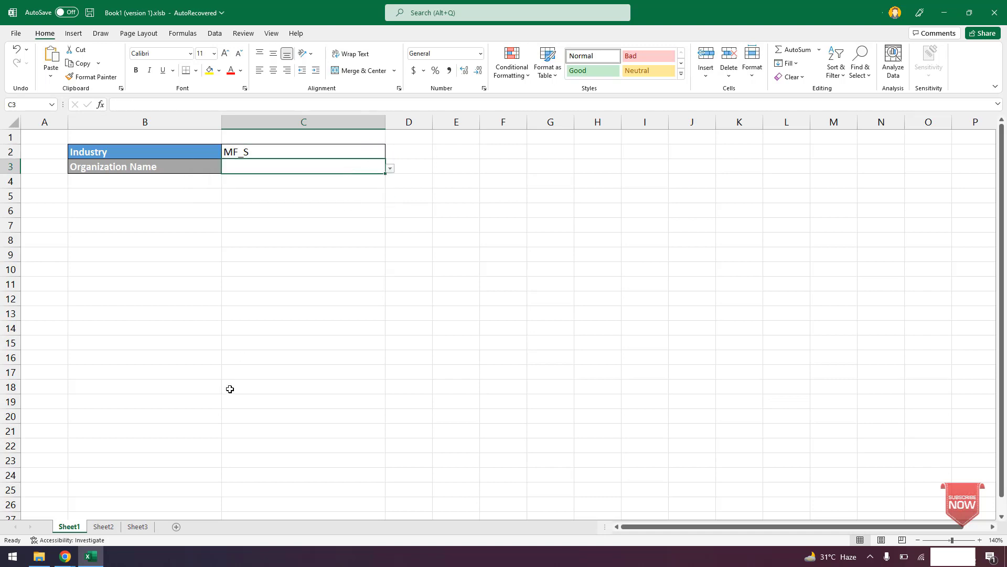
- Change the header of the MFS table in L1 of Sheet3 to MF S, with a space
click(137, 526)
click(162, 256)
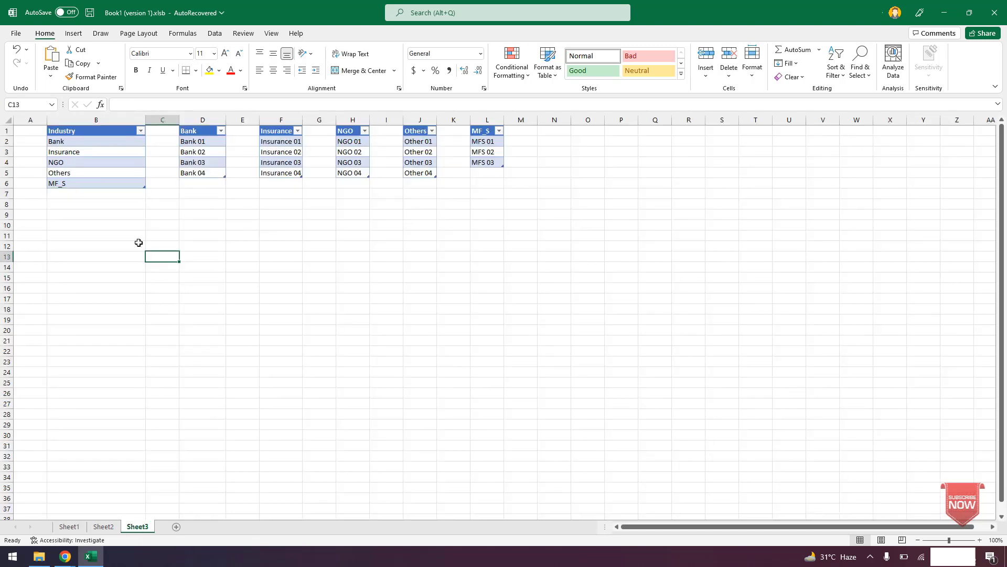
click(96, 182)
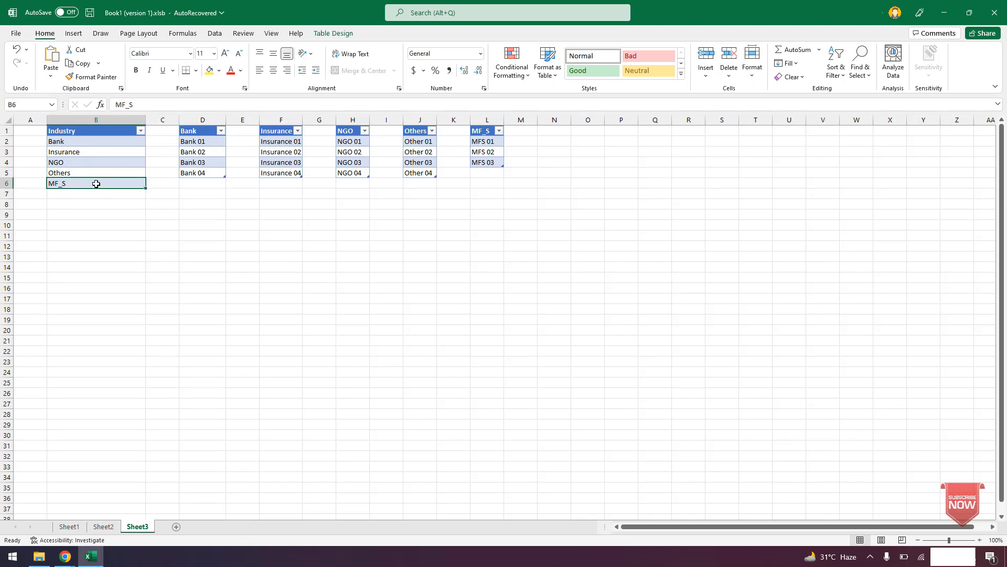
click(486, 132)
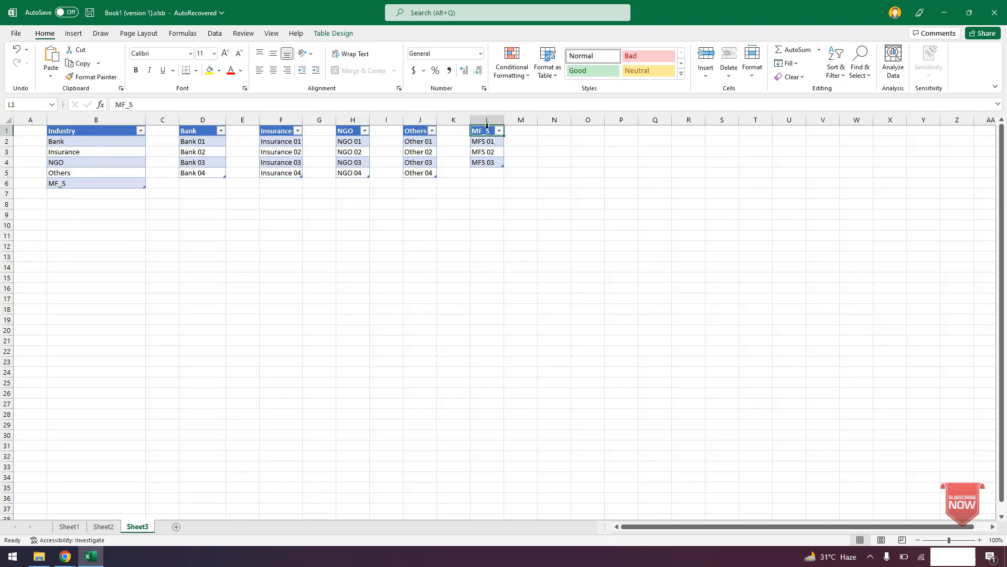
double_click(482, 131)
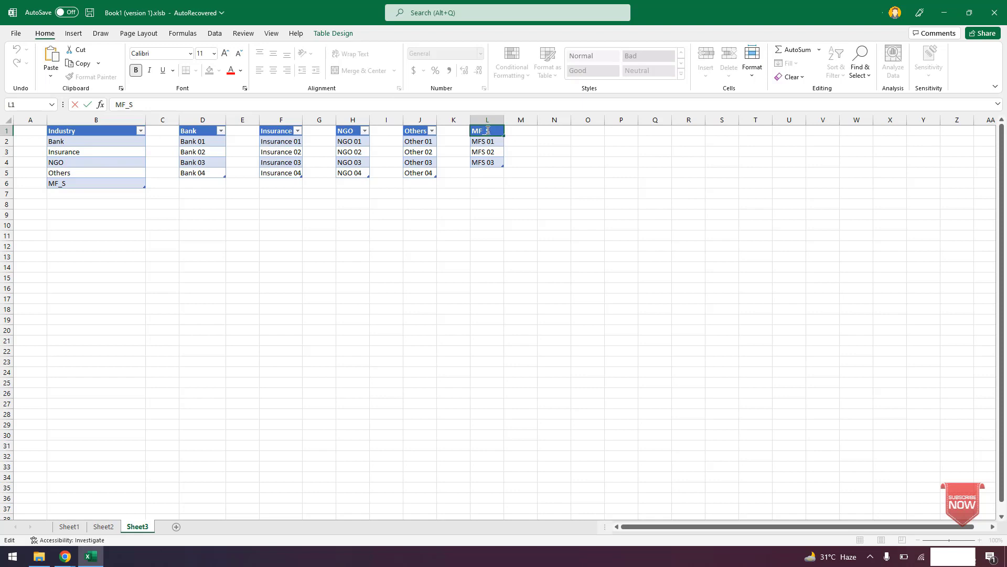
key(BackSpace)
click(435, 223)
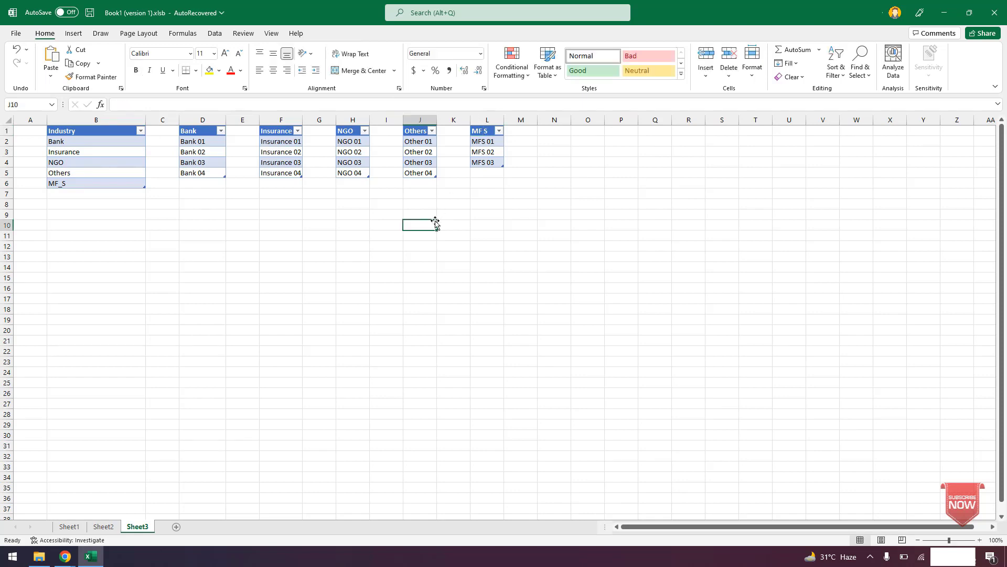
- Rename the table containing MFS 01 to MFS 03 as MF_S in its table name property
click(485, 151)
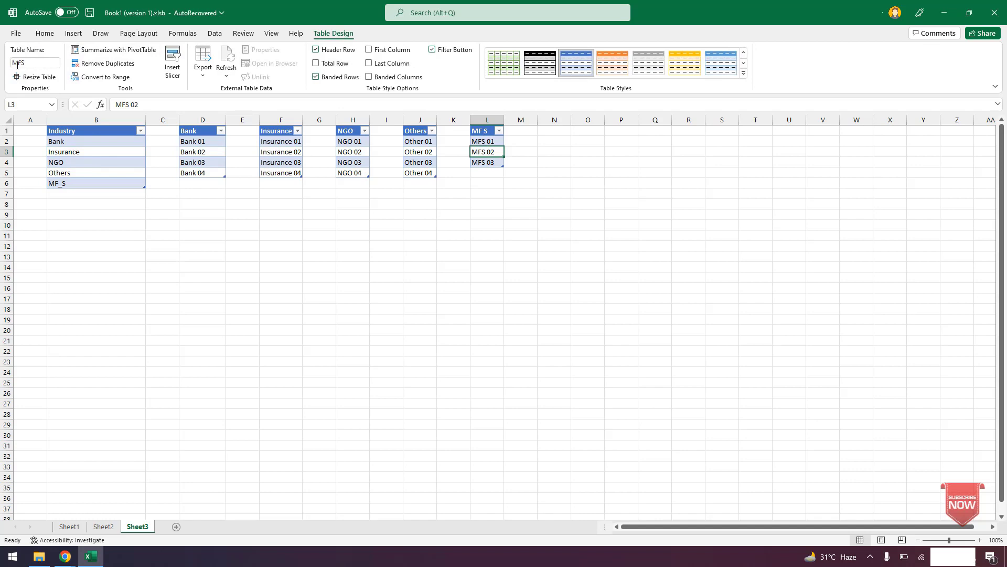
click(17, 64)
click(22, 64)
text(_)
click(187, 254)
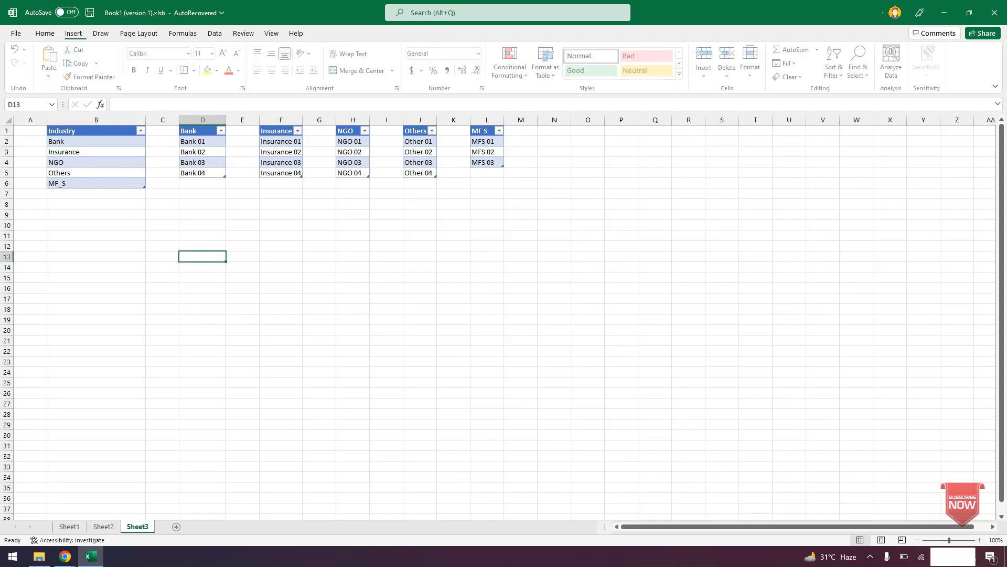
- Check the Organization Name dropdown in C3 and the Industry dropdown in C2 on Sheet1
click(70, 526)
click(389, 168)
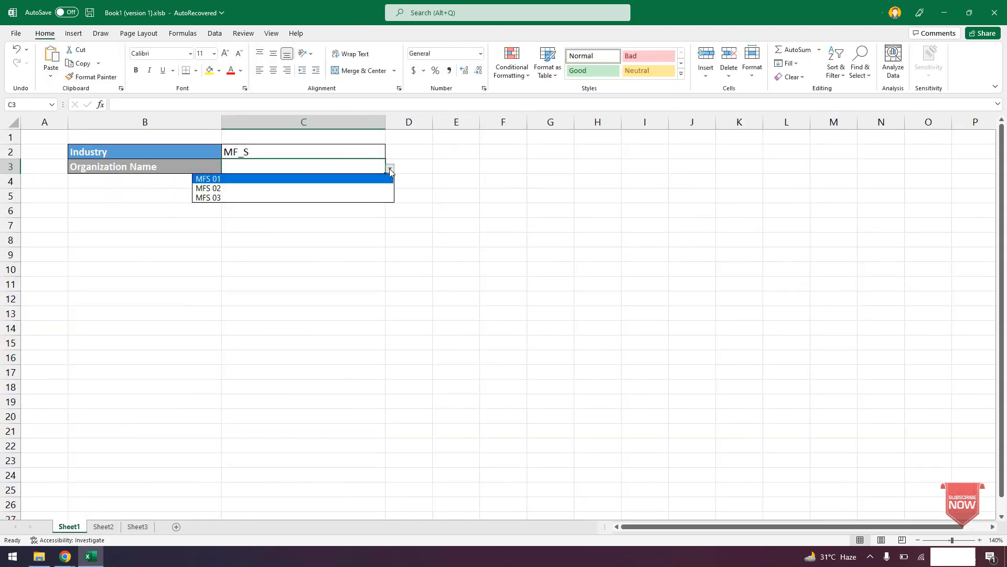
click(369, 147)
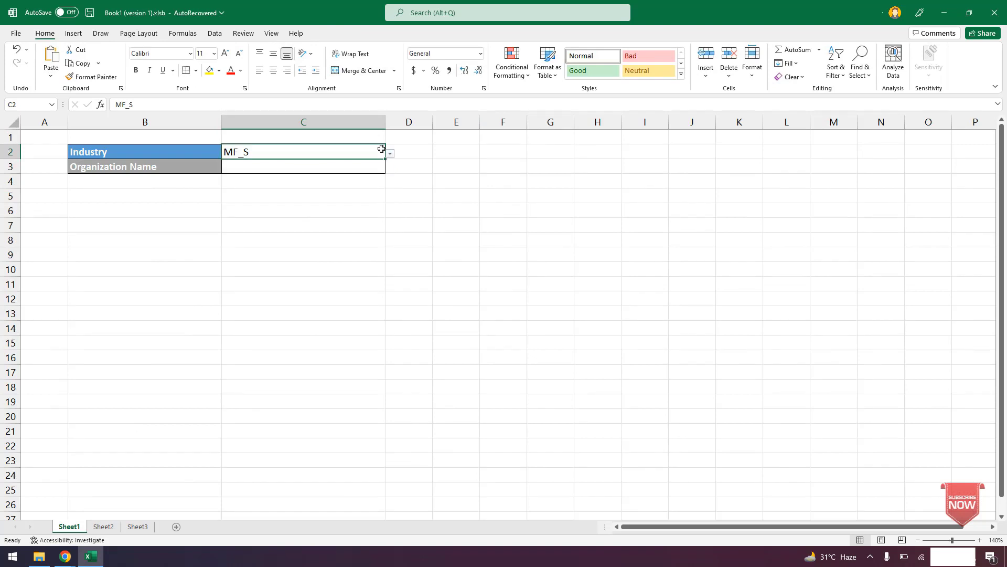
click(390, 154)
click(391, 155)
click(409, 372)
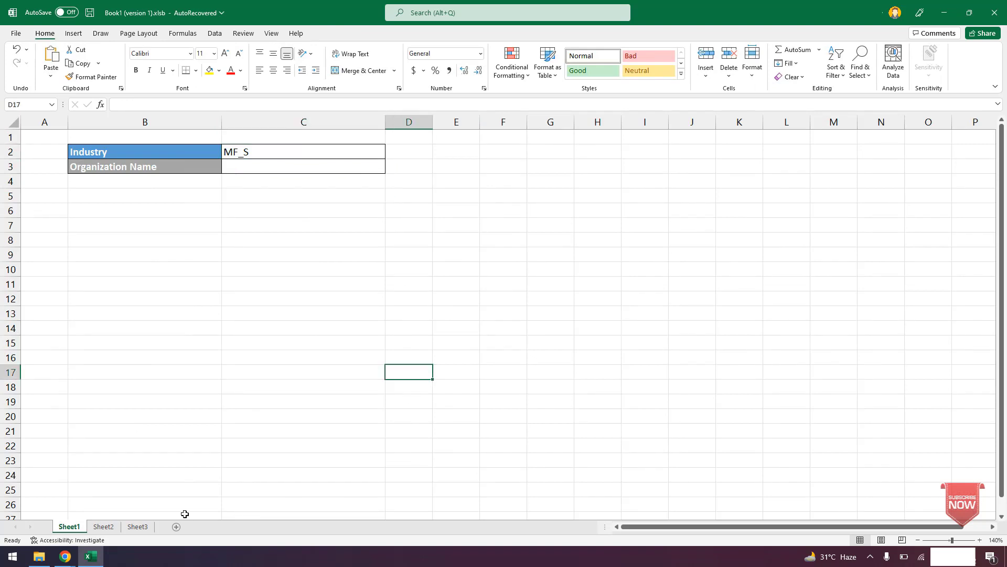
- Change the Industry table entry in B6 of Sheet3 to MF S, replacing the underscore with a space
click(138, 526)
click(129, 104)
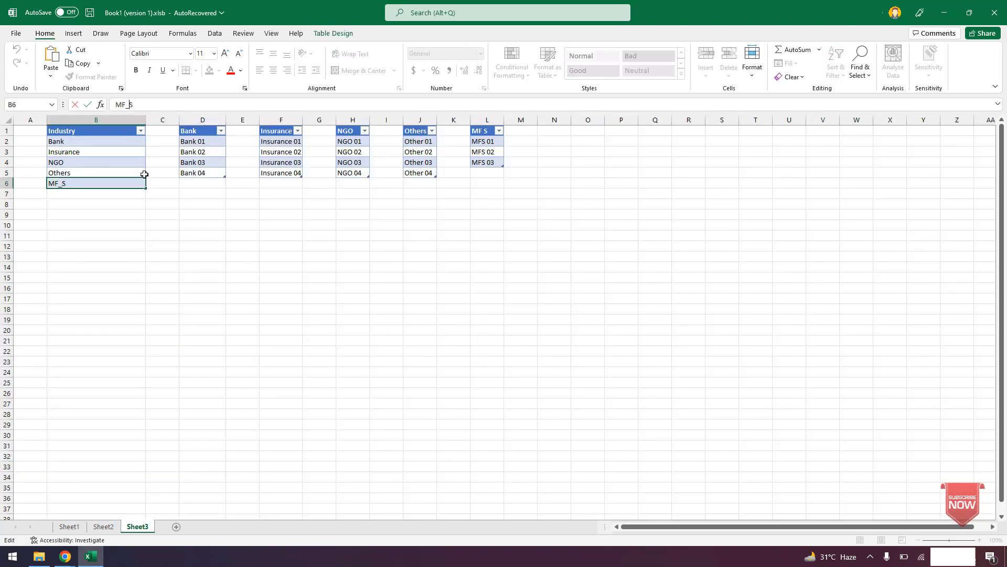
key(BackSpace)
click(262, 288)
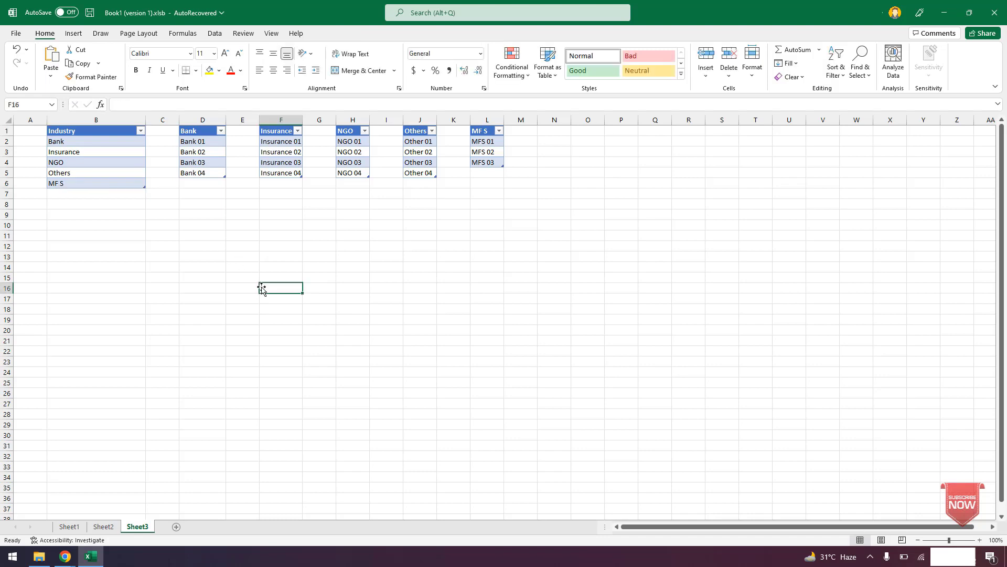
- Try to rename the table in column L as MF S, with a space in the table name
click(483, 153)
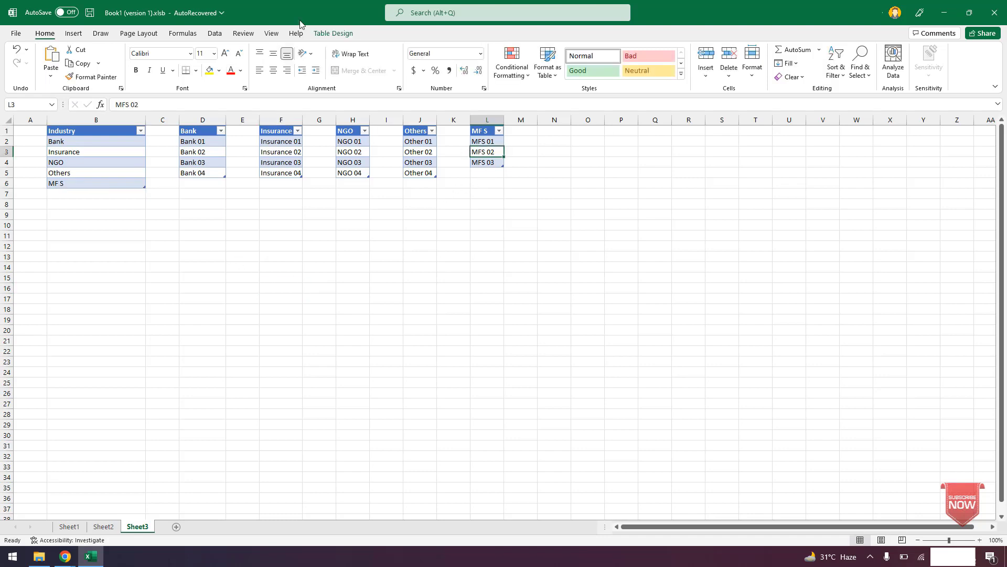
click(334, 33)
click(24, 62)
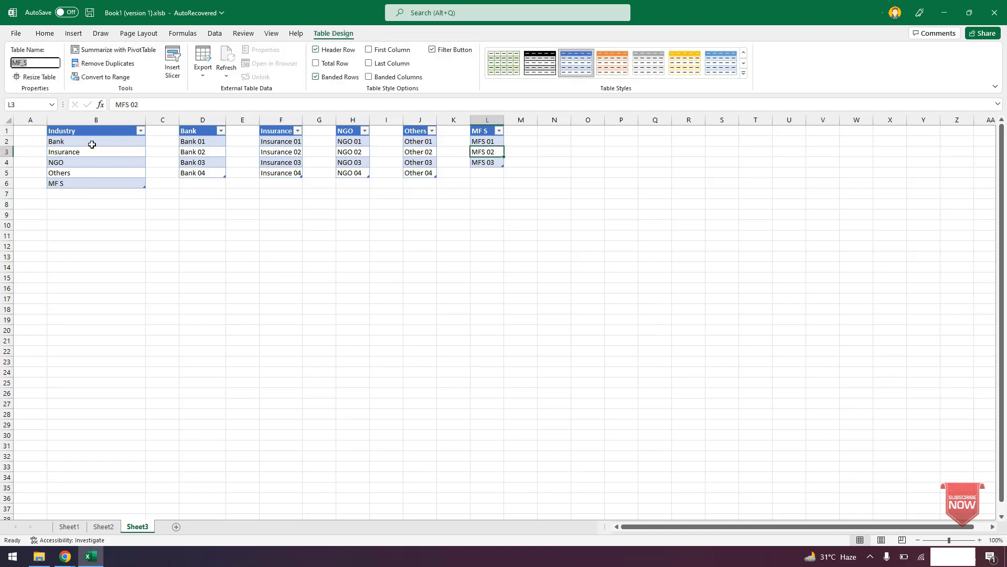
key(BackSpace)
key(Return)
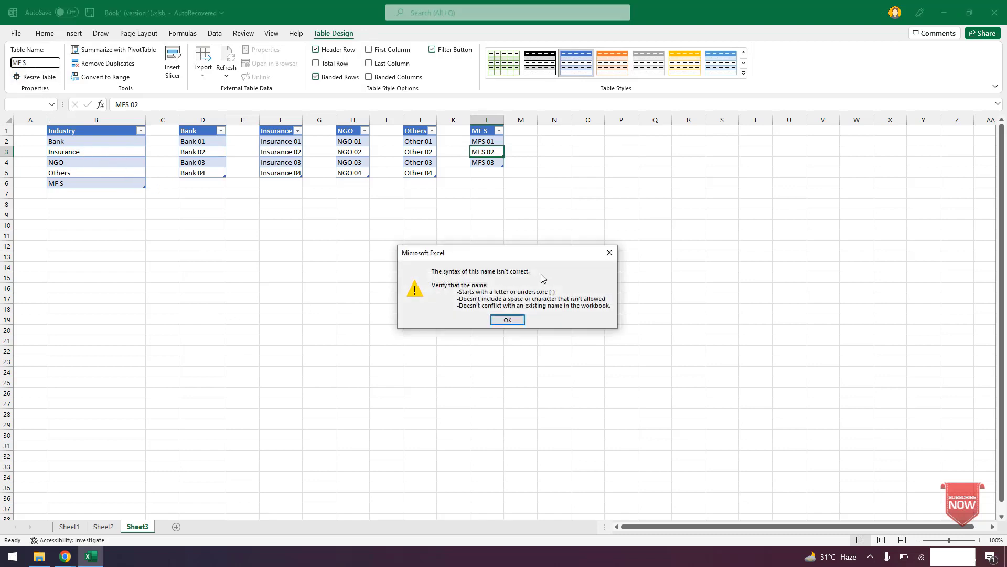
click(504, 321)
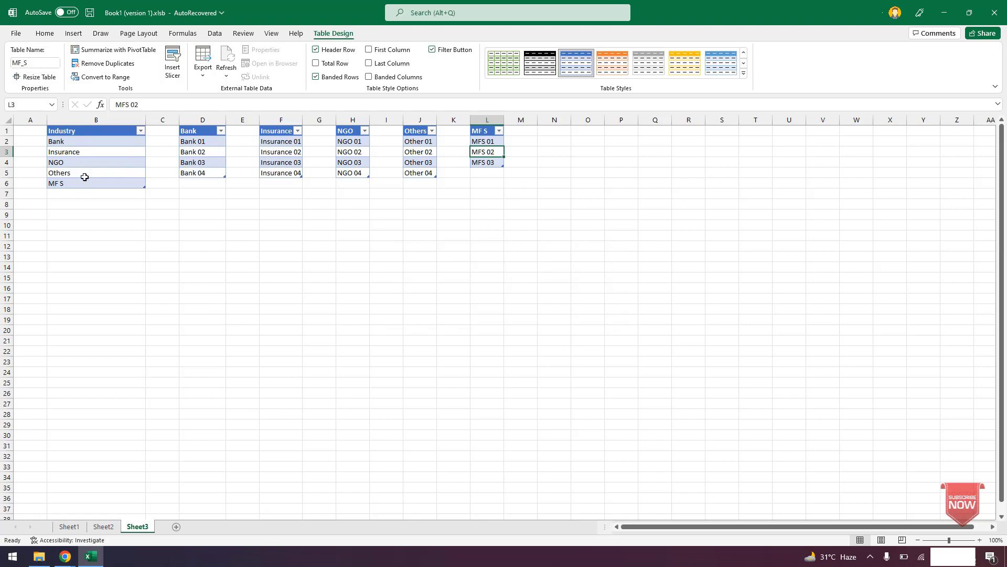
- Select MF S as the Industry in C2 of Sheet1 and try the Organization Name dropdown in C3
click(63, 183)
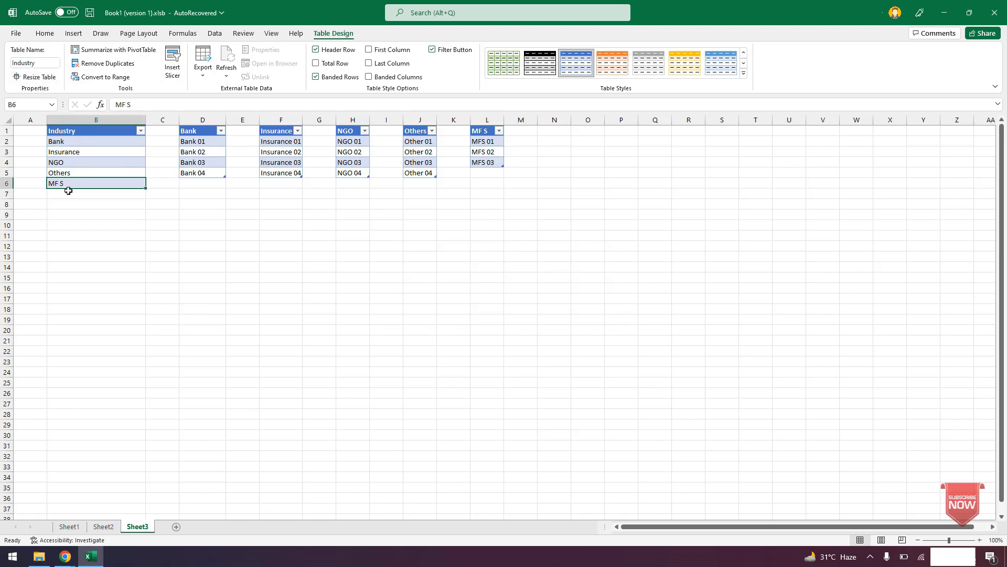
click(121, 234)
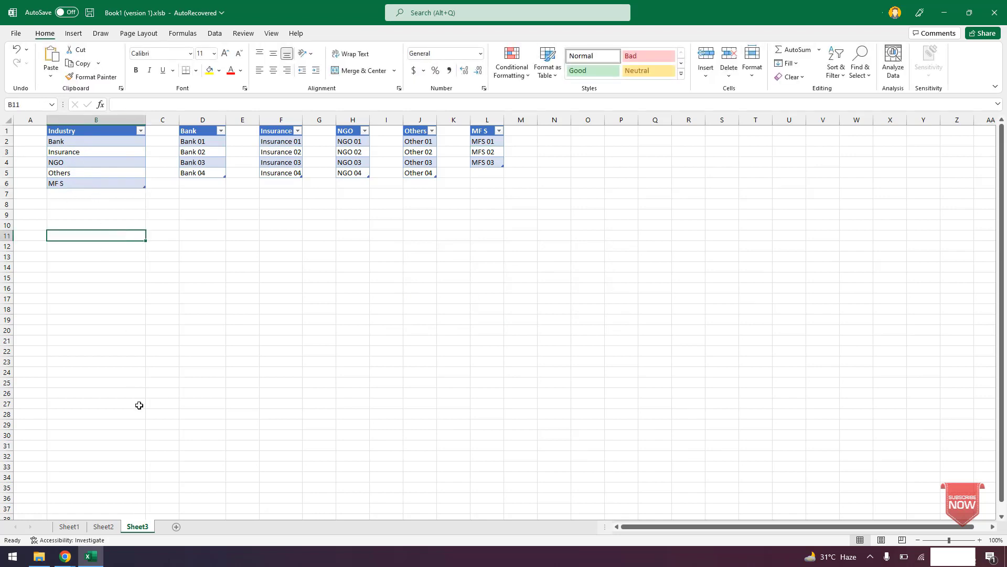
click(69, 526)
click(308, 151)
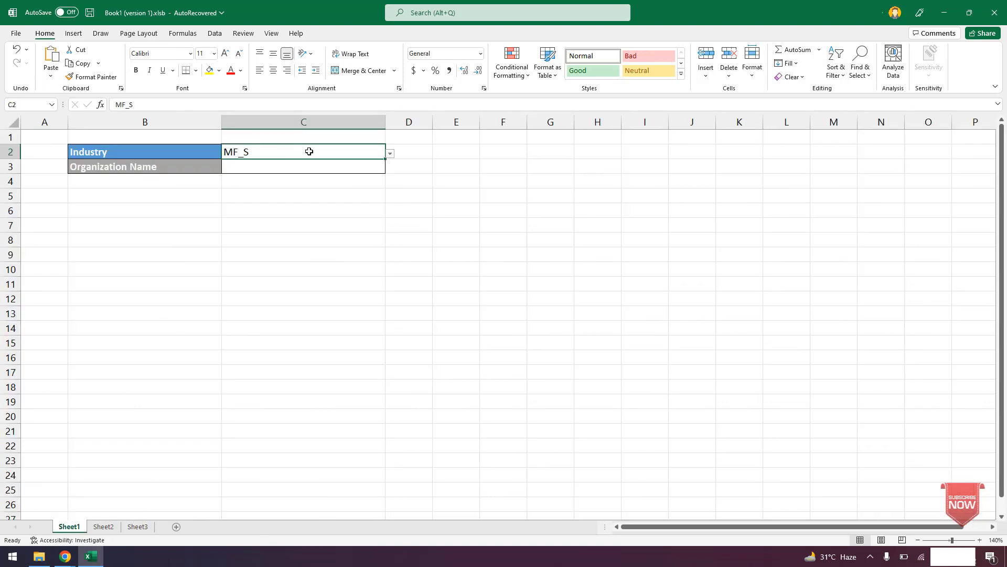
click(390, 153)
click(332, 202)
click(323, 239)
click(343, 173)
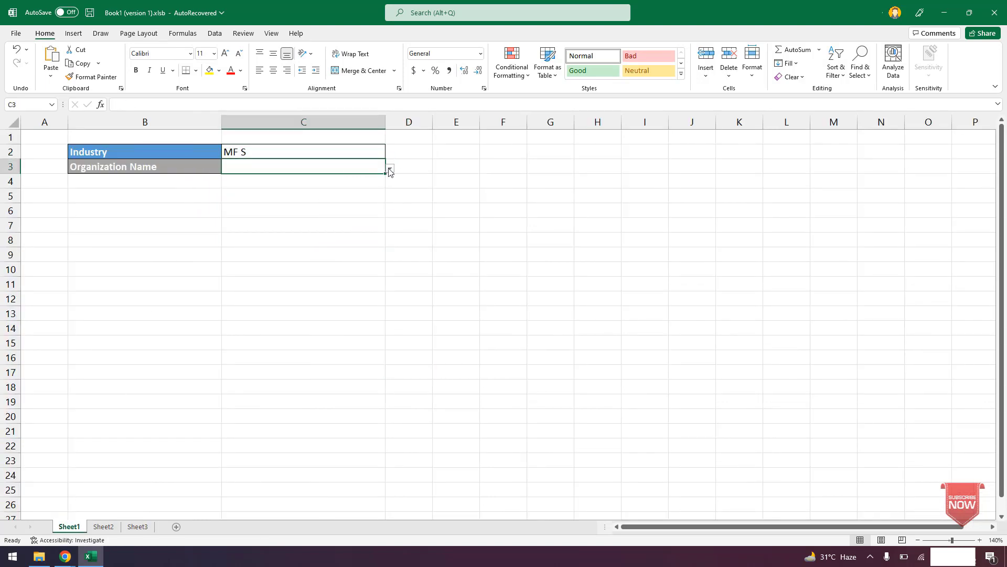
- Set the Industry table entry in B6 of Sheet3 to MF_S, with an underscore
click(131, 527)
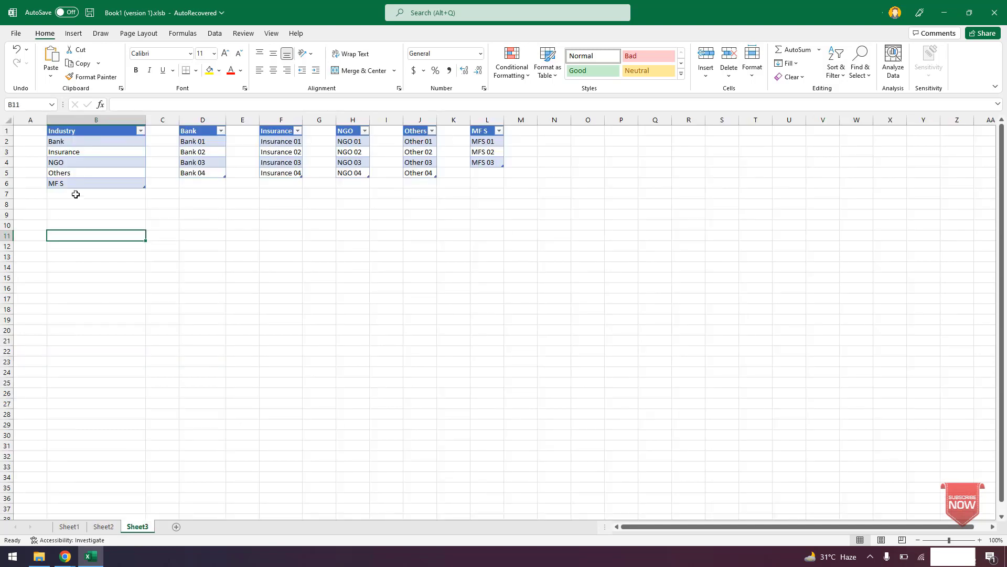
double_click(61, 183)
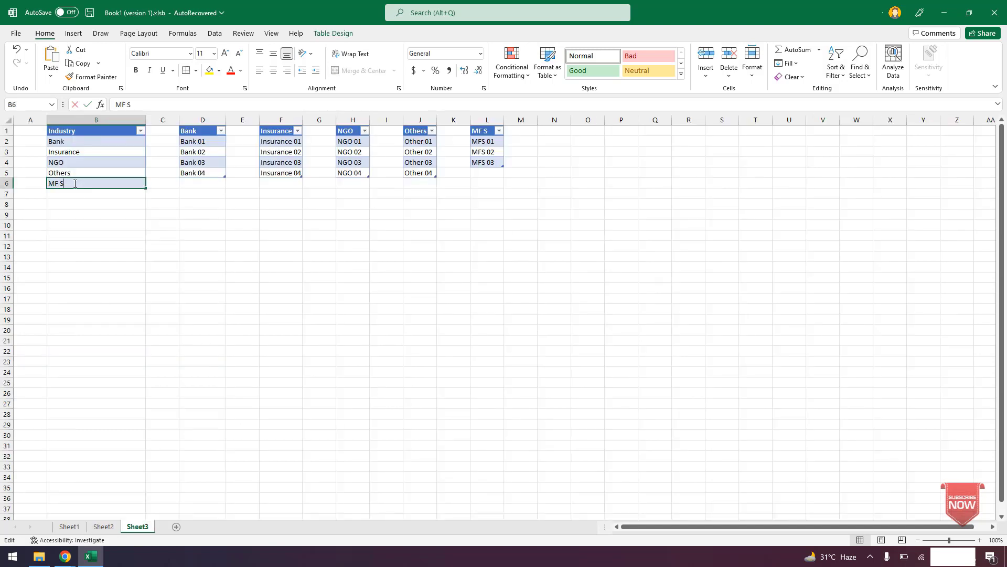
key(BackSpace)
key(BackSpace)
text(_S)
click(183, 266)
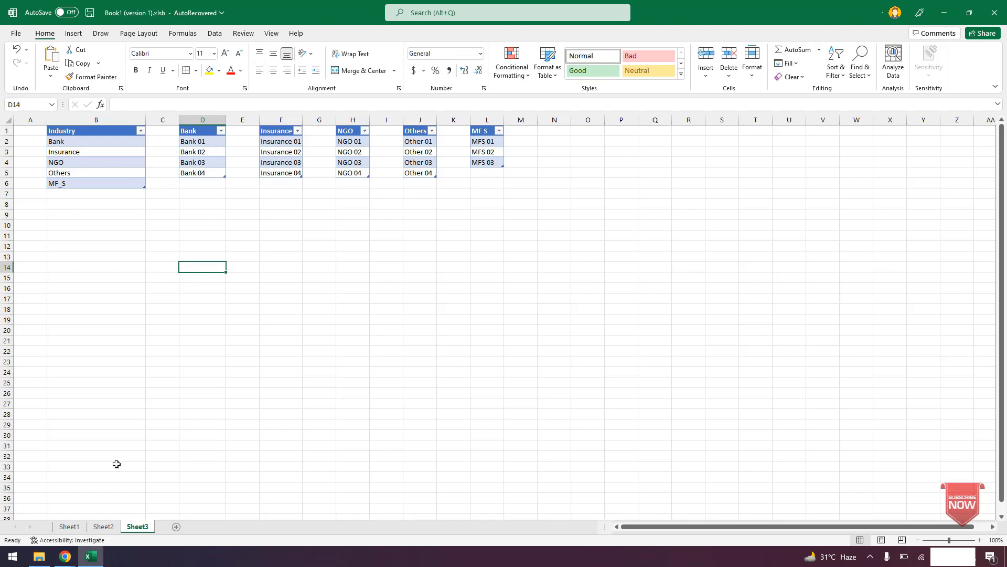
- Set the Industry in C2 of Sheet1 to MF_S from its dropdown and open the Organization Name list in C3 to test it
click(68, 526)
click(379, 152)
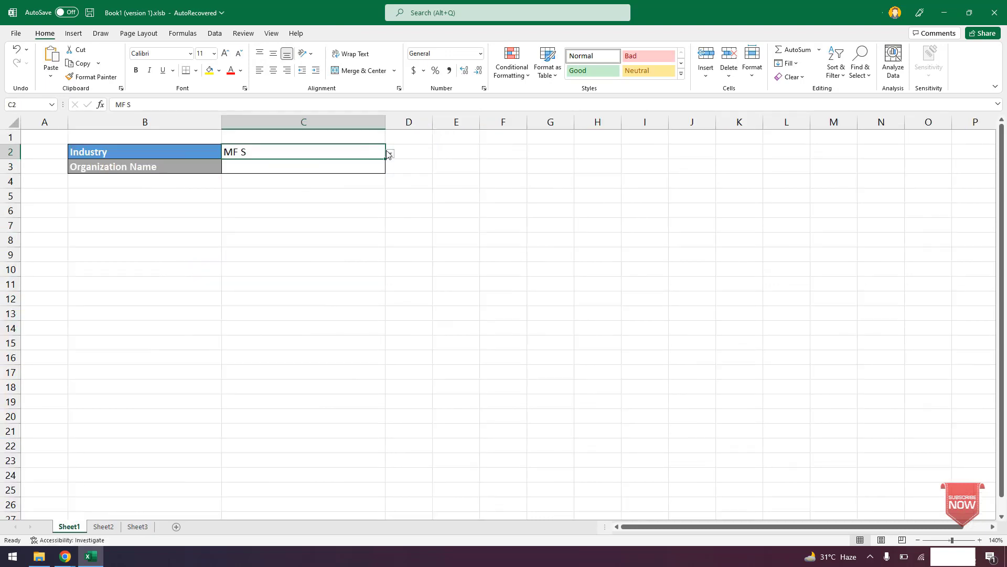
click(388, 153)
click(331, 203)
click(330, 163)
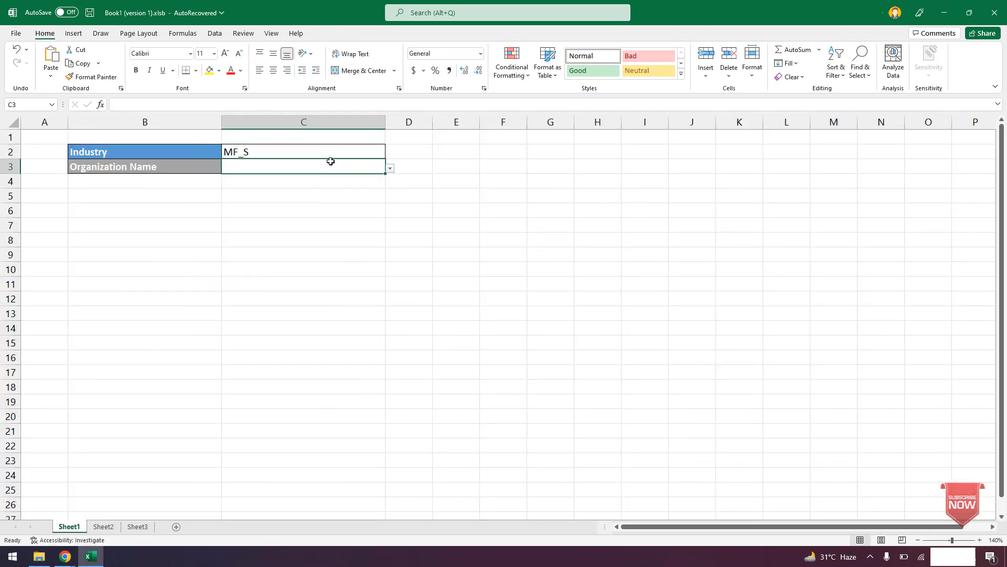
click(390, 168)
key(Escape)
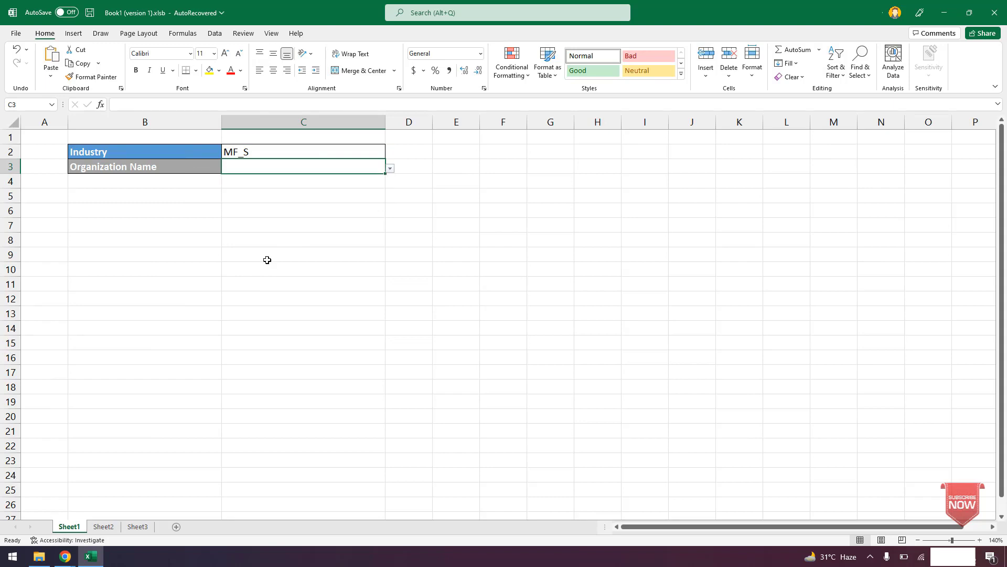